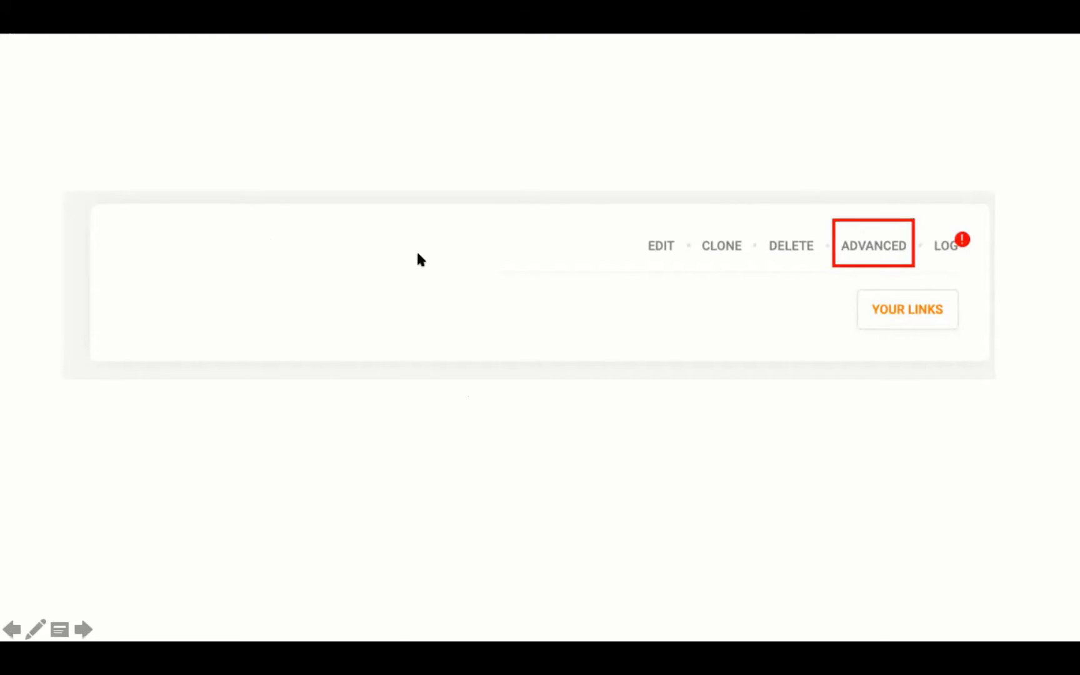
Advance from the slide to the advanced integration API slide.
click(562, 279)
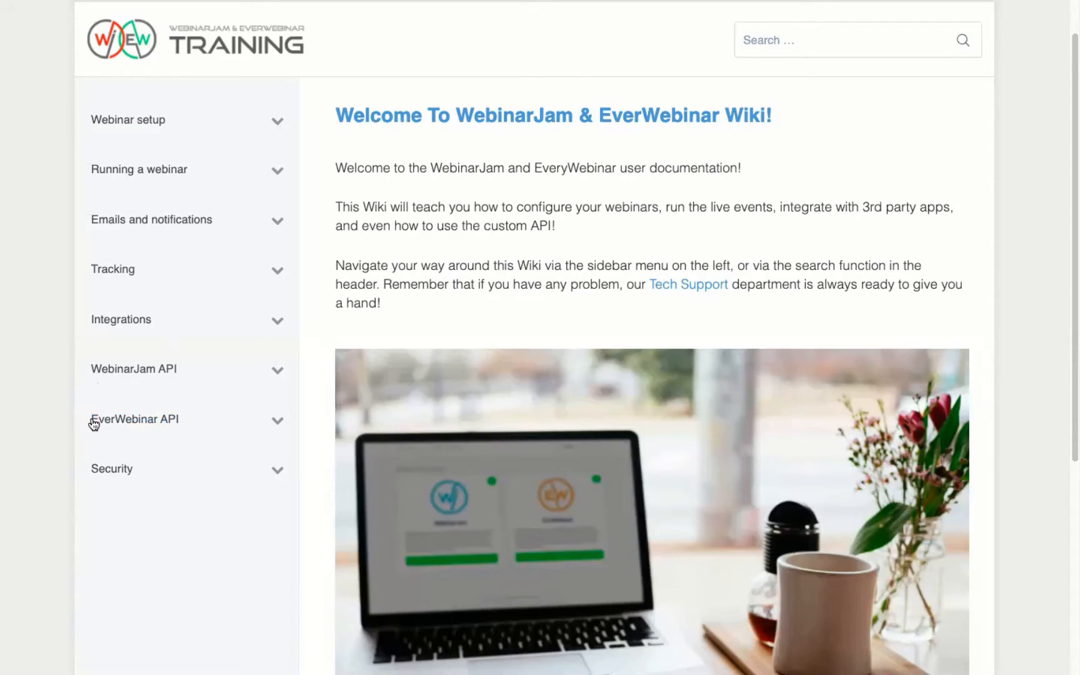
Expand the EverWebinar API wiki section and box its three request articles.
click(276, 423)
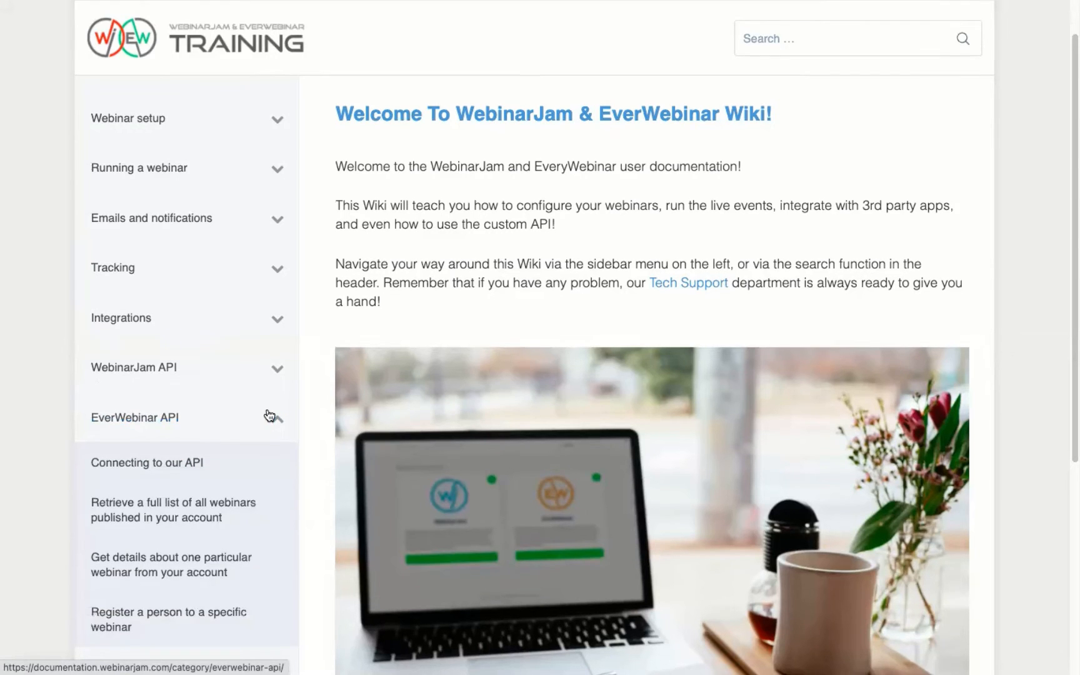
scroll(272, 412, down, 3)
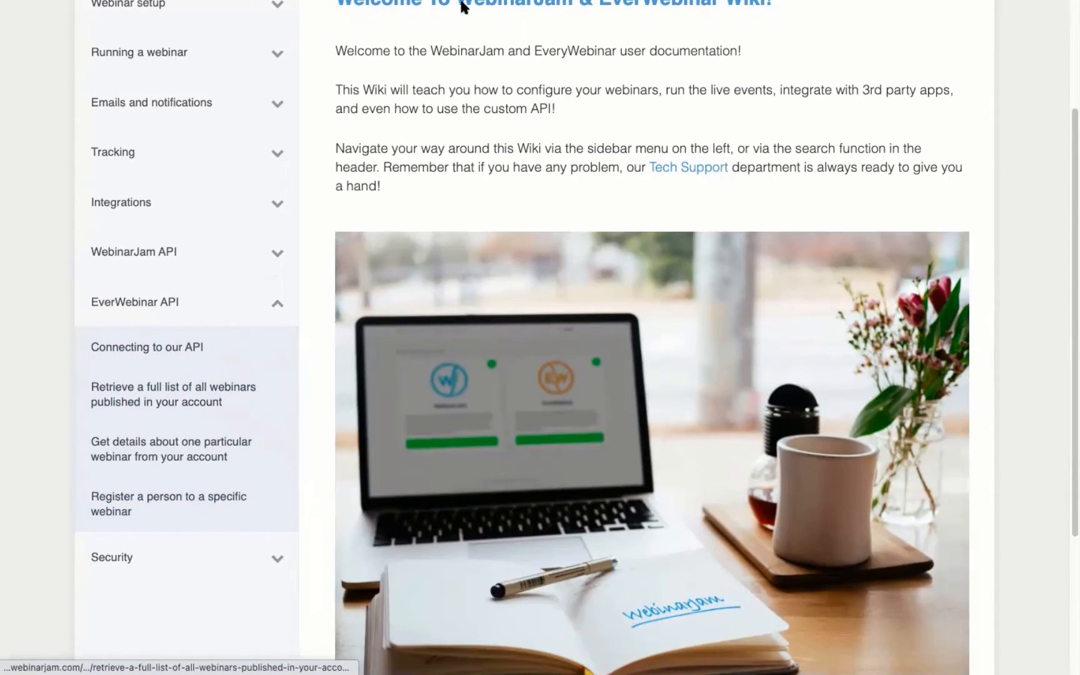
mouse_move(761, 3)
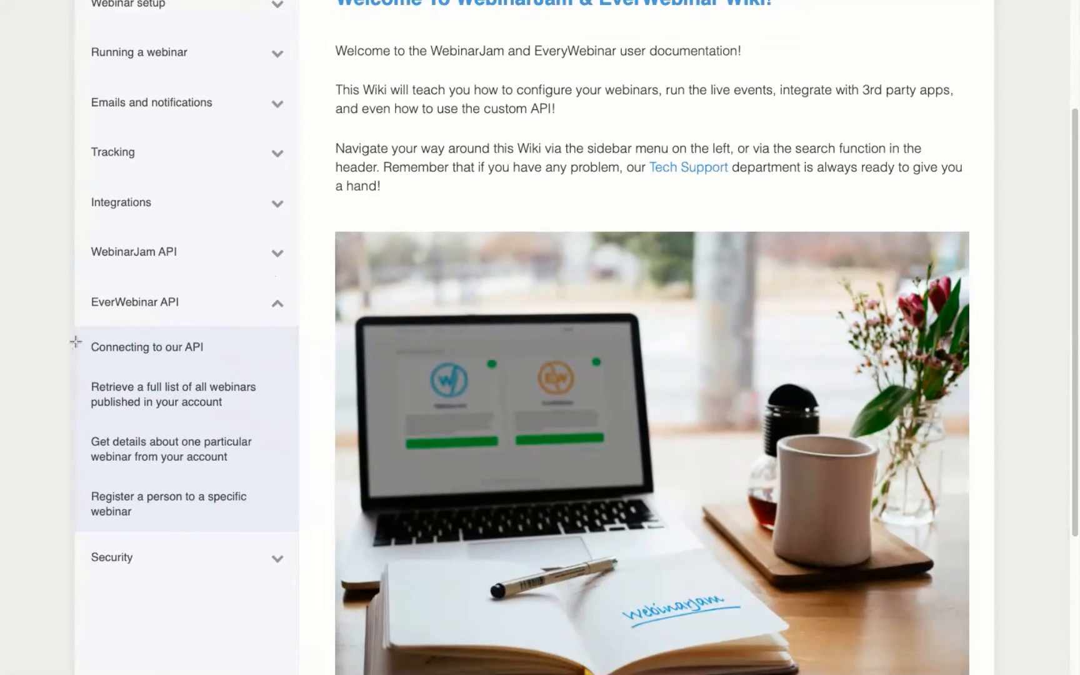
mouse_move(80, 330)
mouse_down()
mouse_move(248, 368)
mouse_move(238, 370)
mouse_up()
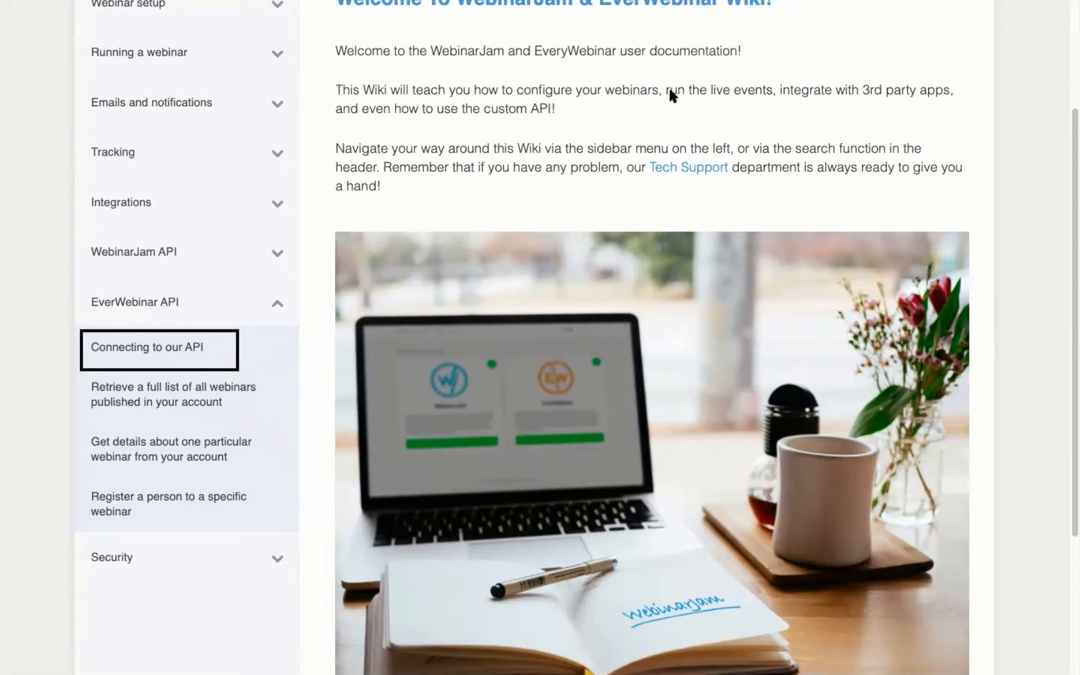
drag(76, 364, 115, 427)
mouse_move(151, 466)
mouse_down()
mouse_move(284, 520)
mouse_move(284, 531)
mouse_up()
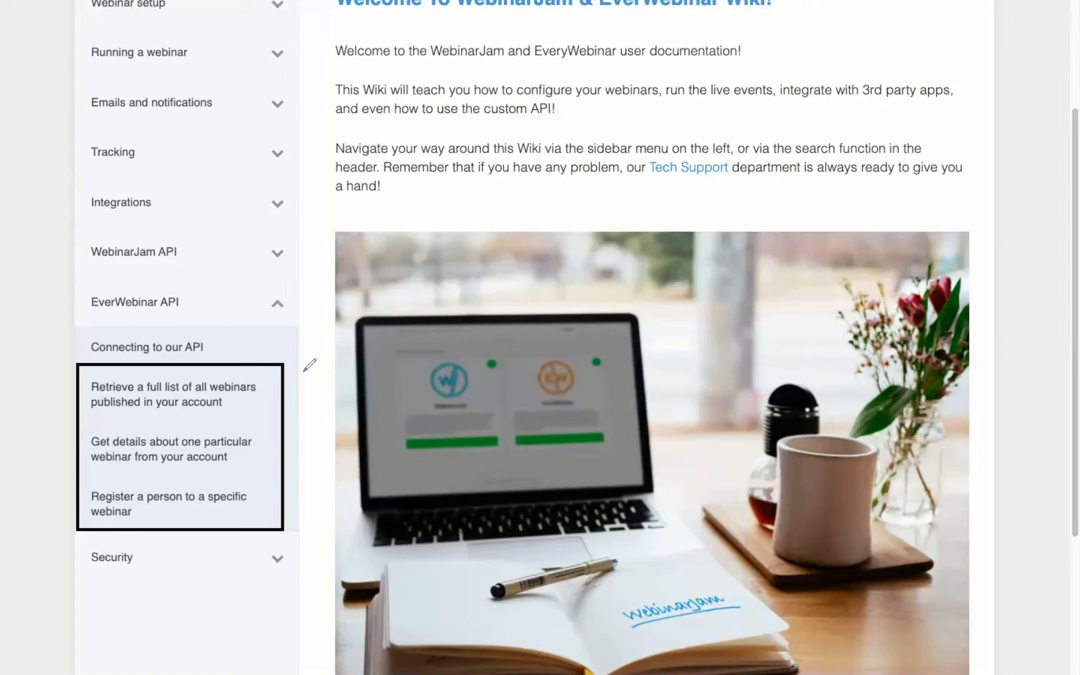
Number the list-webinars, webinar-details and register articles 1st, 2nd and 3rd.
drag(298, 373, 301, 398)
mouse_move(320, 374)
mouse_down()
mouse_move(310, 395)
mouse_move(340, 378)
mouse_up()
drag(329, 369, 331, 400)
drag(299, 438, 321, 459)
drag(330, 446, 334, 458)
click(301, 496)
drag(301, 496, 304, 526)
mouse_move(321, 509)
mouse_down()
mouse_move(323, 526)
mouse_move(335, 509)
mouse_up()
mouse_move(348, 497)
mouse_down()
mouse_move(340, 517)
mouse_move(344, 481)
mouse_up()
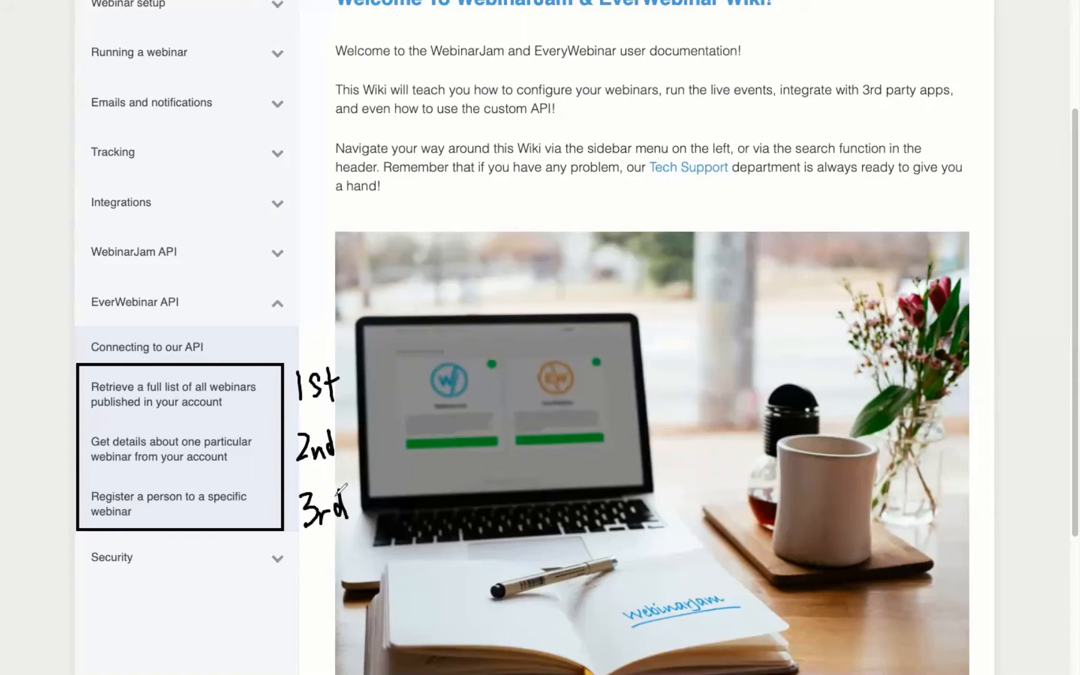
Write 'API' with arrows to the laptop picture and label it '3 waiters'.
mouse_move(435, 230)
mouse_down()
mouse_move(453, 229)
mouse_move(458, 210)
mouse_up()
mouse_move(461, 199)
mouse_down()
mouse_move(464, 235)
mouse_move(465, 216)
mouse_up()
drag(482, 192, 485, 238)
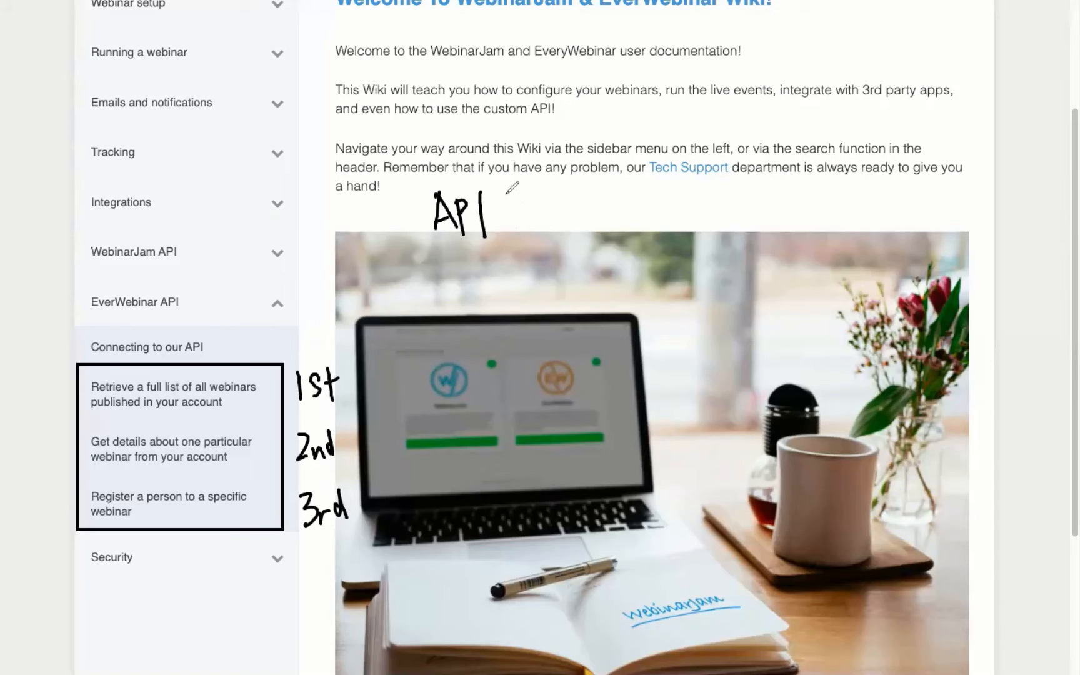
mouse_move(437, 255)
mouse_down()
mouse_move(367, 369)
mouse_move(384, 362)
mouse_move(388, 415)
mouse_move(415, 420)
mouse_up()
mouse_move(472, 273)
mouse_down()
mouse_move(414, 443)
mouse_move(449, 456)
mouse_up()
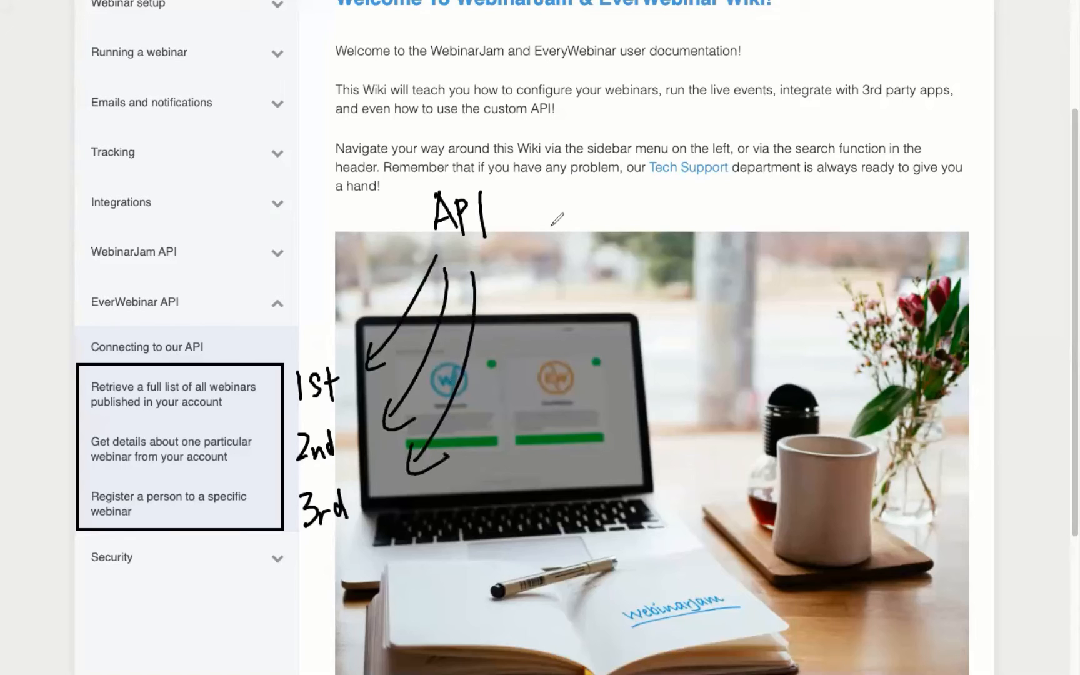
mouse_move(560, 196)
mouse_down()
mouse_move(582, 222)
mouse_move(637, 226)
mouse_move(695, 206)
mouse_move(687, 234)
mouse_move(728, 215)
mouse_move(741, 239)
mouse_up()
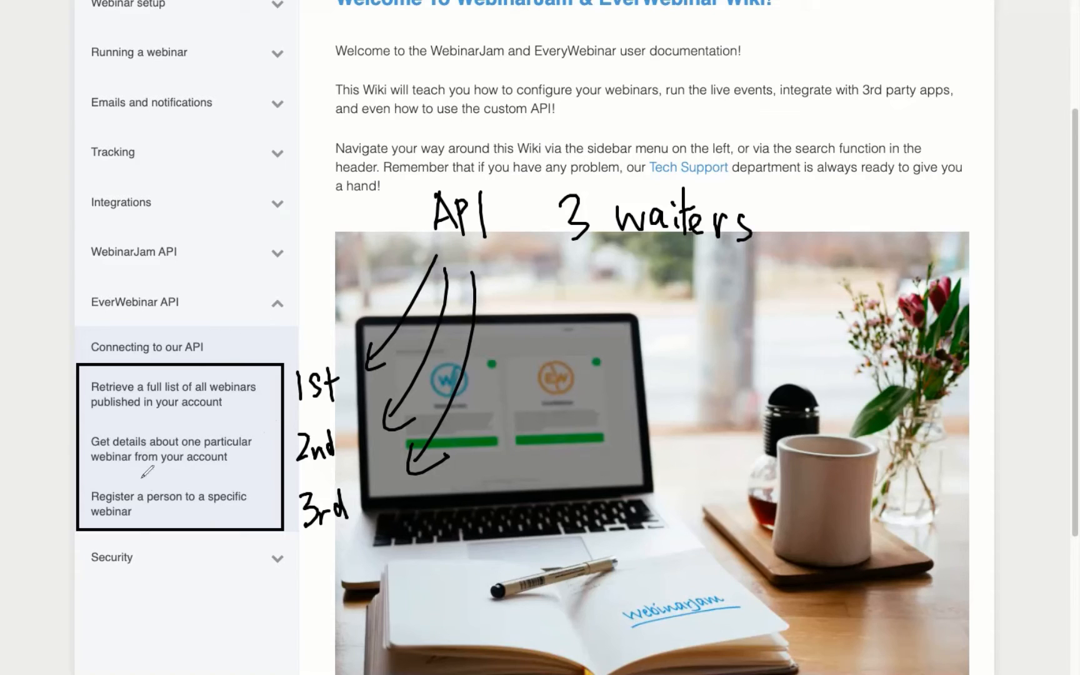
Circle the register-a-person article and write 'Schedule : 3' beneath the list.
mouse_move(130, 478)
mouse_down()
mouse_move(90, 482)
mouse_move(93, 527)
mouse_move(199, 531)
mouse_move(255, 483)
mouse_move(129, 480)
mouse_up()
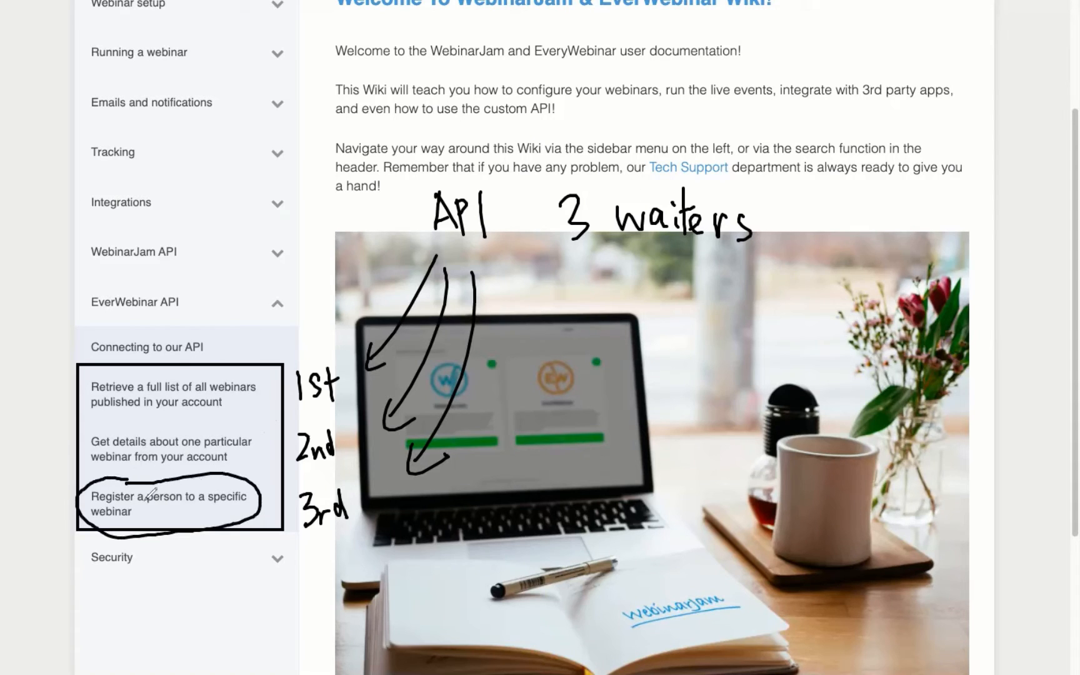
mouse_move(111, 599)
mouse_down()
mouse_move(97, 637)
mouse_move(136, 638)
mouse_up()
mouse_move(154, 593)
mouse_down()
mouse_move(164, 626)
mouse_move(250, 616)
mouse_up()
drag(239, 564, 248, 606)
drag(256, 597, 271, 601)
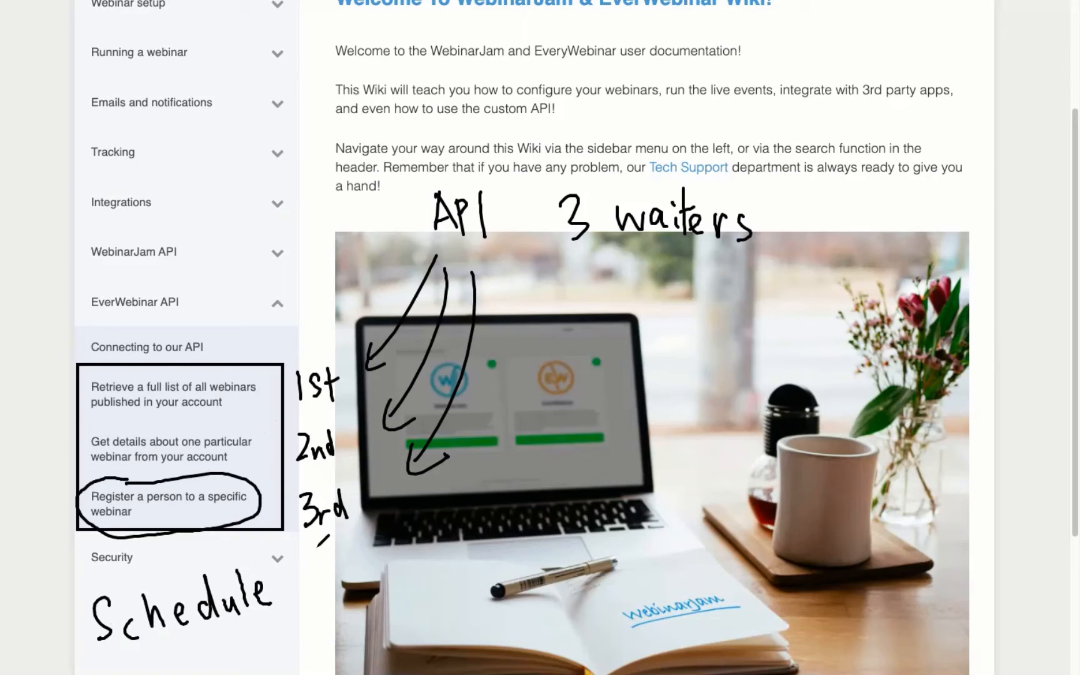
mouse_move(324, 562)
mouse_down()
mouse_move(353, 586)
mouse_move(334, 600)
mouse_up()
click(301, 570)
click(302, 598)
Revise the note back to 3, re-circle the register article, then clear all ink.
drag(354, 550, 337, 603)
drag(362, 560, 391, 576)
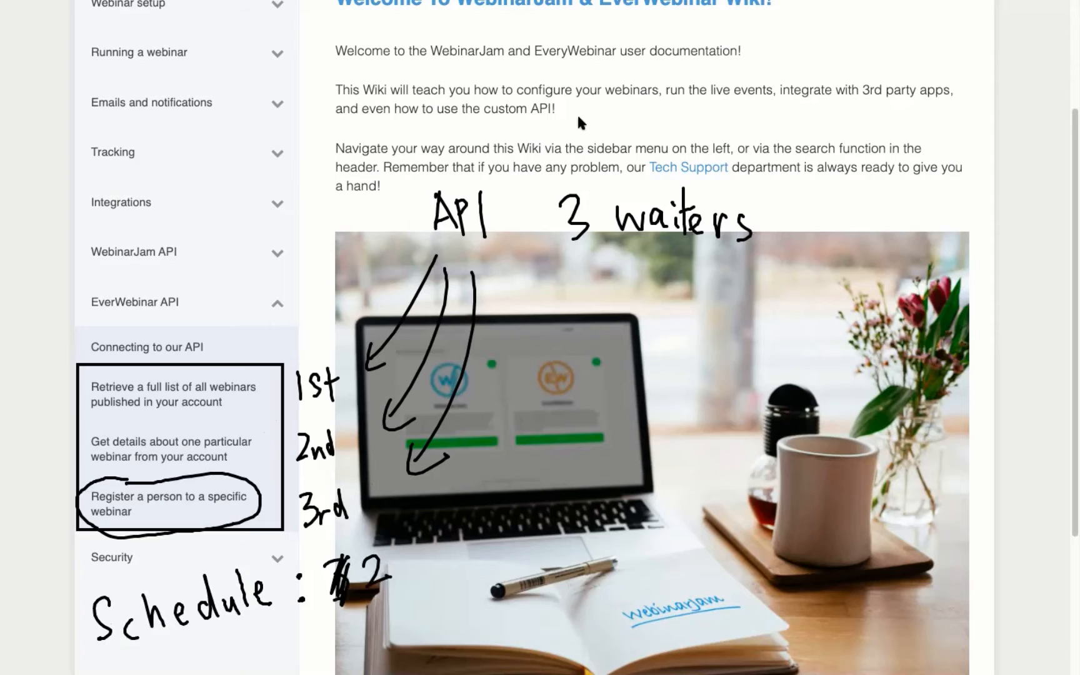
click(343, 566)
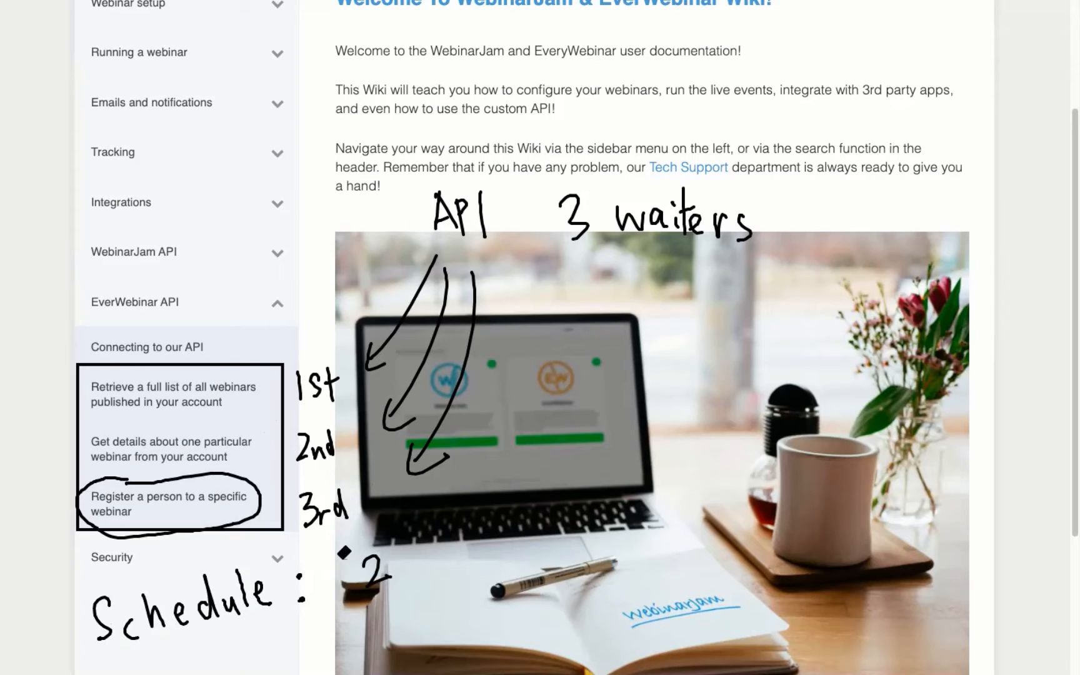
click(263, 503)
click(375, 569)
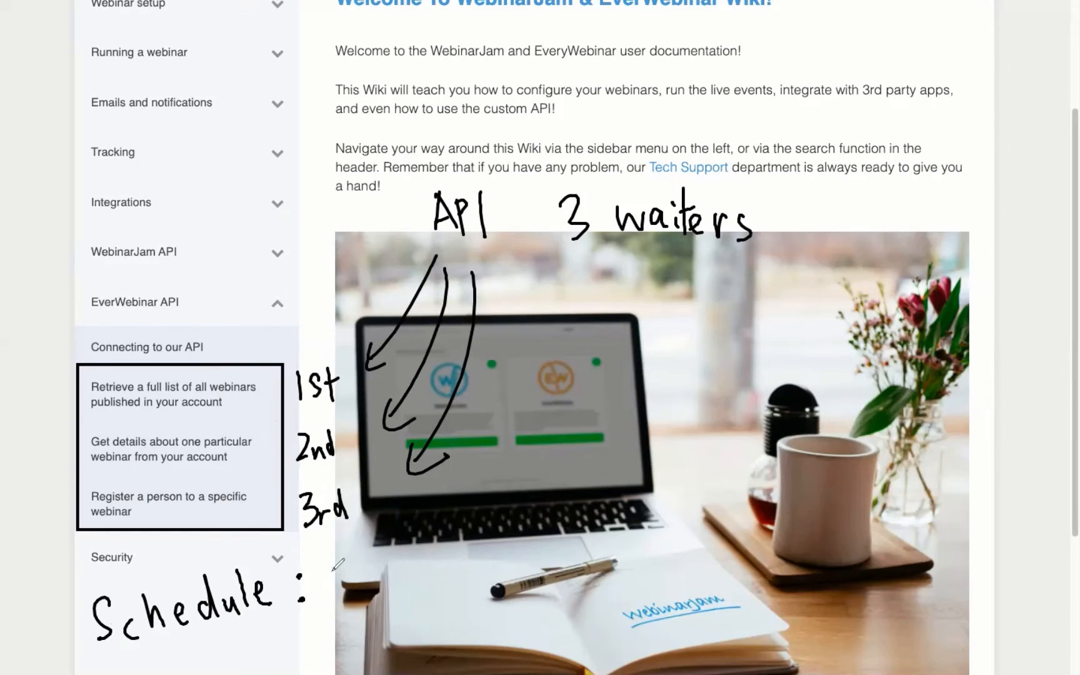
drag(330, 560, 336, 601)
mouse_move(123, 478)
mouse_down()
mouse_move(78, 475)
mouse_move(242, 535)
mouse_move(156, 467)
mouse_up()
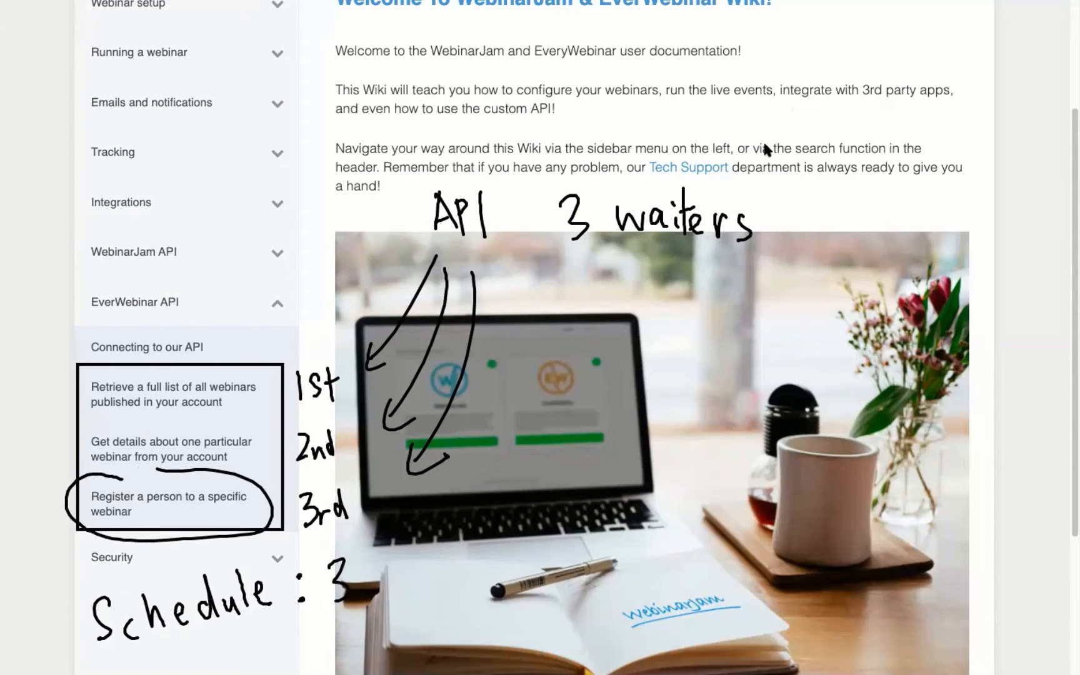
key(Escape)
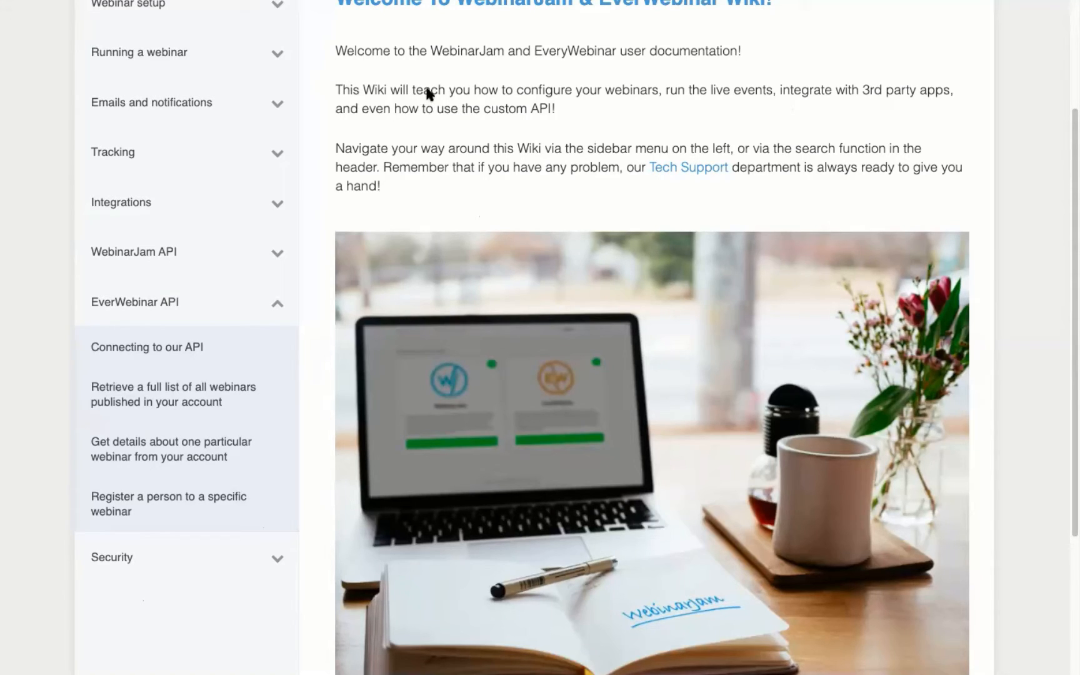
mouse_move(683, 20)
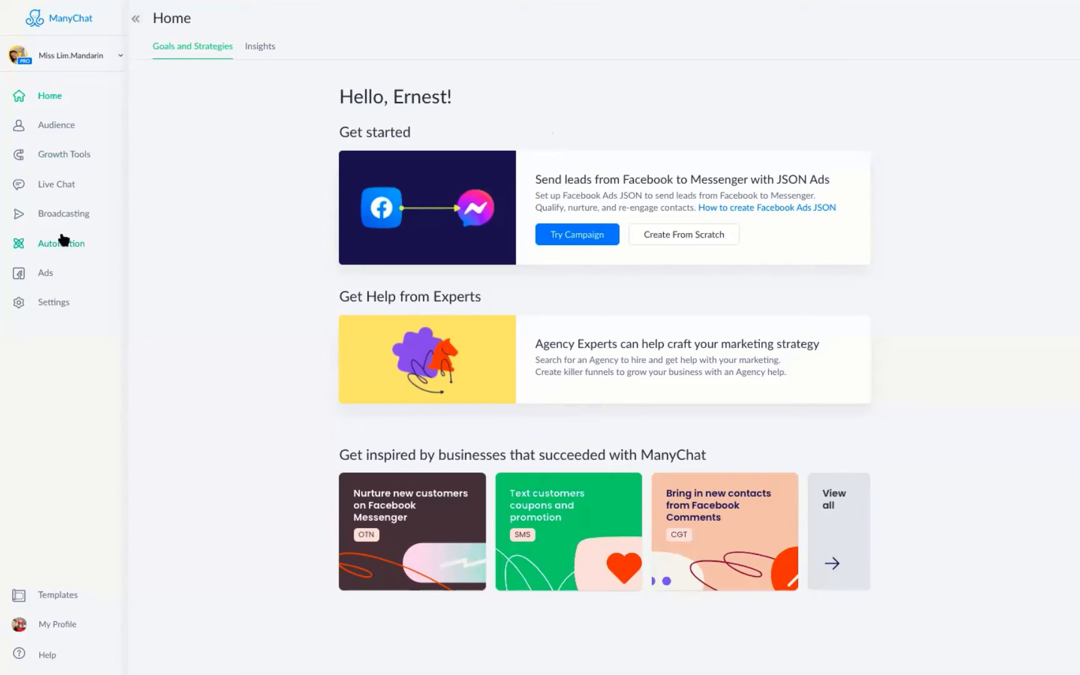
Create an empty flow named EverWebinar from the Automation list.
click(66, 243)
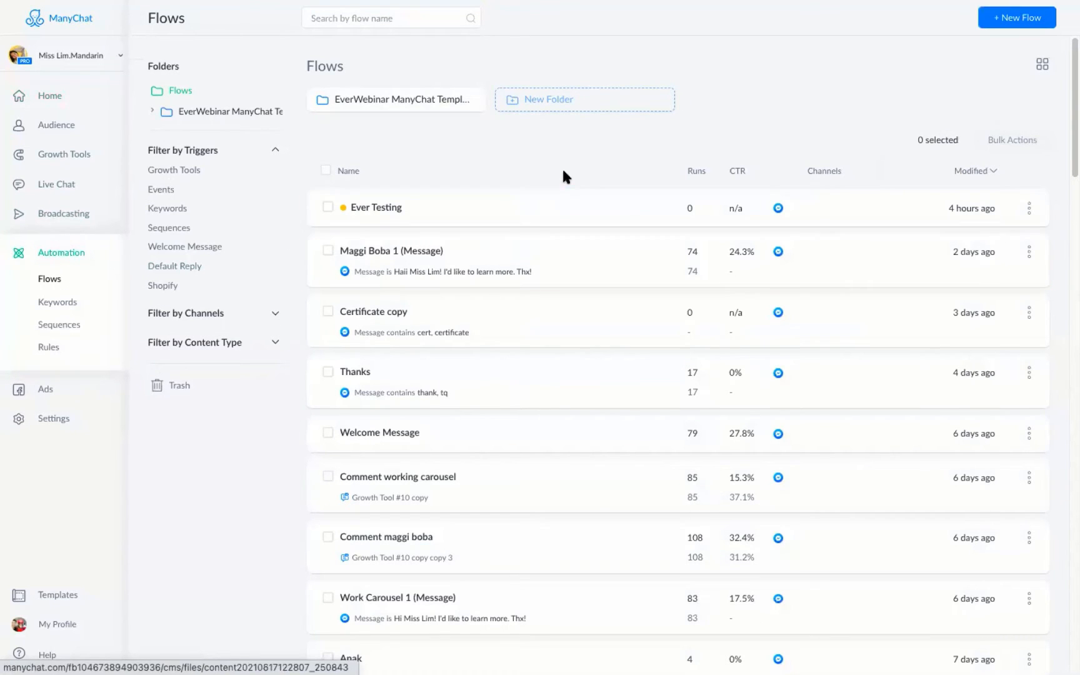
click(1022, 22)
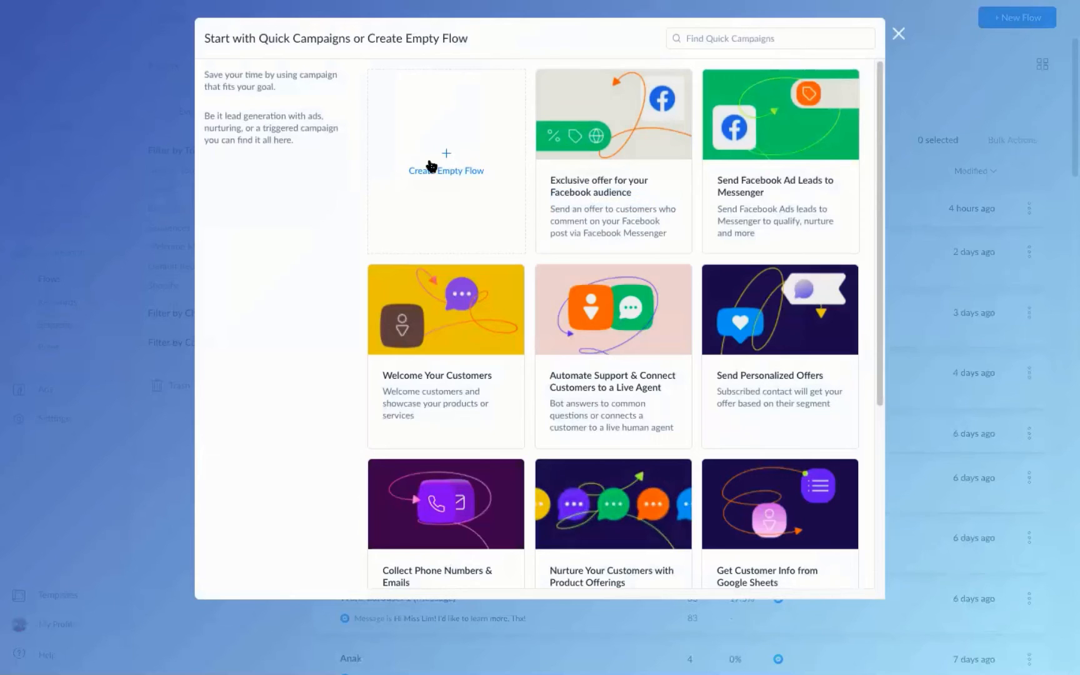
click(440, 171)
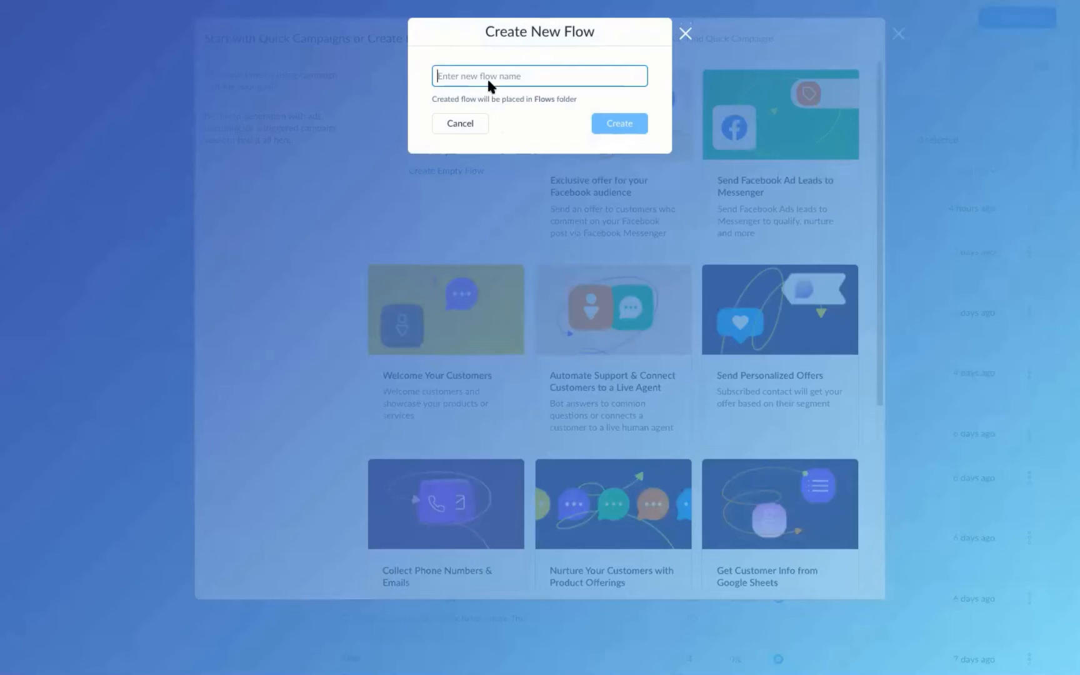
text(EverWebinar)
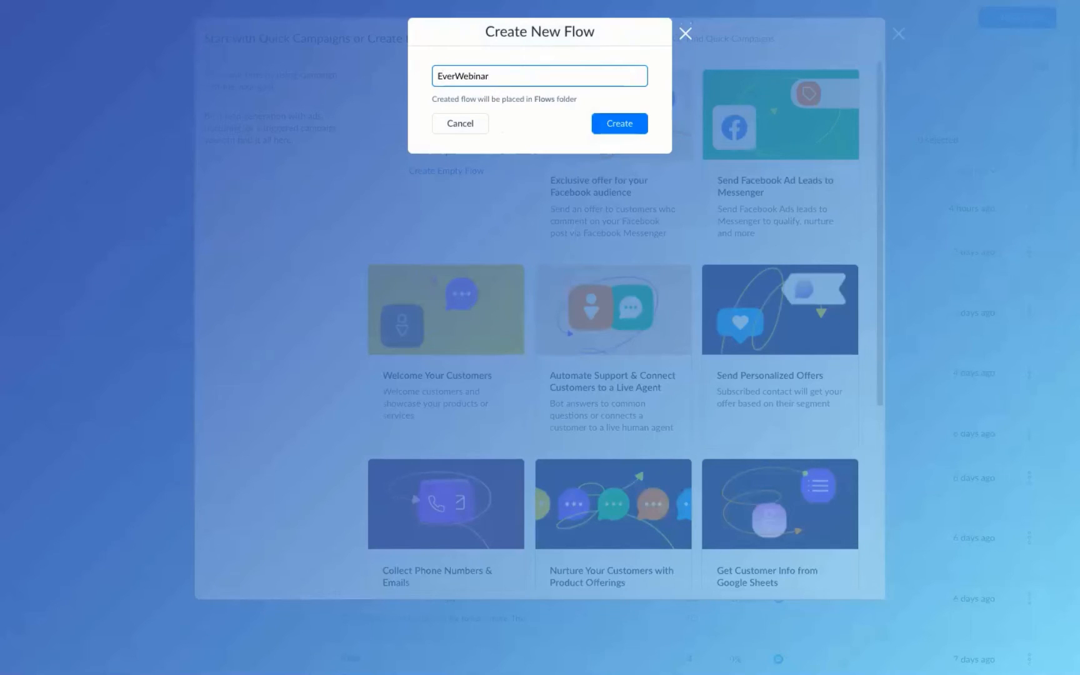
click(619, 123)
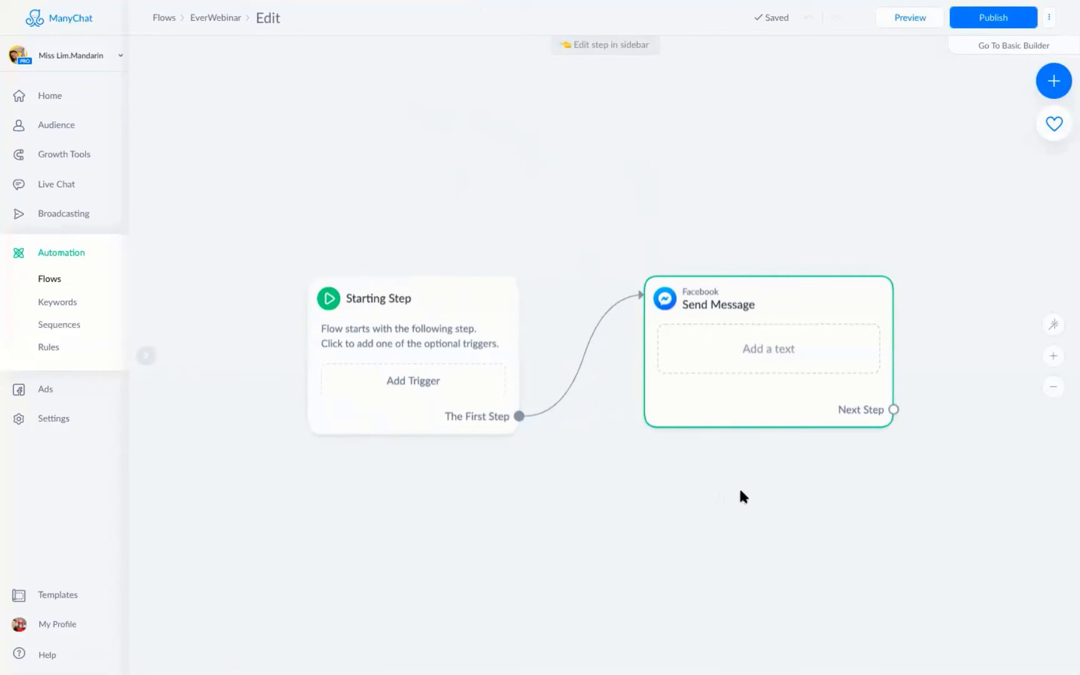
Add an Actions step below Send Message containing an External Request action.
drag(739, 460, 705, 406)
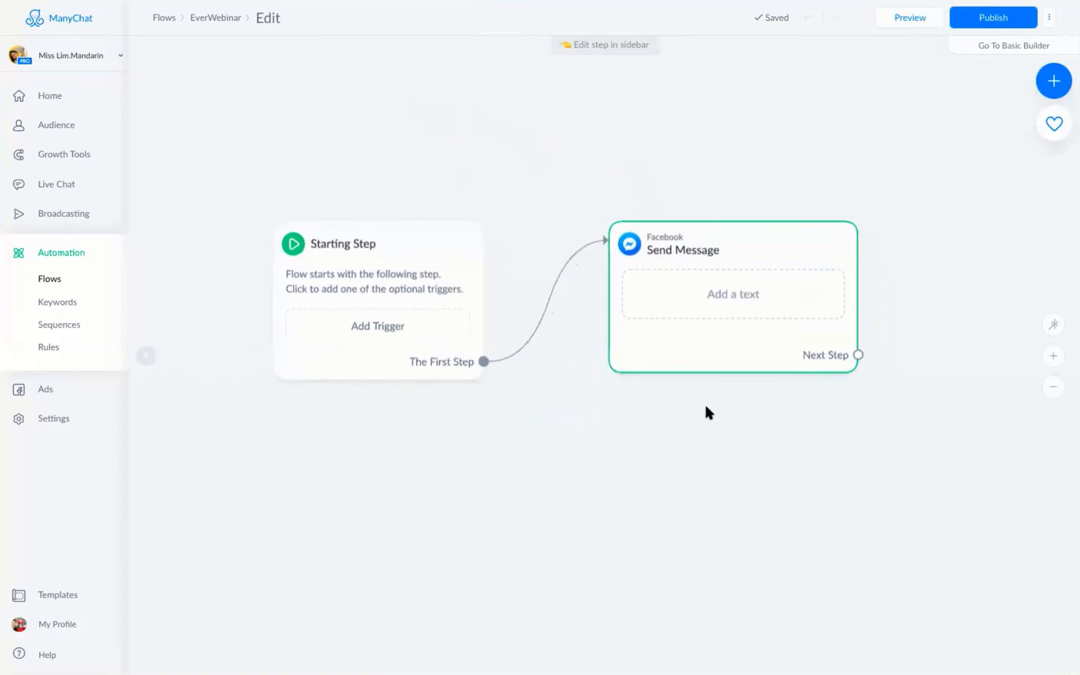
click(1053, 85)
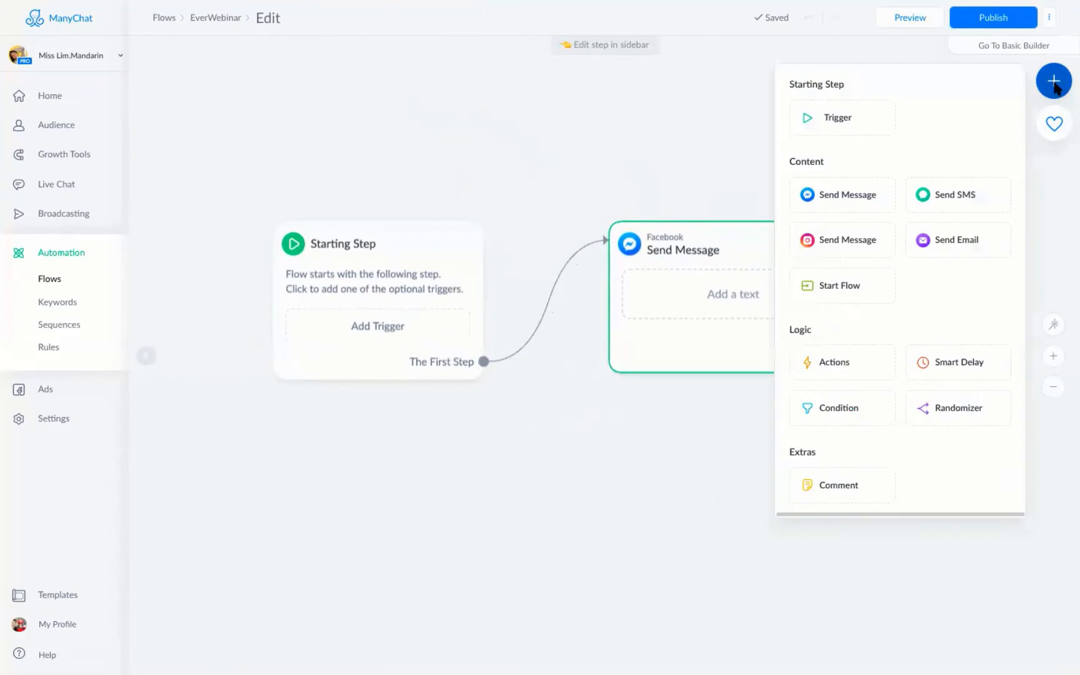
click(828, 364)
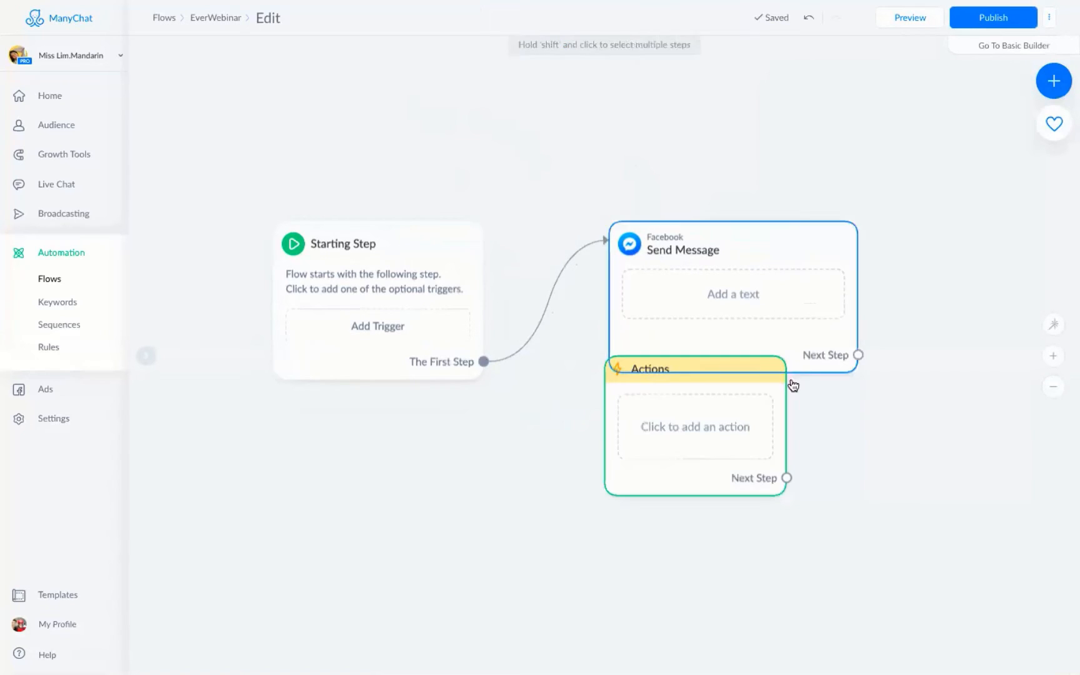
drag(728, 454, 717, 498)
click(716, 480)
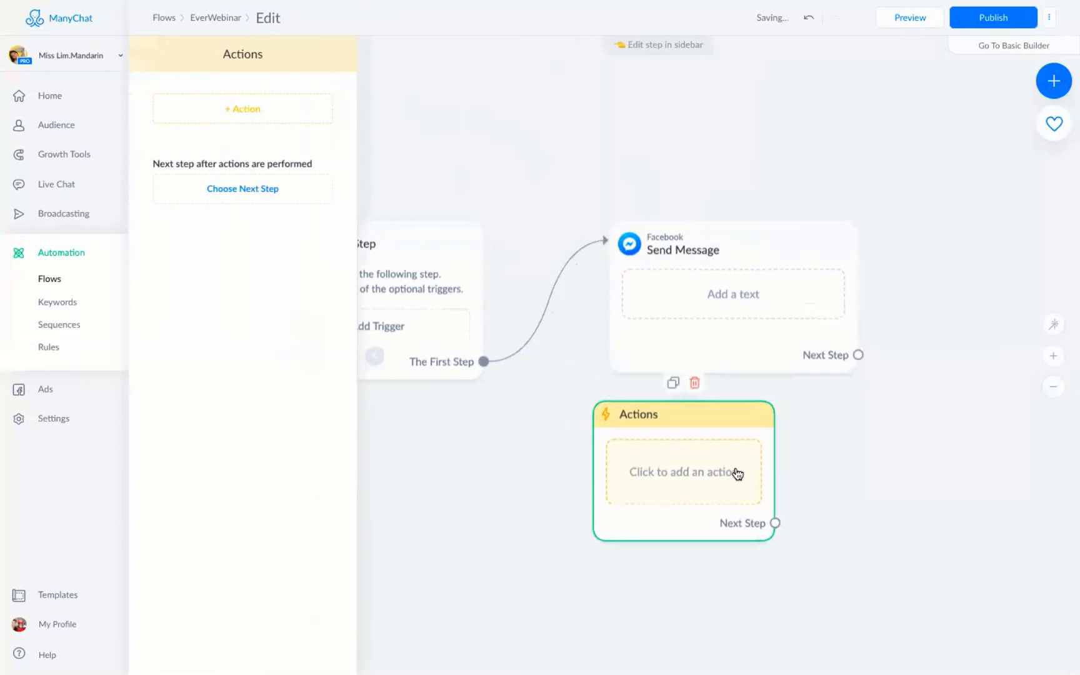
click(274, 117)
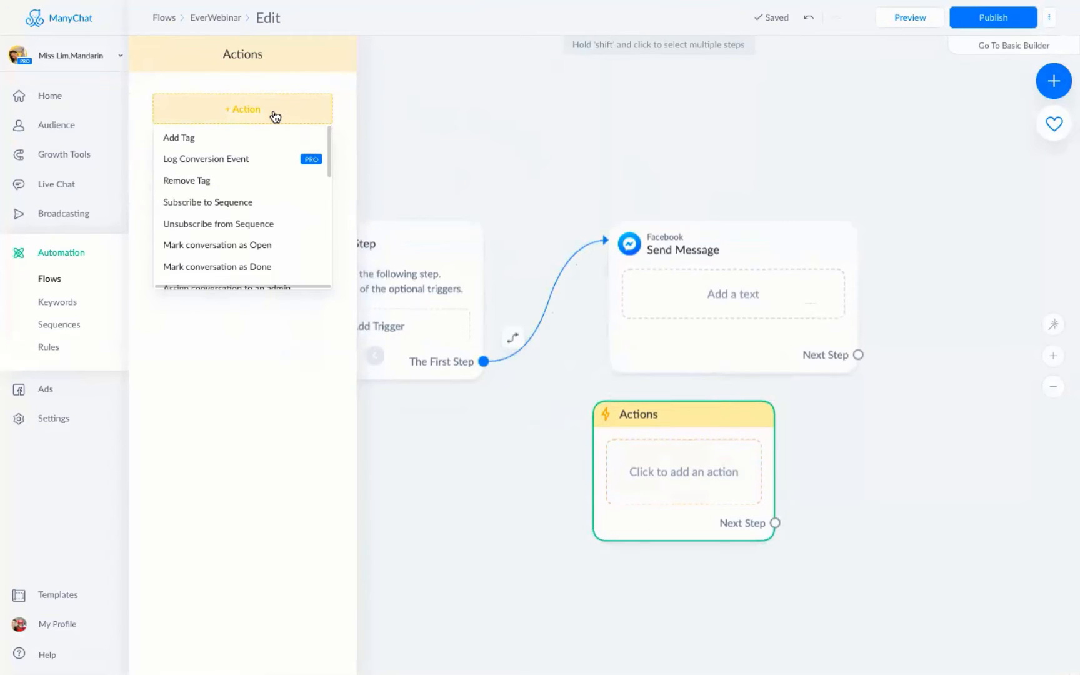
scroll(237, 179, down, 3)
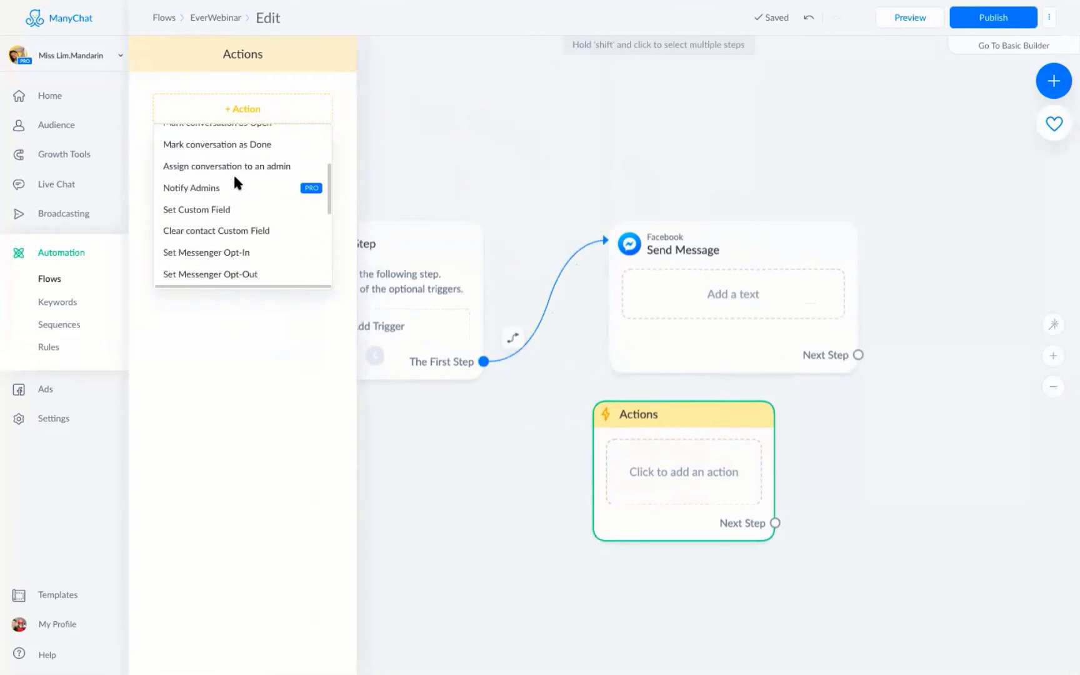
scroll(234, 179, down, 1)
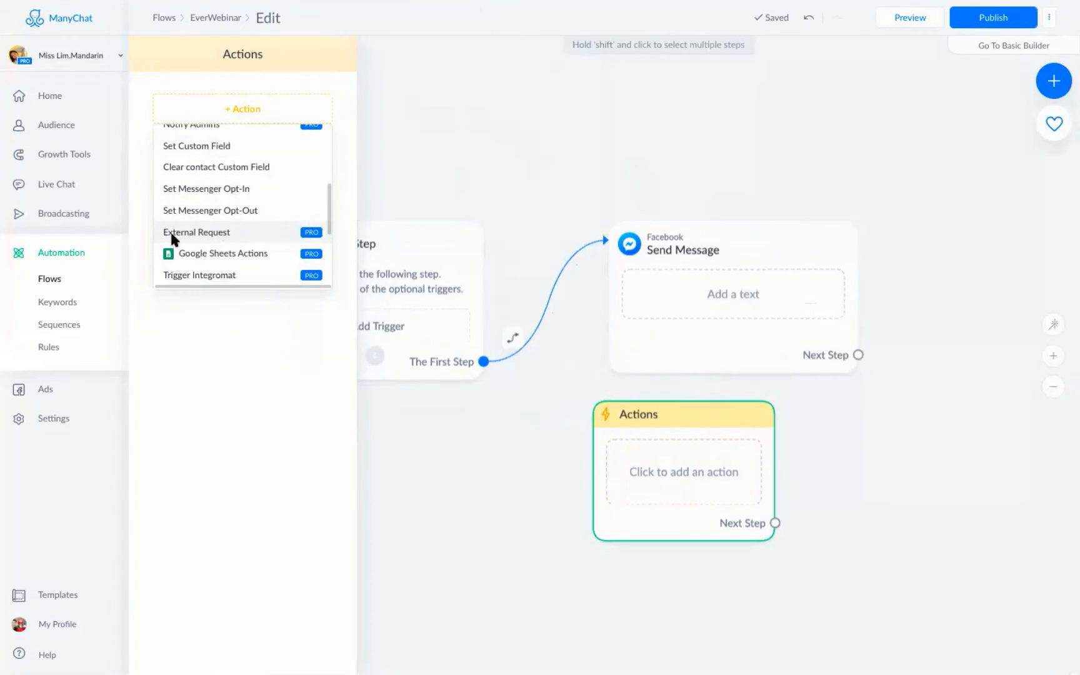
click(210, 233)
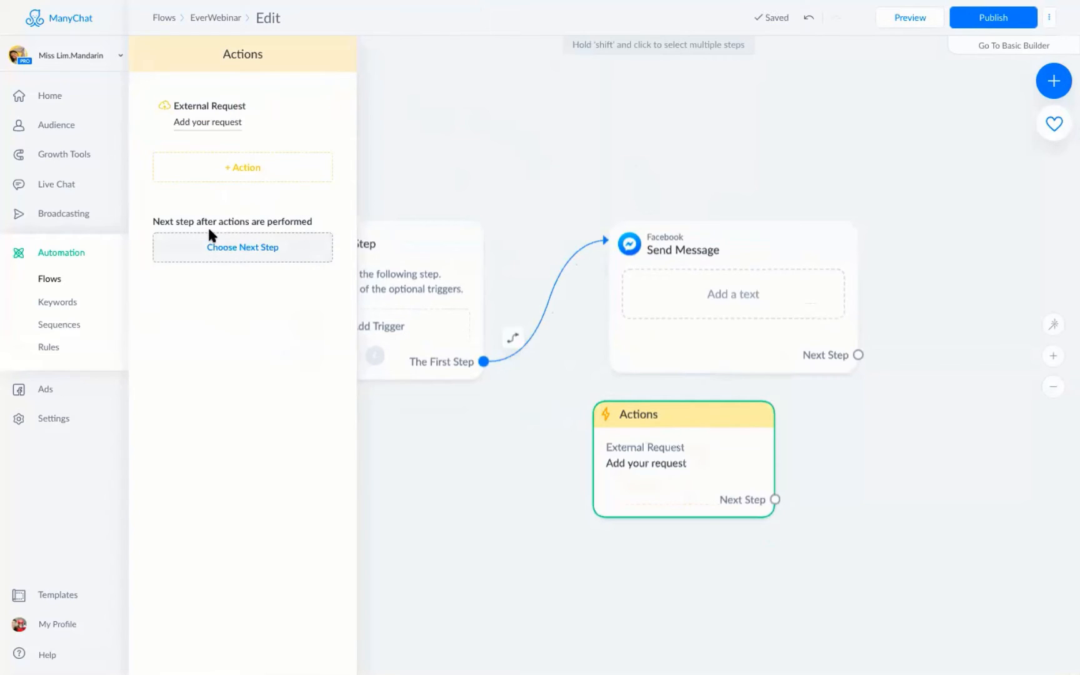
click(228, 125)
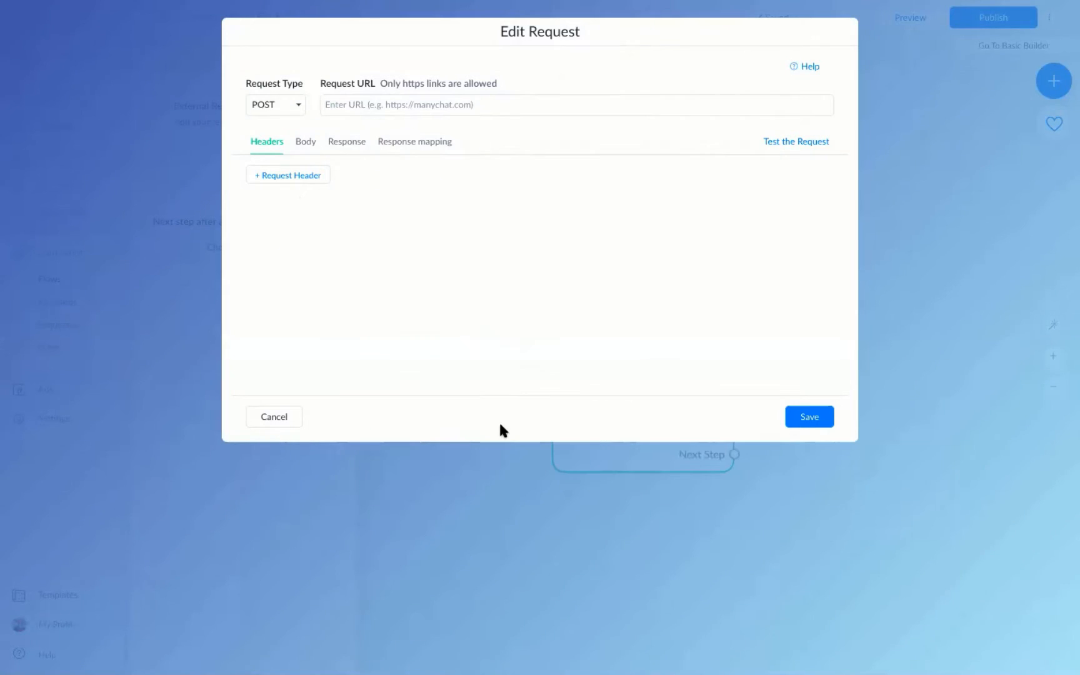
mouse_move(230, 65)
mouse_down()
mouse_move(282, 118)
mouse_move(311, 127)
mouse_up()
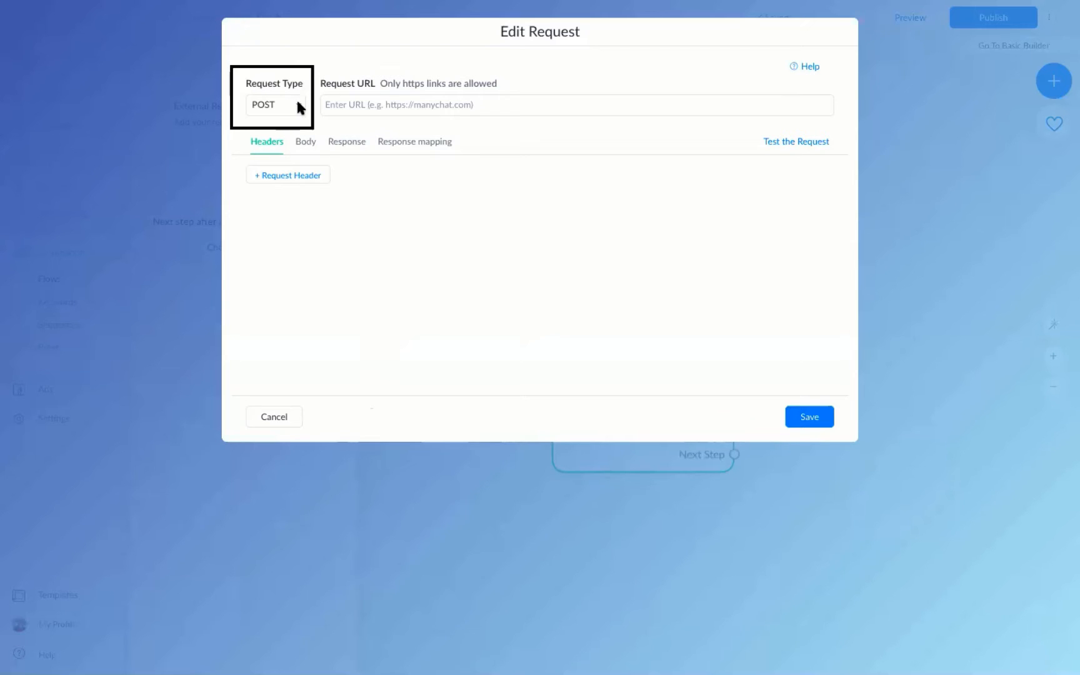
click(297, 106)
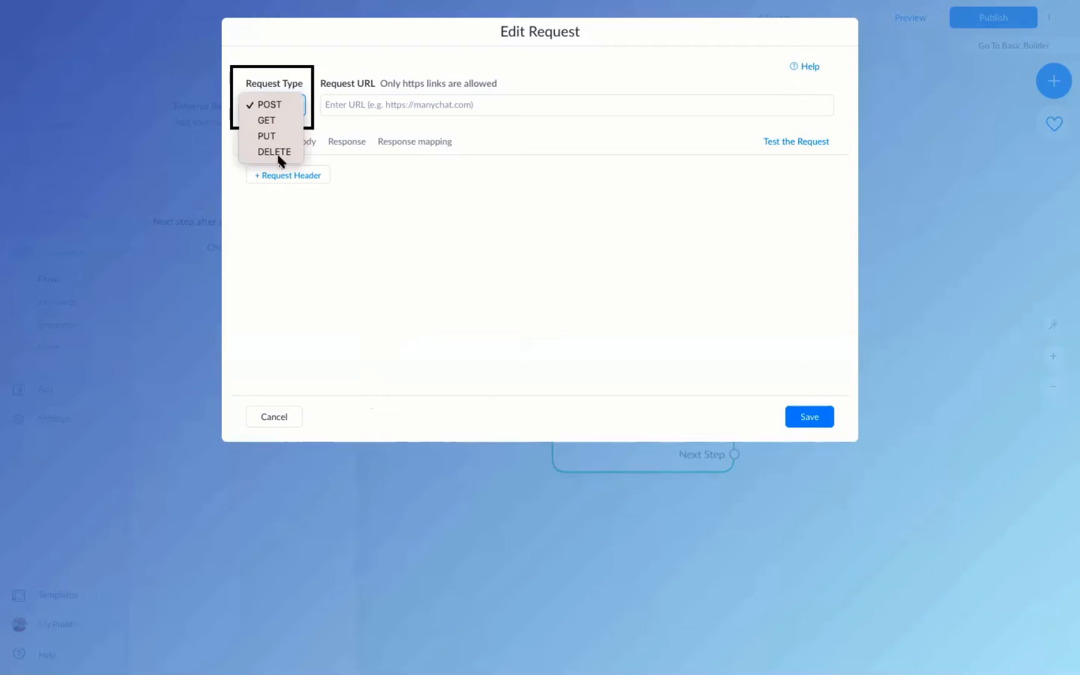
click(279, 107)
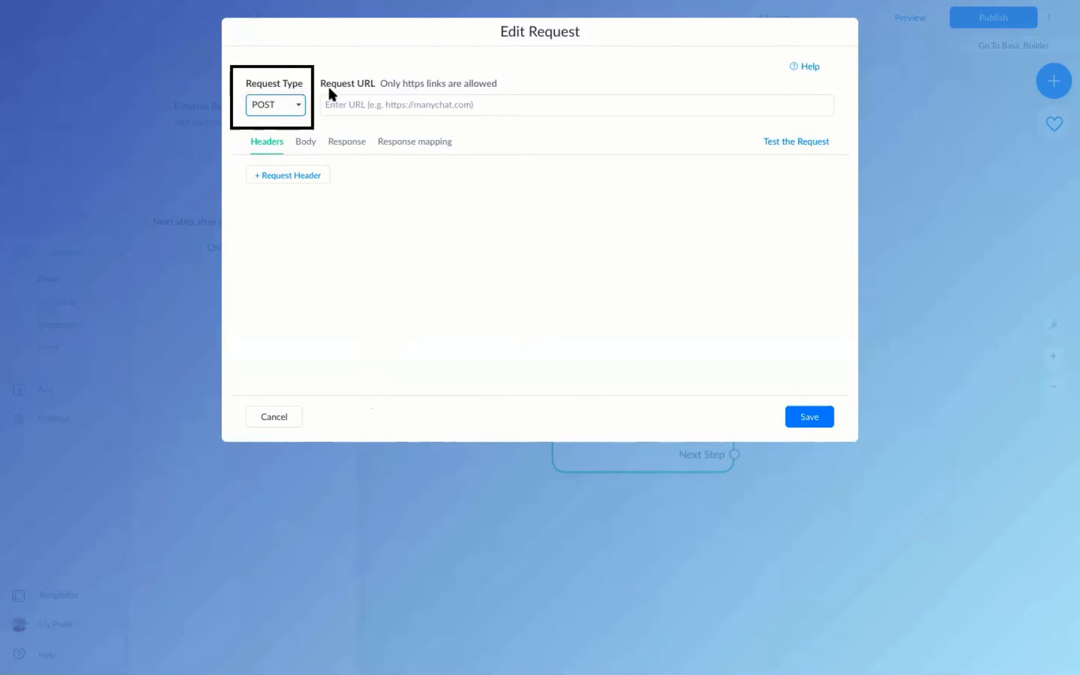
click(363, 107)
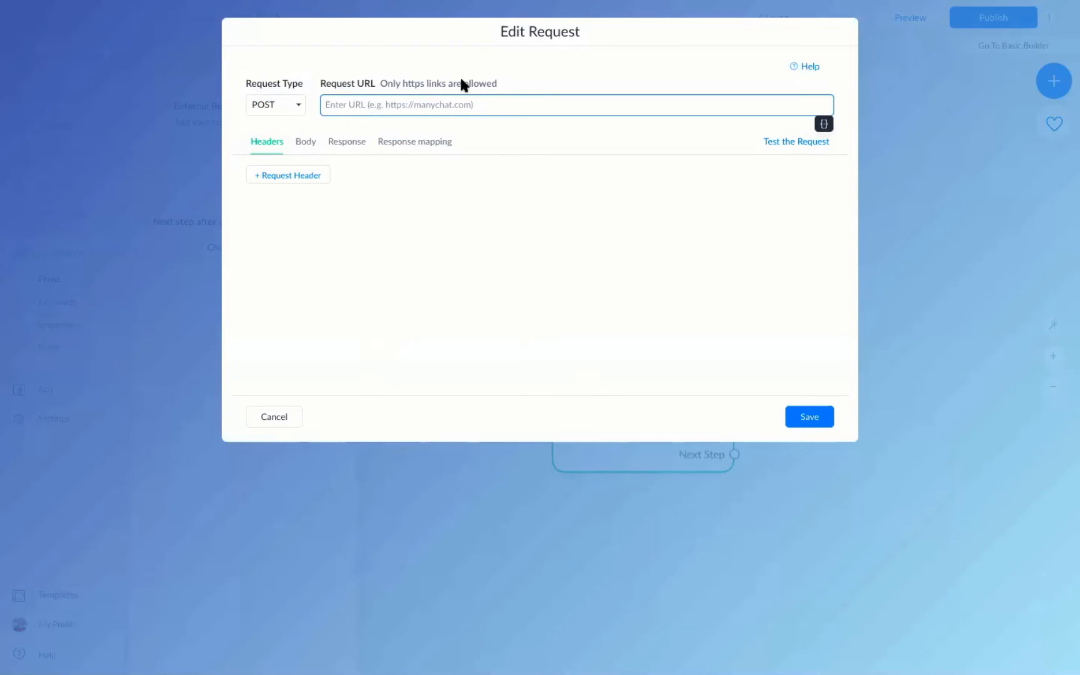
mouse_move(62, 33)
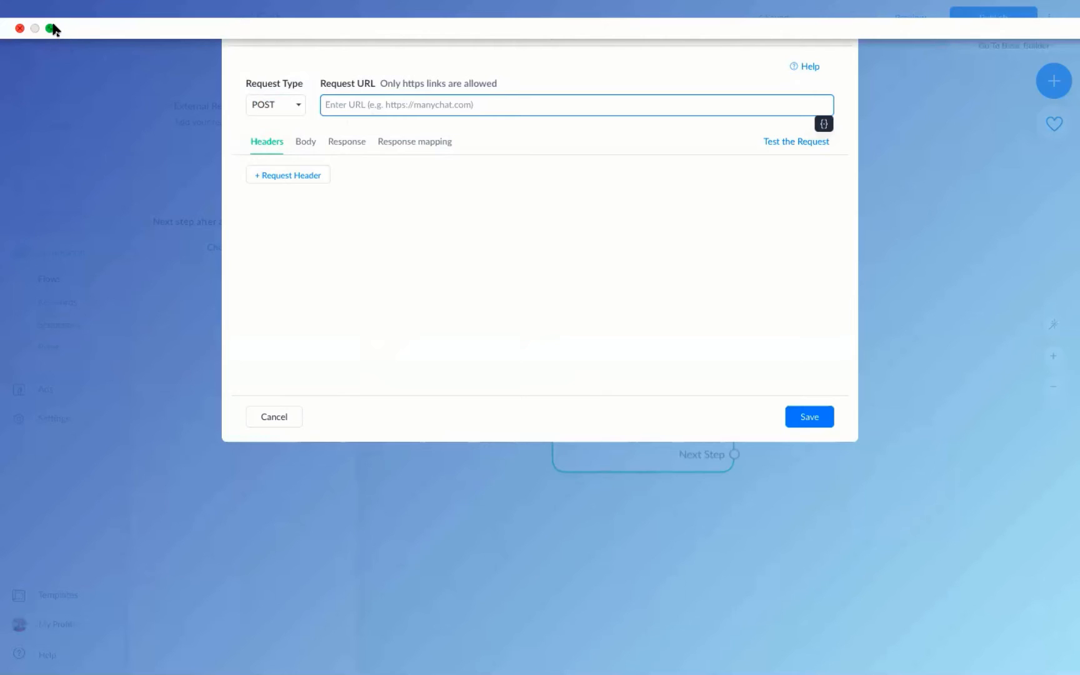
Open the 'Register a person to a specific webinar' article in the WebinarJam docs.
click(54, 28)
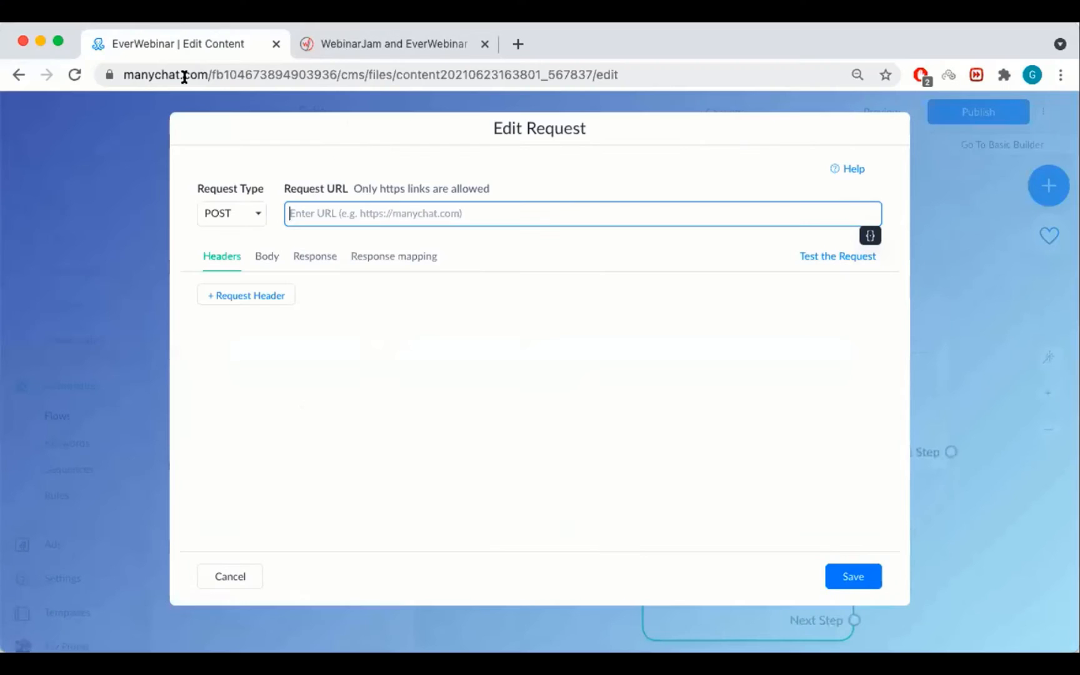
click(340, 42)
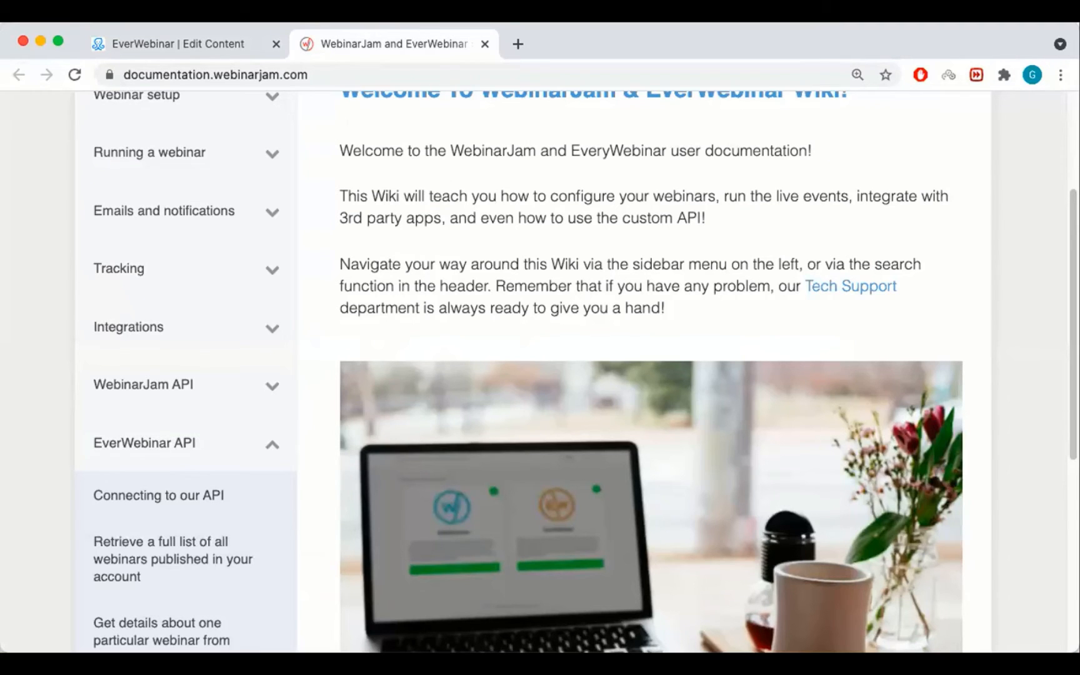
scroll(198, 444, down, 5)
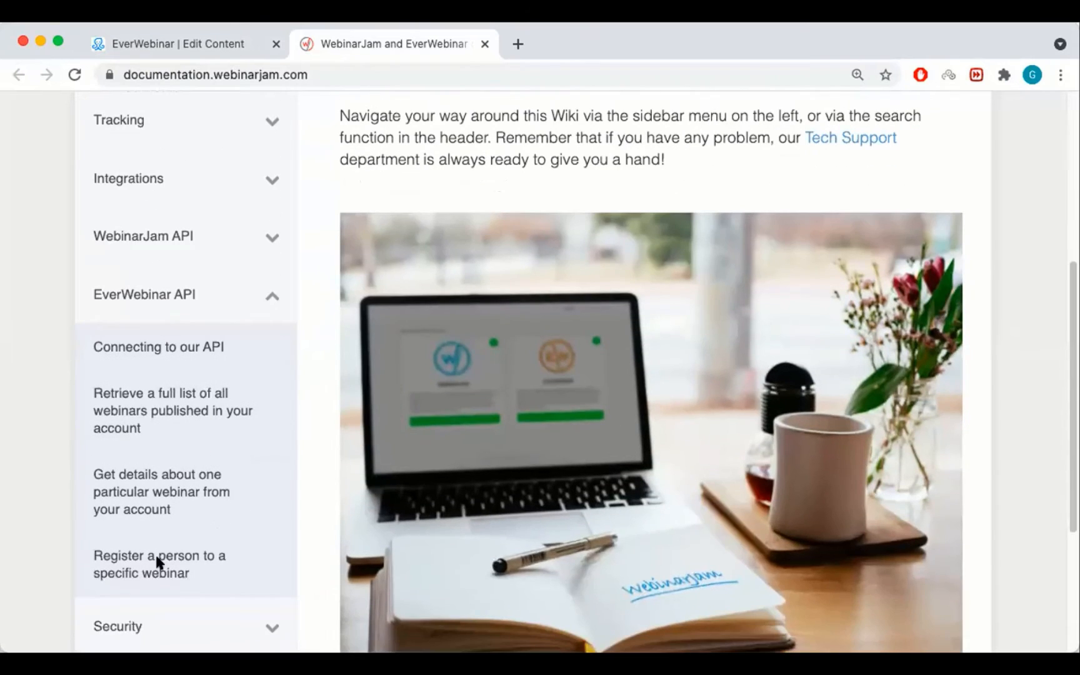
click(146, 562)
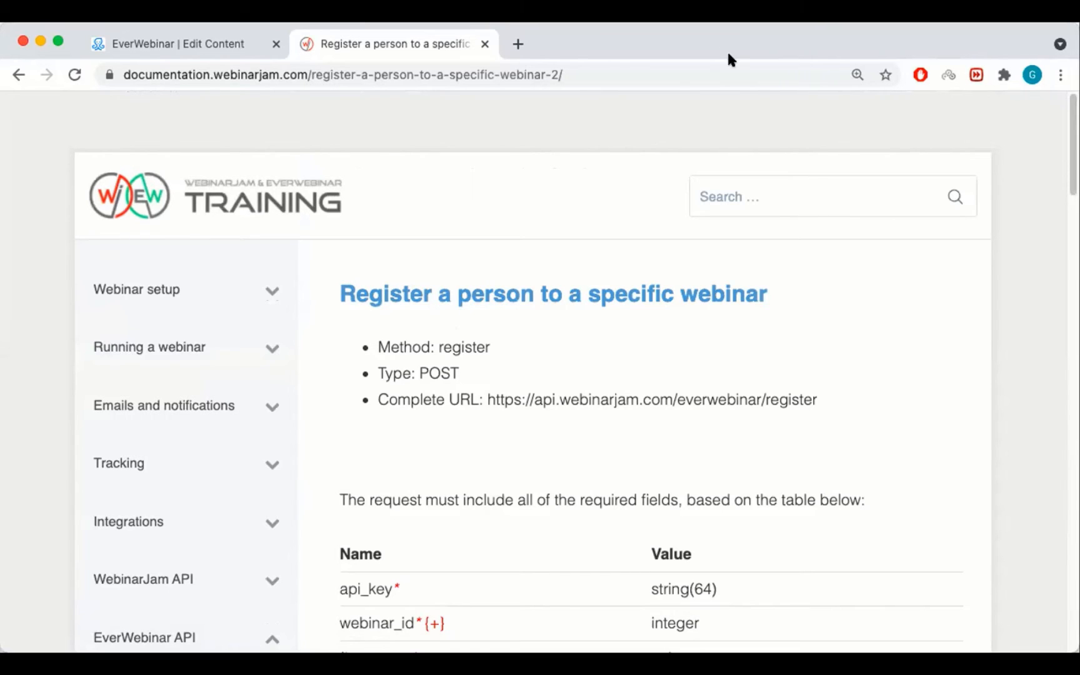
Box the Type: POST and Complete URL lines, then copy the register API URL.
mouse_move(356, 361)
mouse_down()
mouse_move(427, 386)
mouse_move(467, 384)
mouse_up()
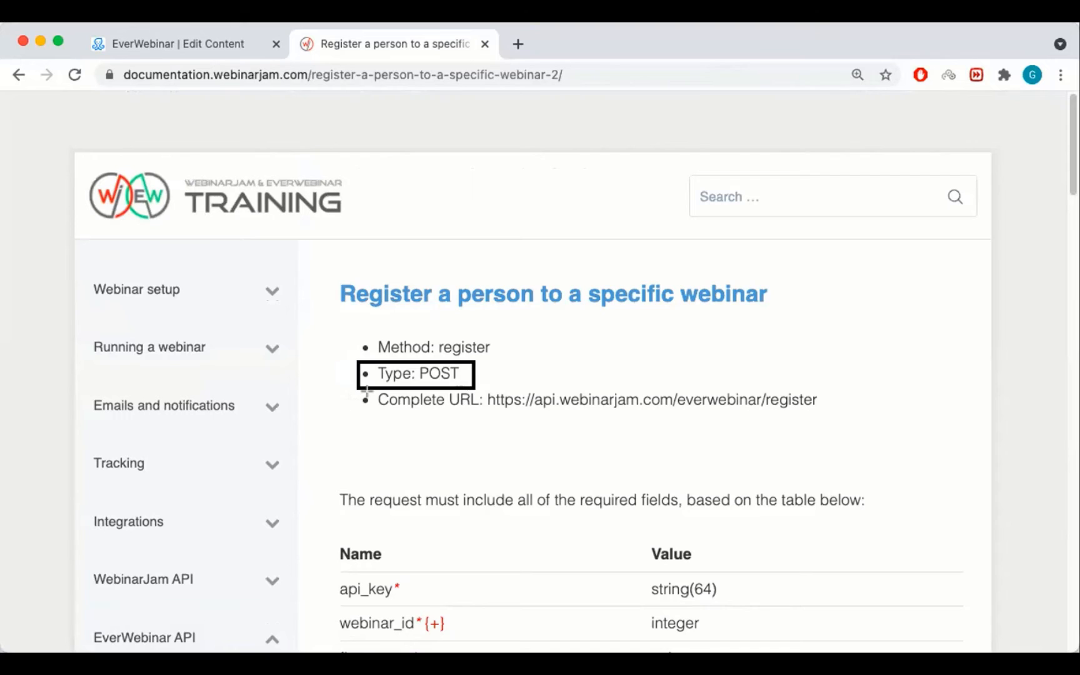
mouse_move(354, 389)
mouse_down()
mouse_move(574, 414)
mouse_move(844, 421)
mouse_up()
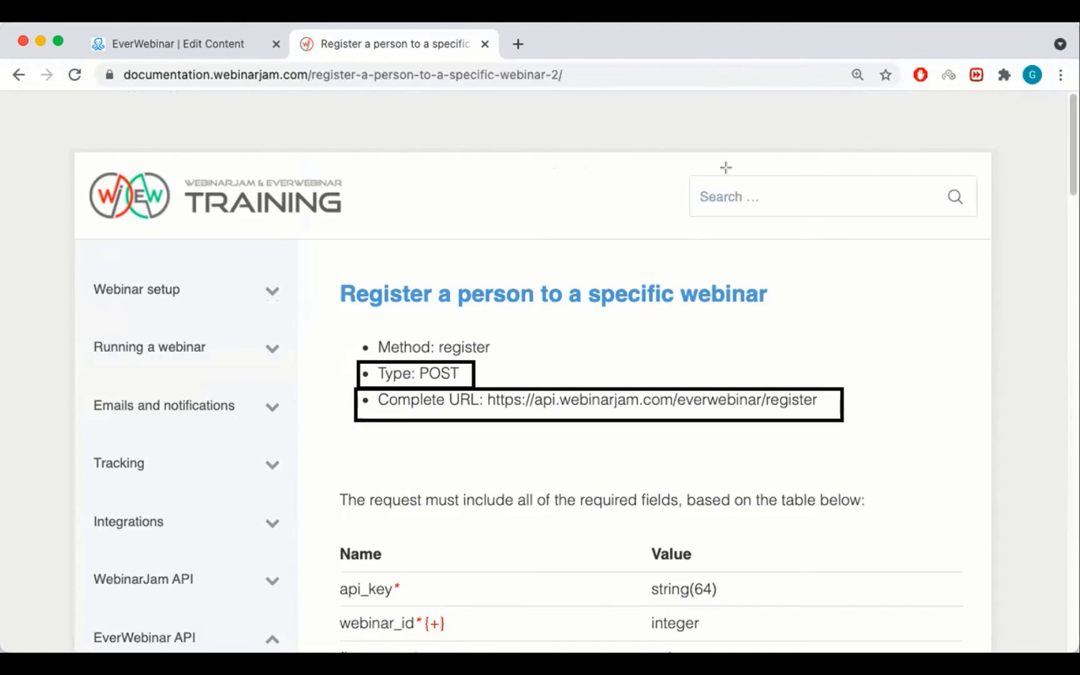
triple_click(492, 398)
click(483, 399)
drag(484, 399, 817, 406)
key(super+c)
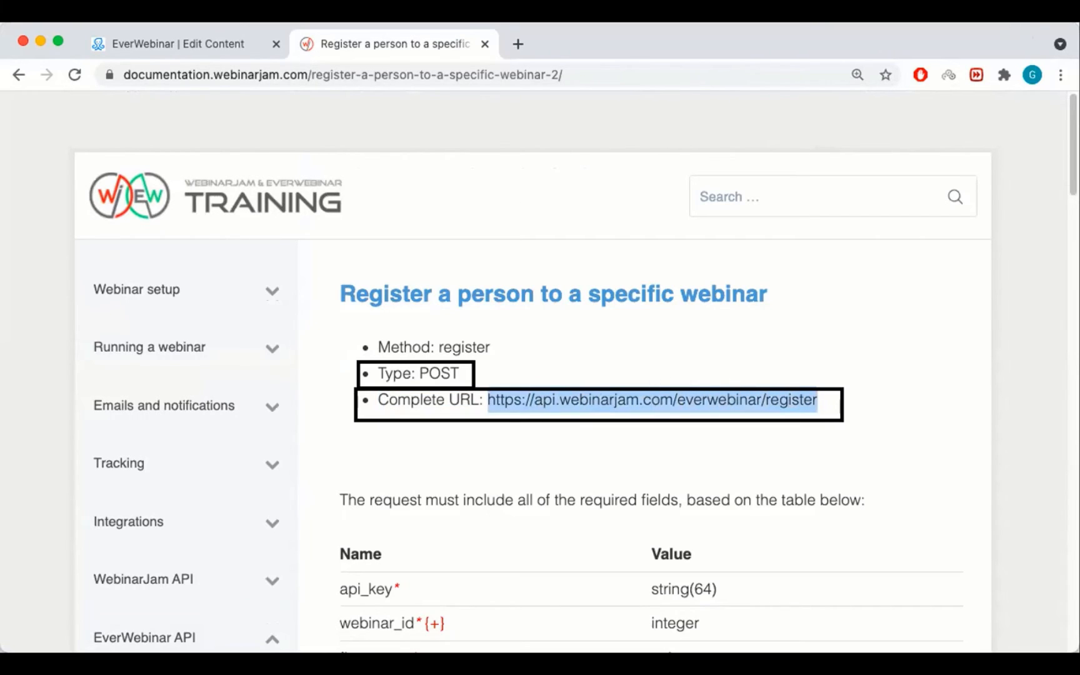
click(215, 44)
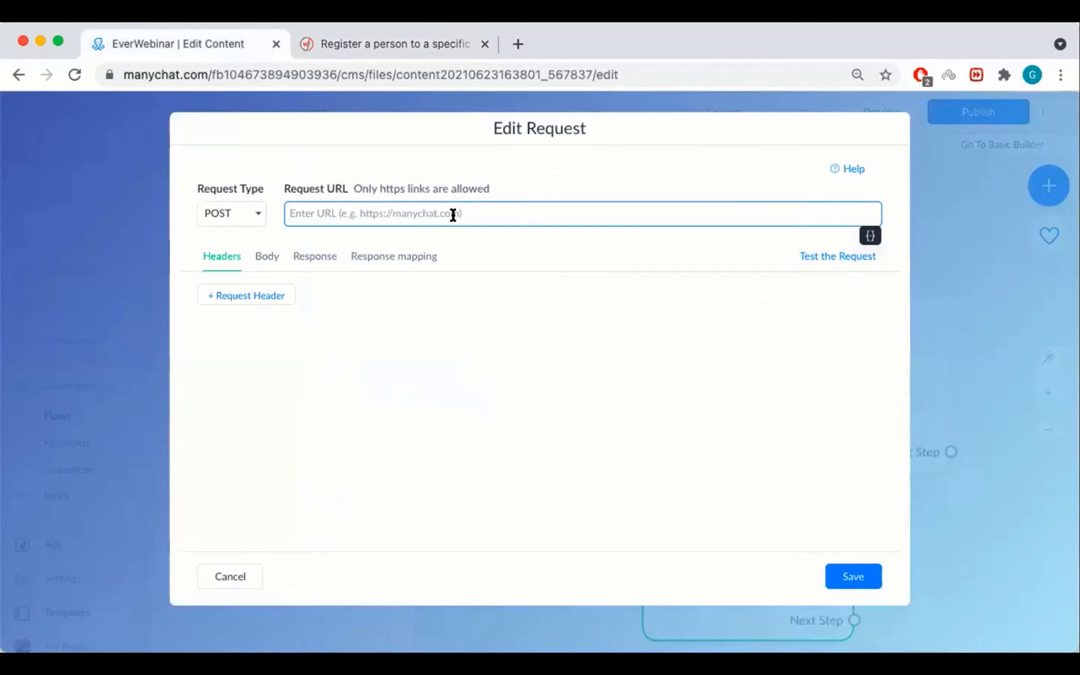
key(super+v)
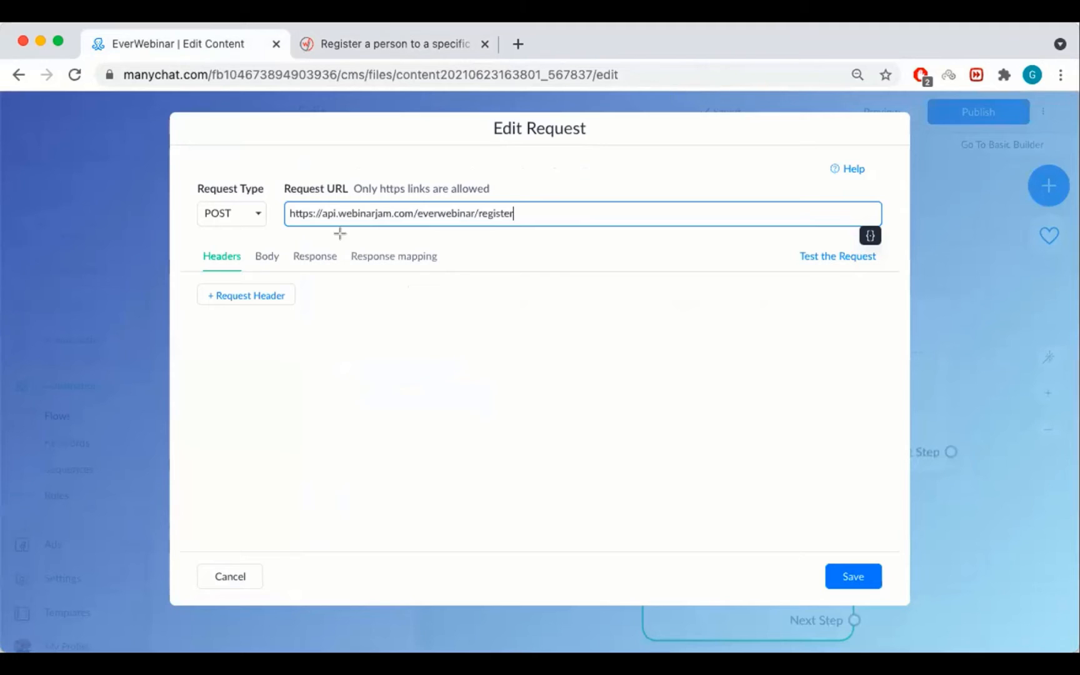
drag(227, 352, 223, 273)
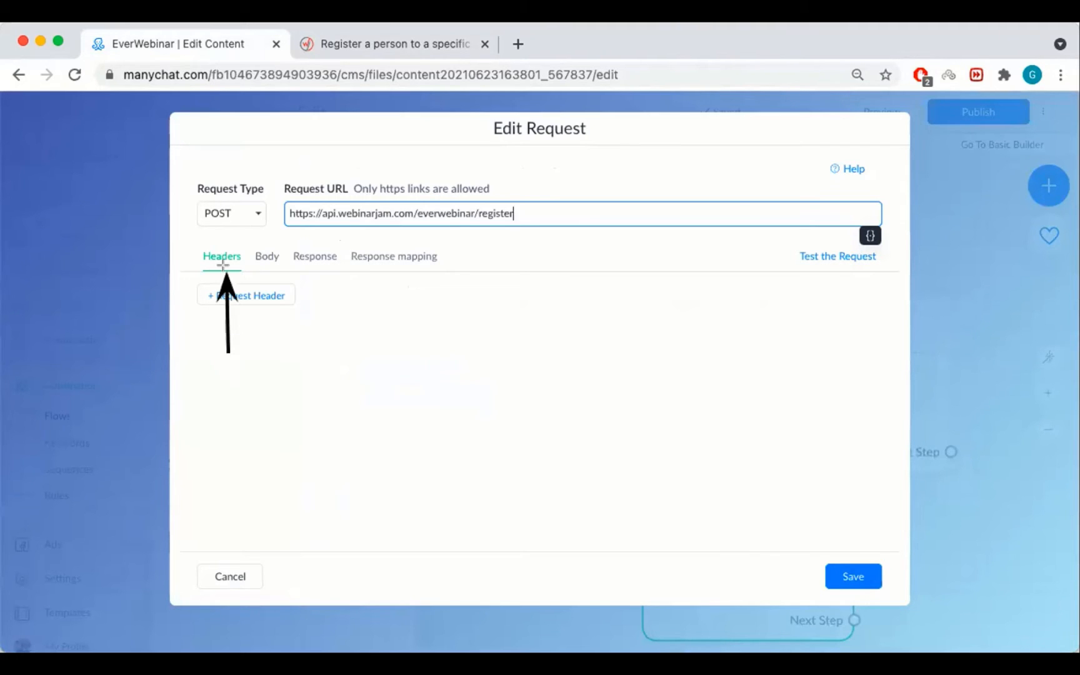
drag(274, 344, 273, 273)
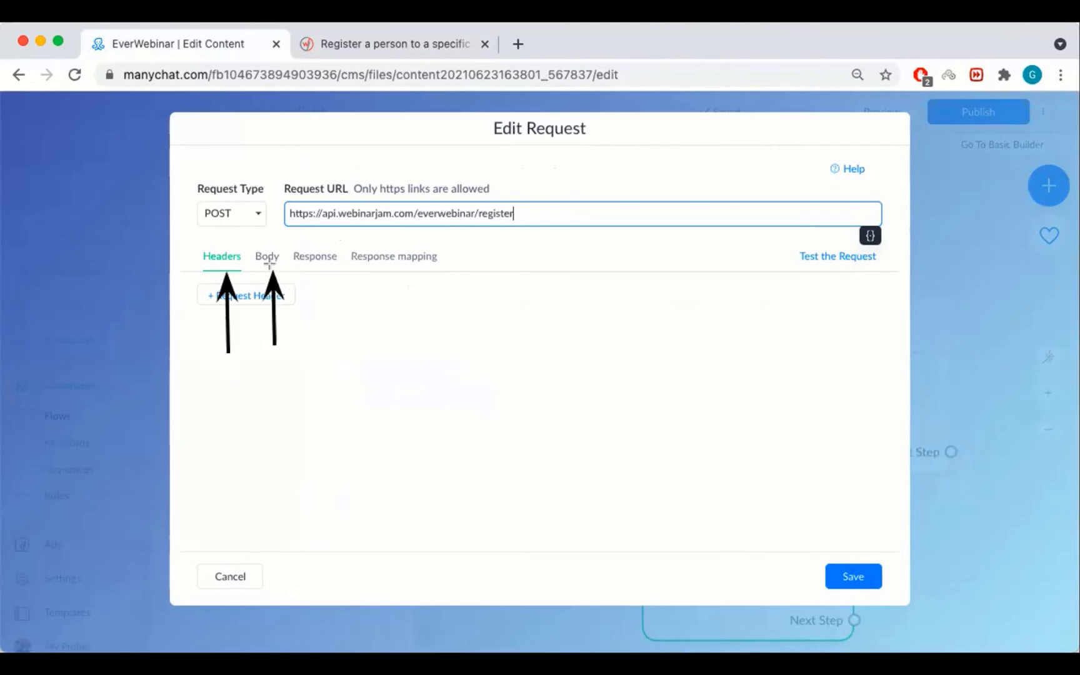
drag(322, 339, 319, 273)
drag(395, 334, 394, 268)
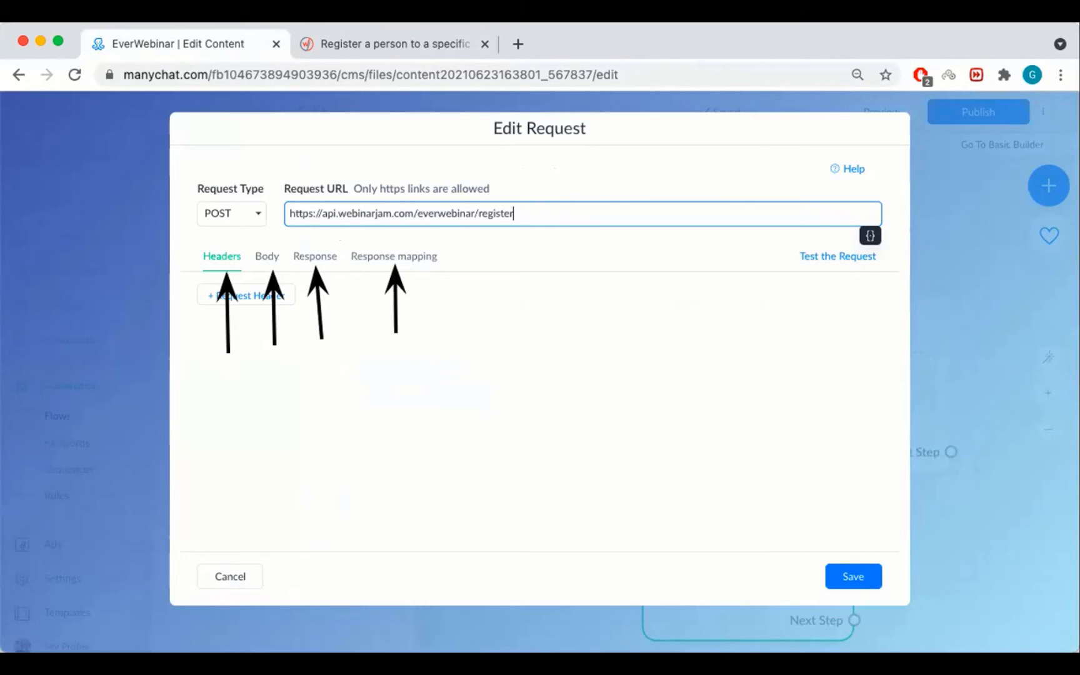
key(super+z)
key(super+z)
key(super+z)
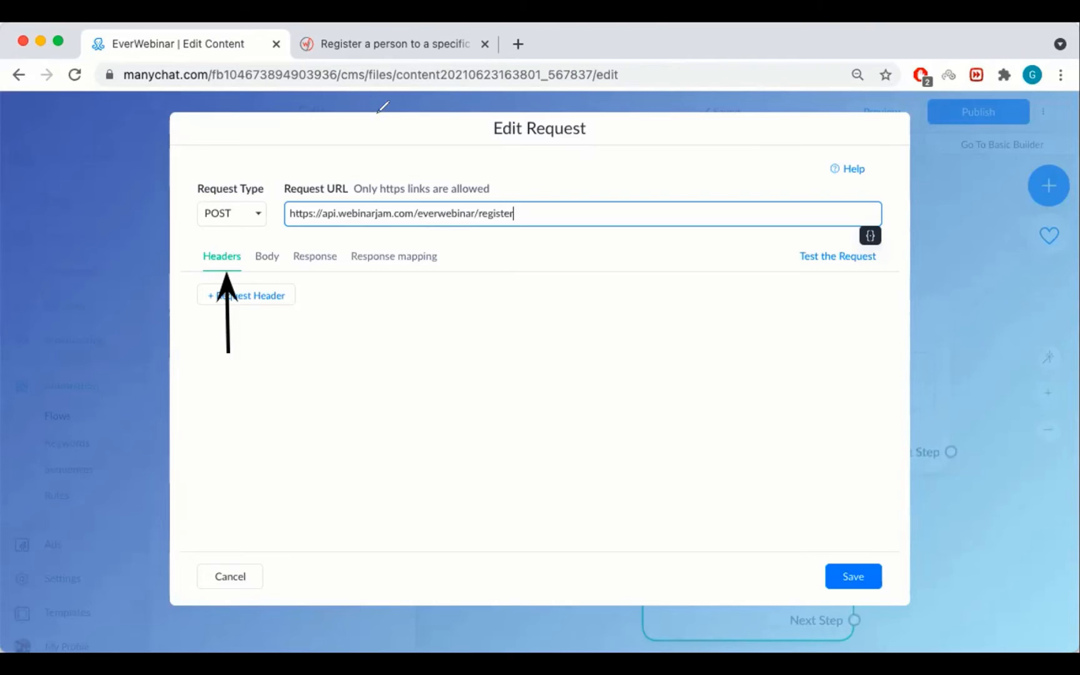
mouse_move(409, 388)
mouse_down()
mouse_move(430, 378)
mouse_move(429, 358)
mouse_up()
mouse_move(438, 336)
mouse_down()
mouse_move(438, 378)
mouse_move(438, 360)
mouse_up()
drag(466, 331, 469, 376)
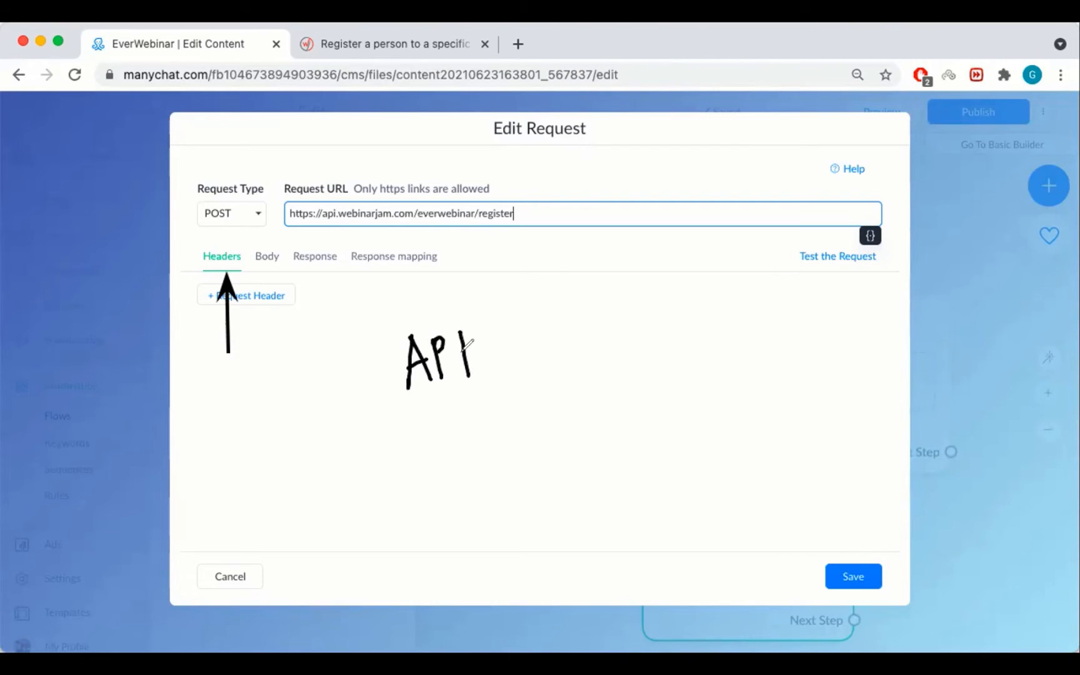
mouse_move(380, 482)
mouse_down()
mouse_move(417, 470)
mouse_move(439, 503)
mouse_move(471, 495)
mouse_up()
drag(491, 484, 498, 473)
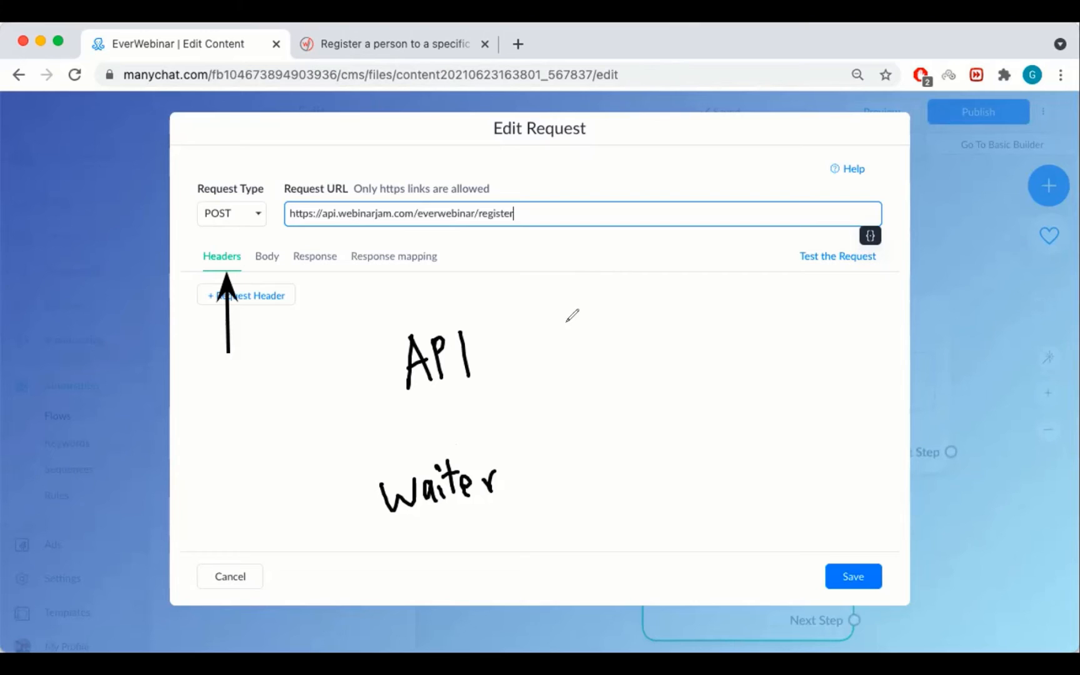
mouse_move(539, 342)
mouse_down()
mouse_move(586, 306)
mouse_move(599, 321)
mouse_move(647, 294)
mouse_move(705, 312)
mouse_up()
mouse_move(539, 363)
mouse_down()
mouse_move(598, 369)
mouse_move(672, 342)
mouse_move(692, 357)
mouse_move(718, 350)
mouse_move(726, 364)
mouse_move(743, 361)
mouse_up()
mouse_move(548, 393)
mouse_down()
mouse_move(600, 414)
mouse_move(593, 425)
mouse_up()
mouse_move(653, 394)
mouse_down()
mouse_move(655, 441)
mouse_move(692, 414)
mouse_move(751, 433)
mouse_up()
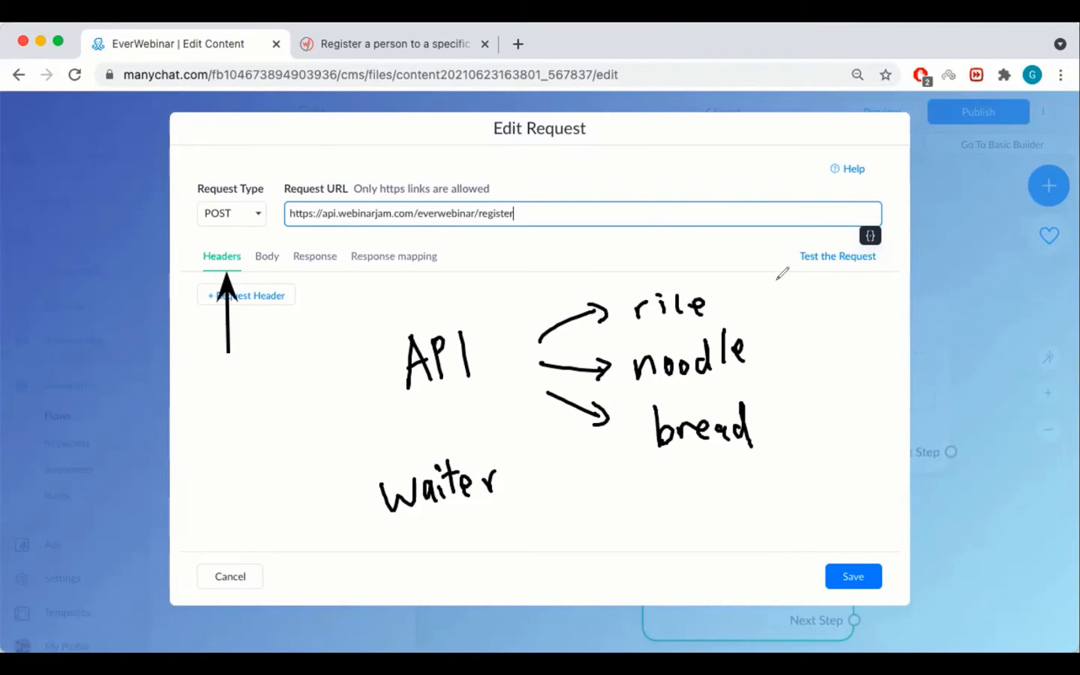
mouse_move(768, 262)
mouse_down()
mouse_move(823, 282)
mouse_move(841, 275)
mouse_move(820, 276)
mouse_up()
drag(794, 318, 797, 361)
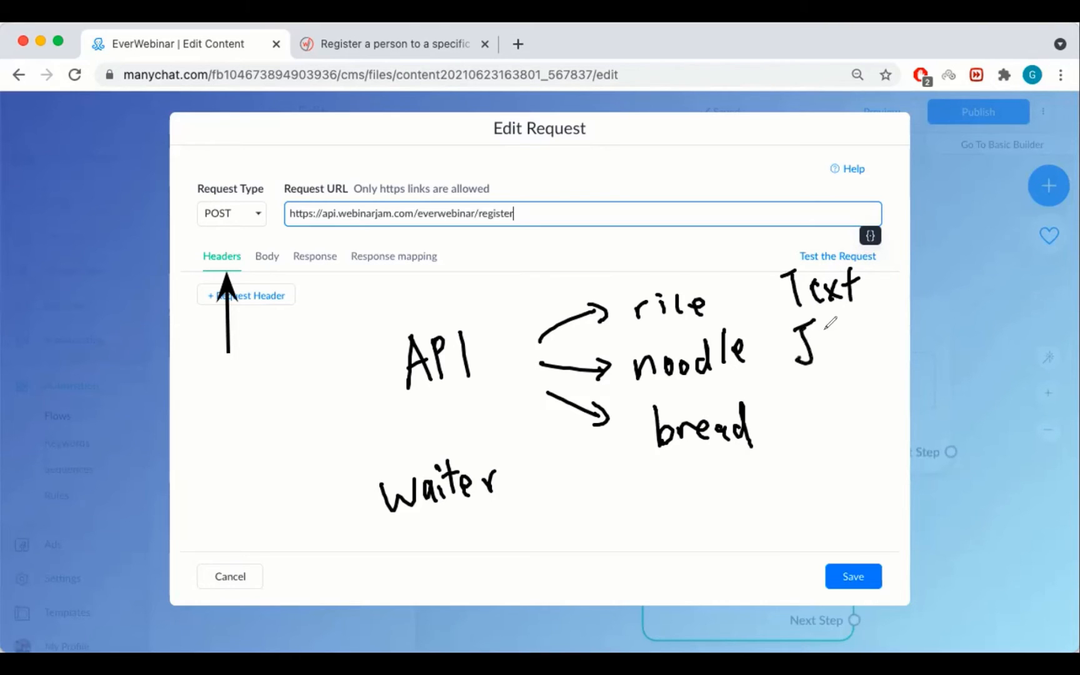
click(843, 337)
mouse_move(831, 324)
mouse_down()
mouse_move(799, 361)
mouse_move(842, 339)
mouse_up()
drag(861, 362, 884, 316)
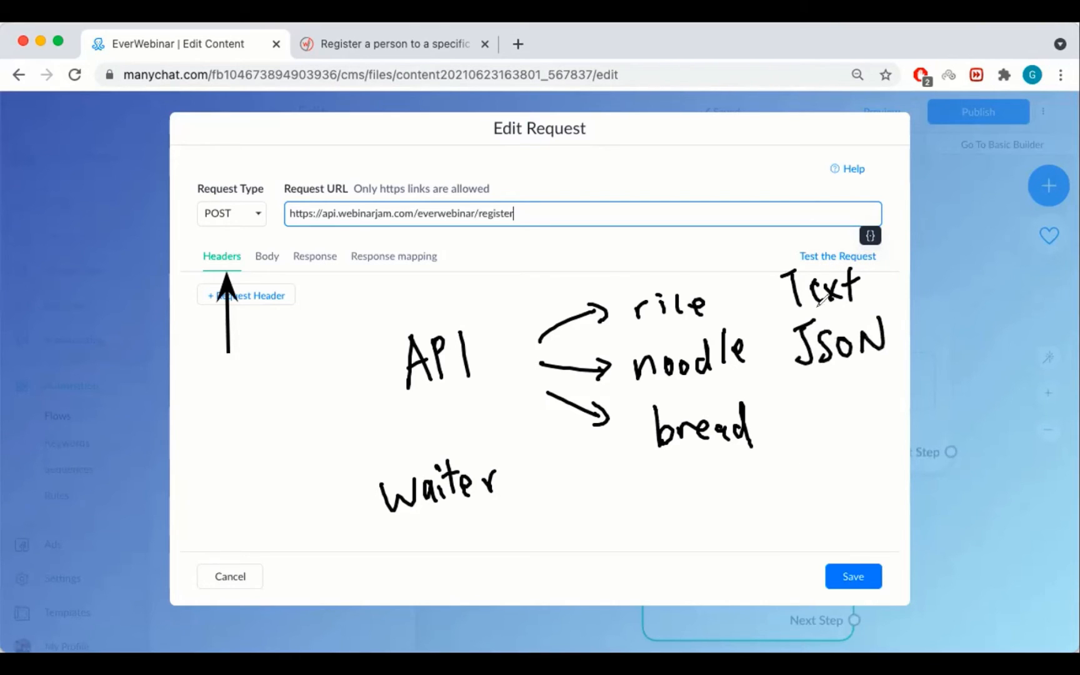
mouse_move(812, 409)
mouse_down()
mouse_move(805, 417)
mouse_move(892, 406)
mouse_up()
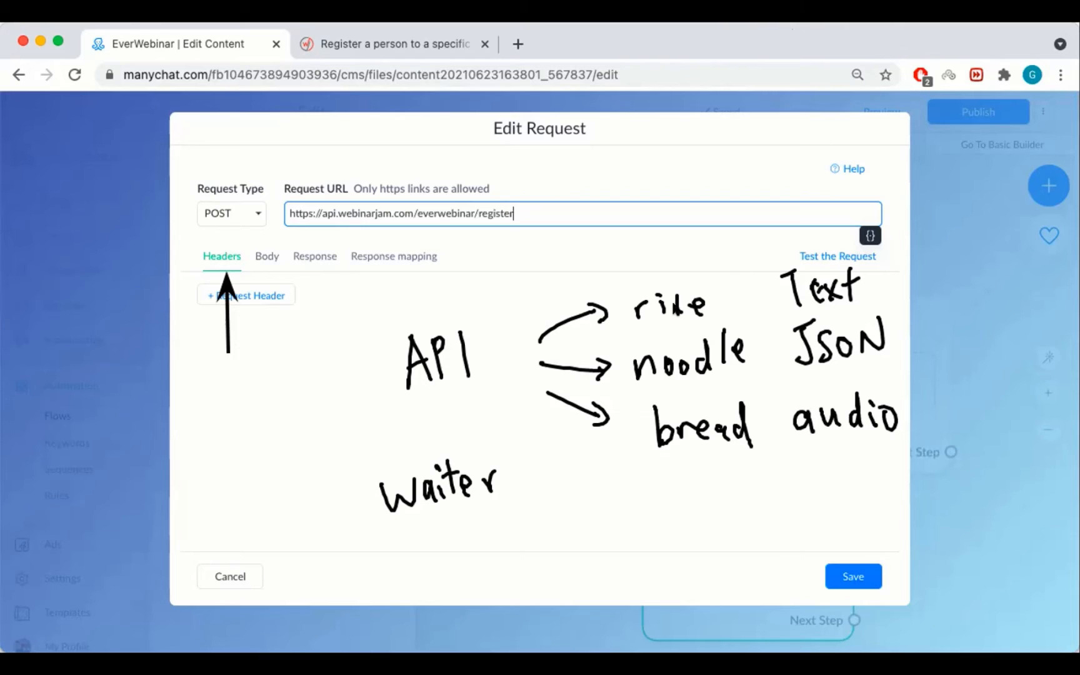
mouse_move(844, 243)
mouse_down()
mouse_move(773, 257)
mouse_move(862, 250)
mouse_up()
mouse_move(832, 313)
mouse_down()
mouse_move(894, 345)
mouse_move(854, 373)
mouse_move(865, 379)
mouse_up()
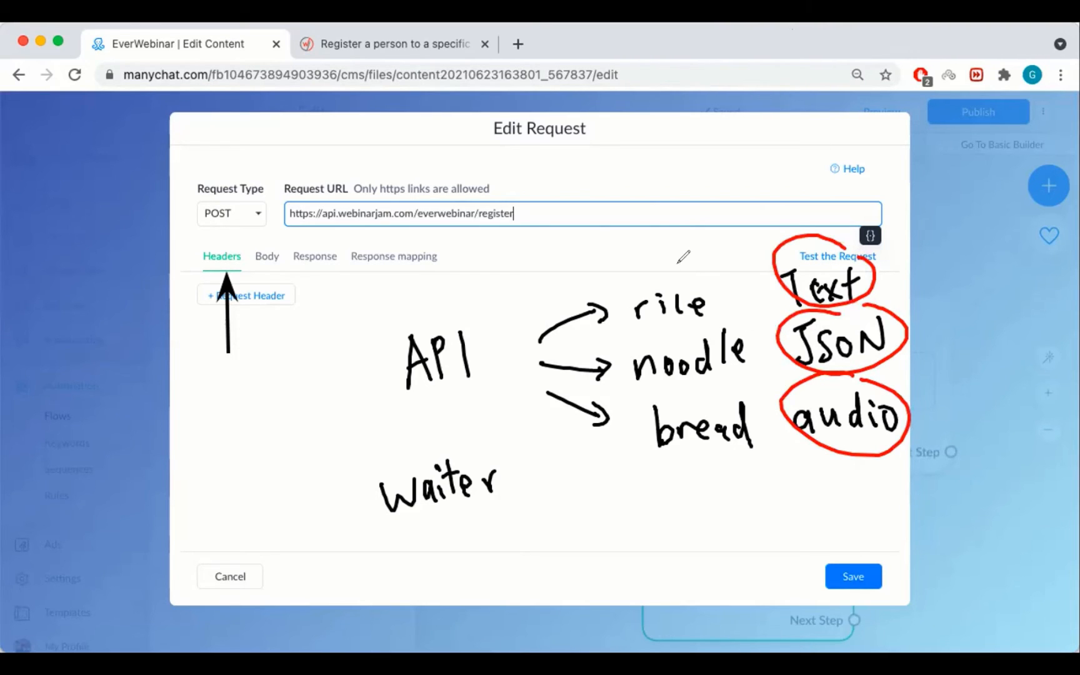
drag(678, 269, 718, 250)
drag(717, 319, 747, 305)
drag(722, 406, 748, 386)
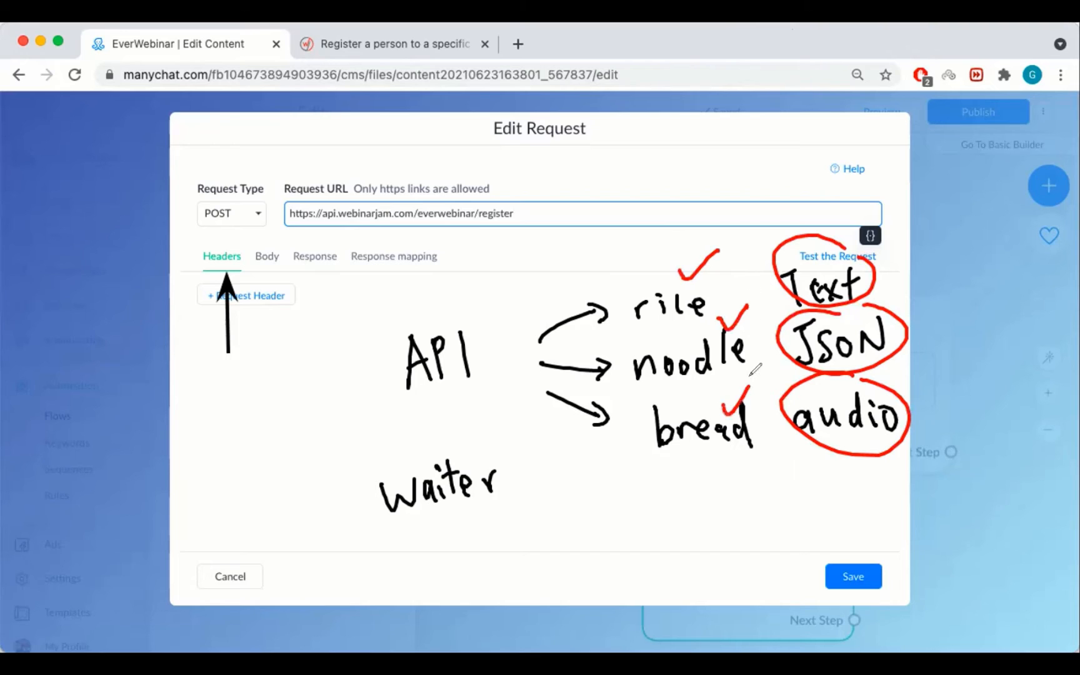
click(859, 53)
mouse_move(707, 250)
mouse_down()
mouse_move(652, 309)
mouse_move(715, 322)
mouse_move(685, 423)
mouse_move(685, 372)
mouse_up()
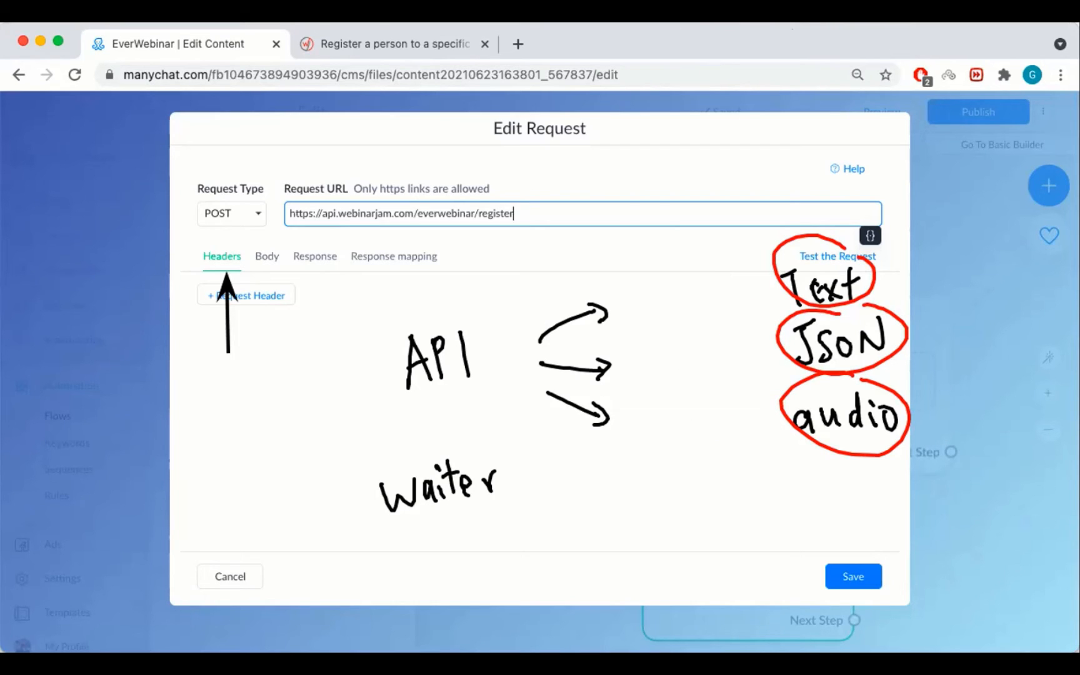
click(663, 53)
drag(300, 355, 323, 338)
drag(304, 353, 315, 386)
drag(312, 374, 334, 361)
drag(318, 387, 379, 336)
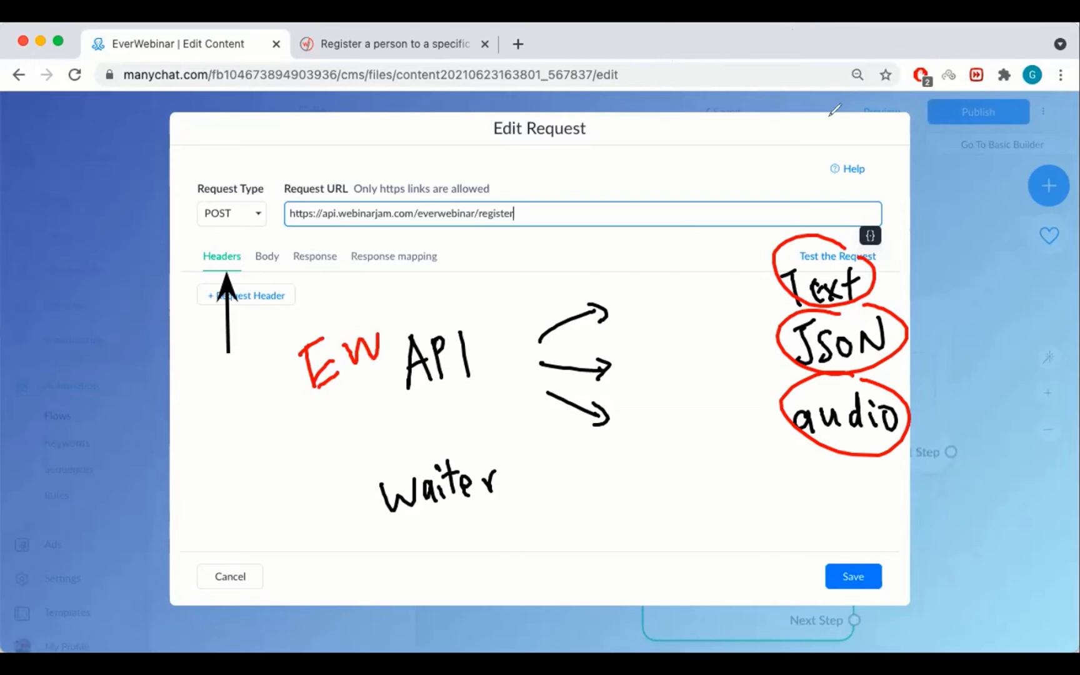
mouse_move(825, 262)
mouse_down()
mouse_move(783, 251)
mouse_move(825, 275)
mouse_up()
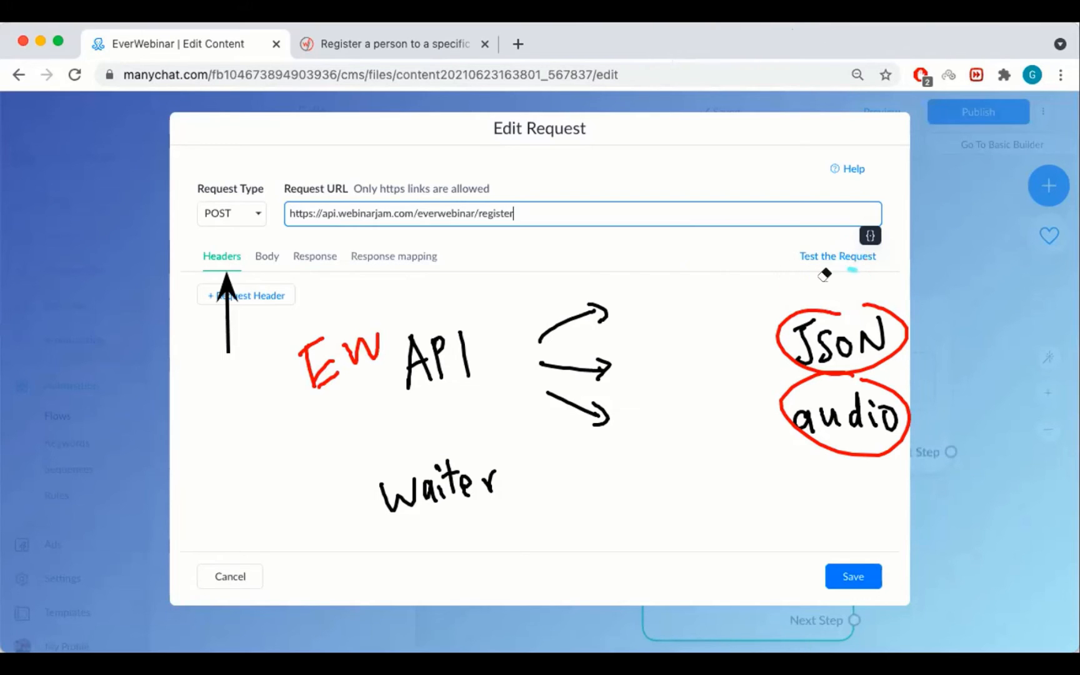
mouse_move(620, 407)
mouse_down()
mouse_move(863, 403)
mouse_move(606, 305)
mouse_move(550, 325)
mouse_up()
mouse_move(444, 505)
mouse_down()
mouse_move(482, 493)
mouse_move(416, 462)
mouse_up()
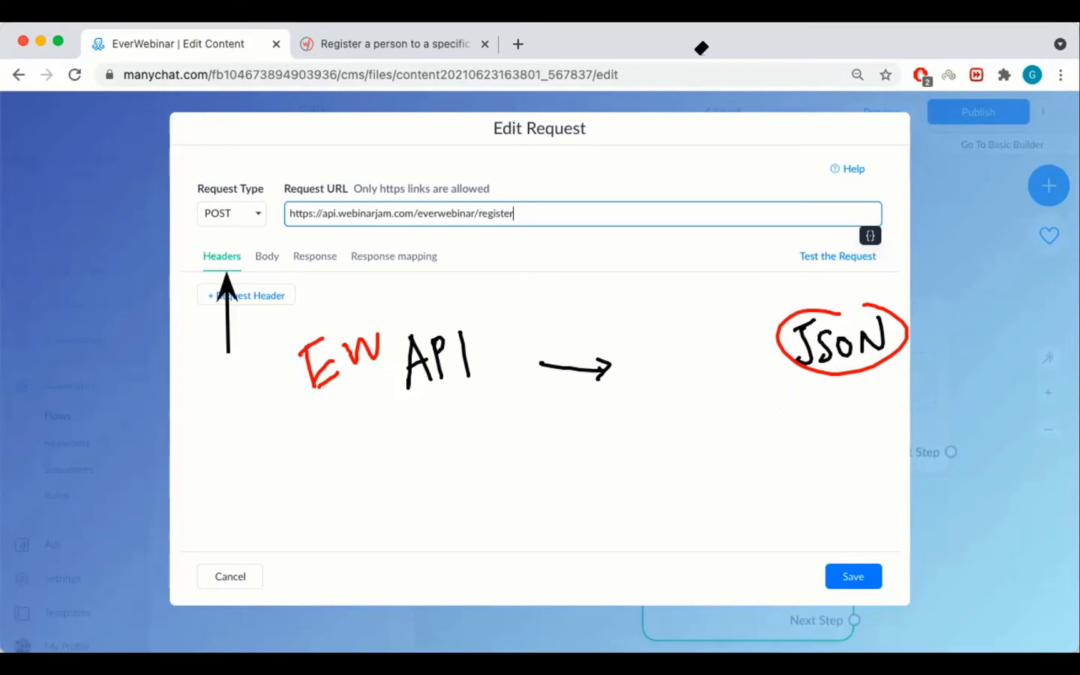
mouse_move(650, 436)
mouse_down()
mouse_move(672, 394)
mouse_move(688, 404)
mouse_move(771, 390)
mouse_move(831, 409)
mouse_up()
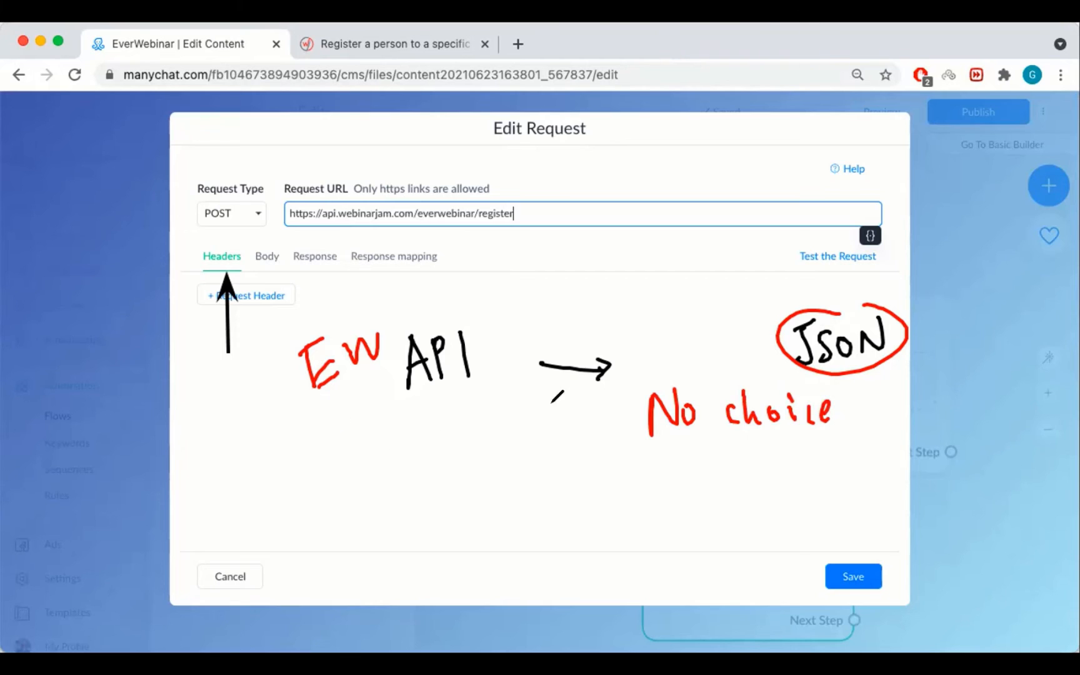
mouse_move(546, 343)
mouse_down()
mouse_move(599, 329)
mouse_move(597, 344)
mouse_up()
mouse_move(557, 408)
mouse_down()
mouse_move(581, 420)
mouse_move(572, 426)
mouse_up()
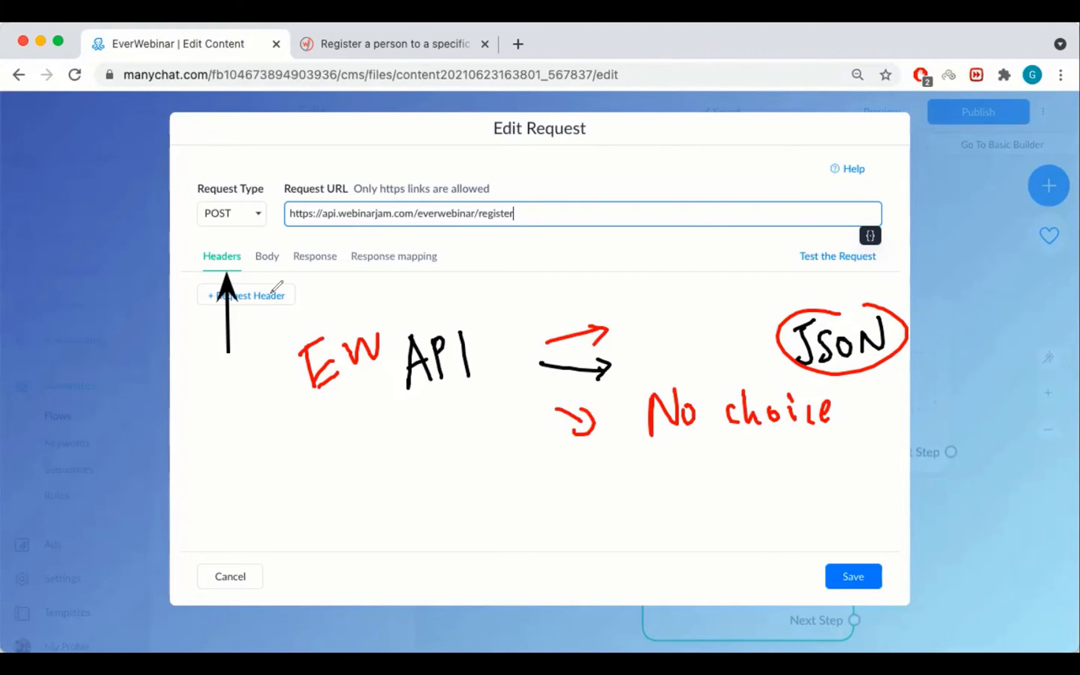
click(864, 29)
mouse_move(341, 350)
mouse_down()
mouse_move(328, 374)
mouse_move(599, 375)
mouse_move(625, 406)
mouse_move(803, 379)
mouse_move(860, 319)
mouse_move(657, 360)
mouse_up()
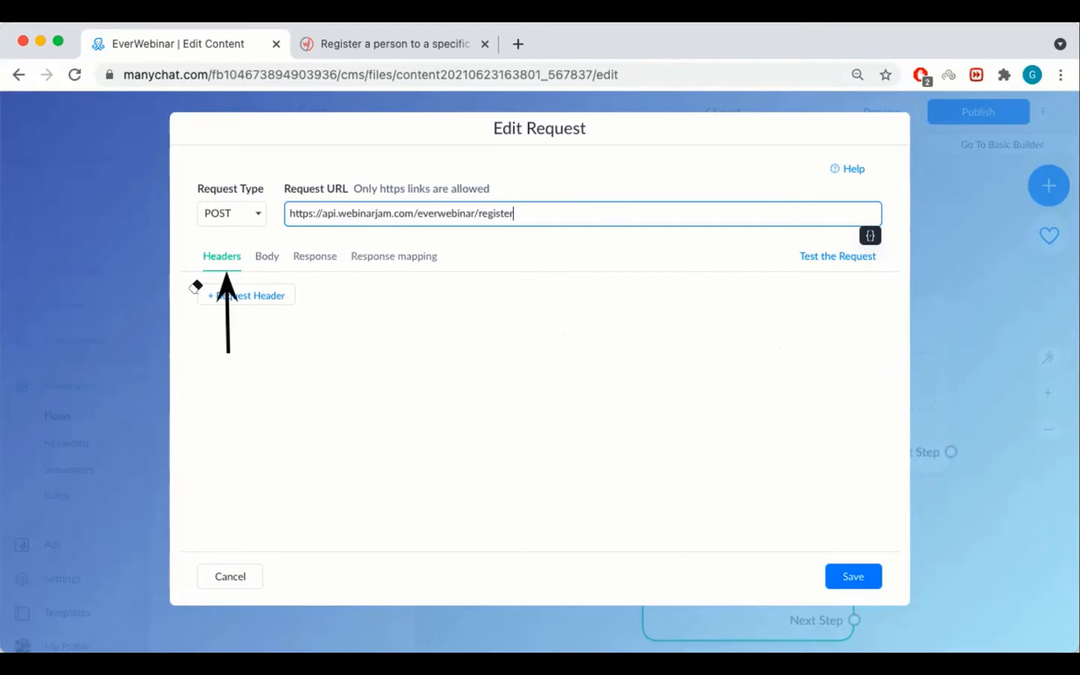
mouse_move(195, 282)
mouse_down()
mouse_move(240, 286)
mouse_move(262, 250)
mouse_up()
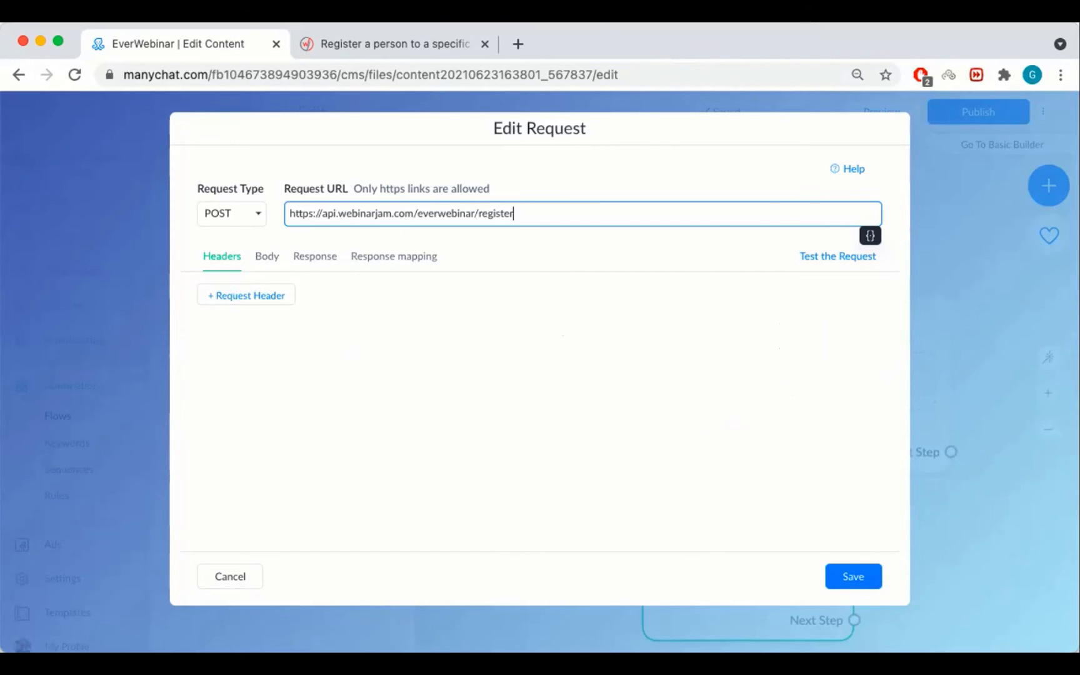
Show the empty Body editor and preview, sketching '{ JSON code }' over them.
click(270, 256)
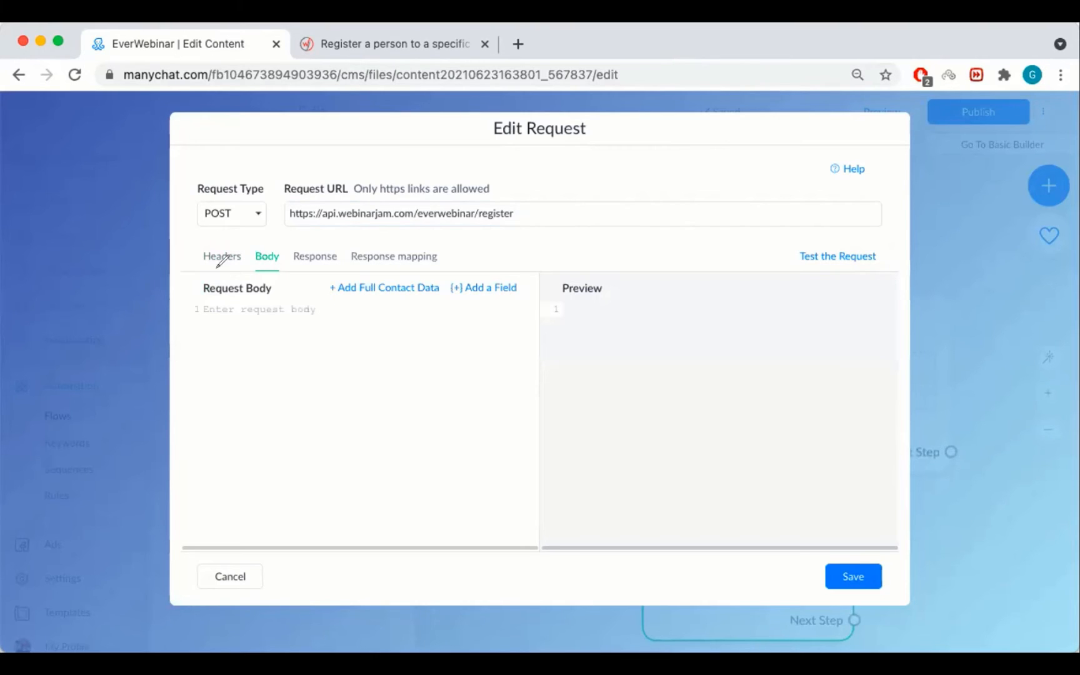
drag(234, 236, 249, 237)
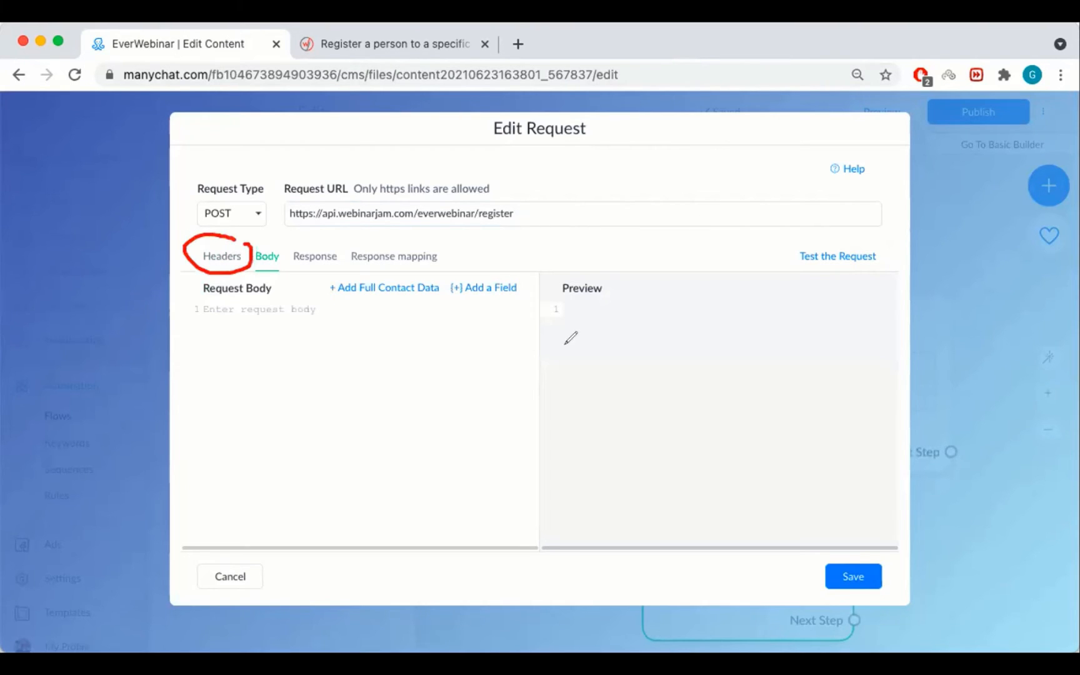
drag(306, 384, 429, 364)
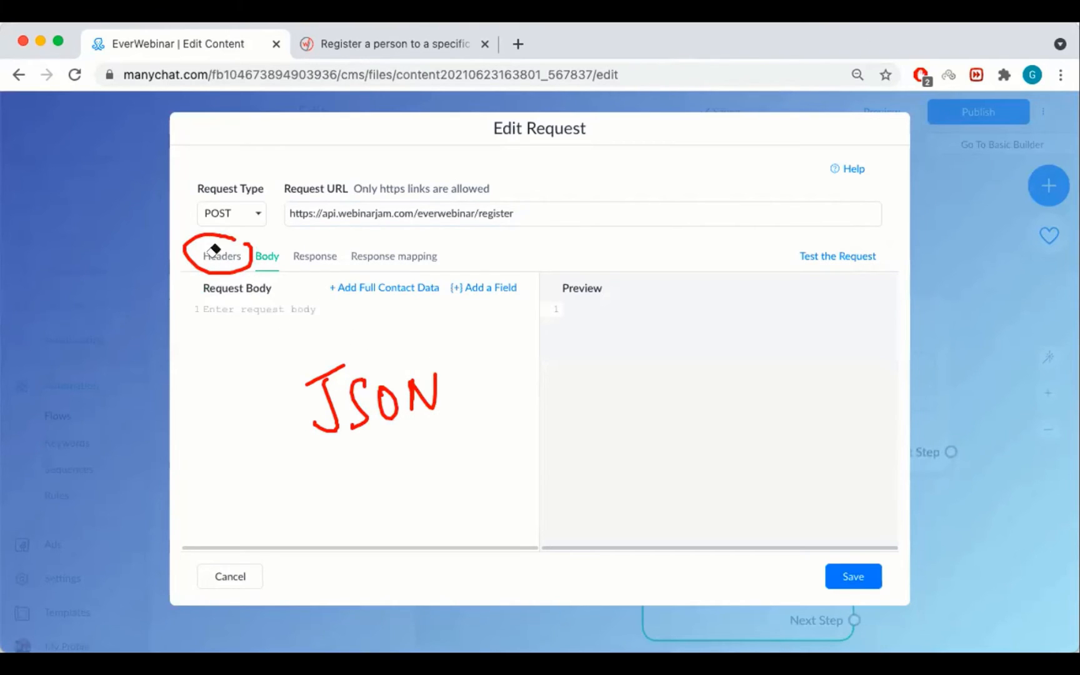
click(237, 237)
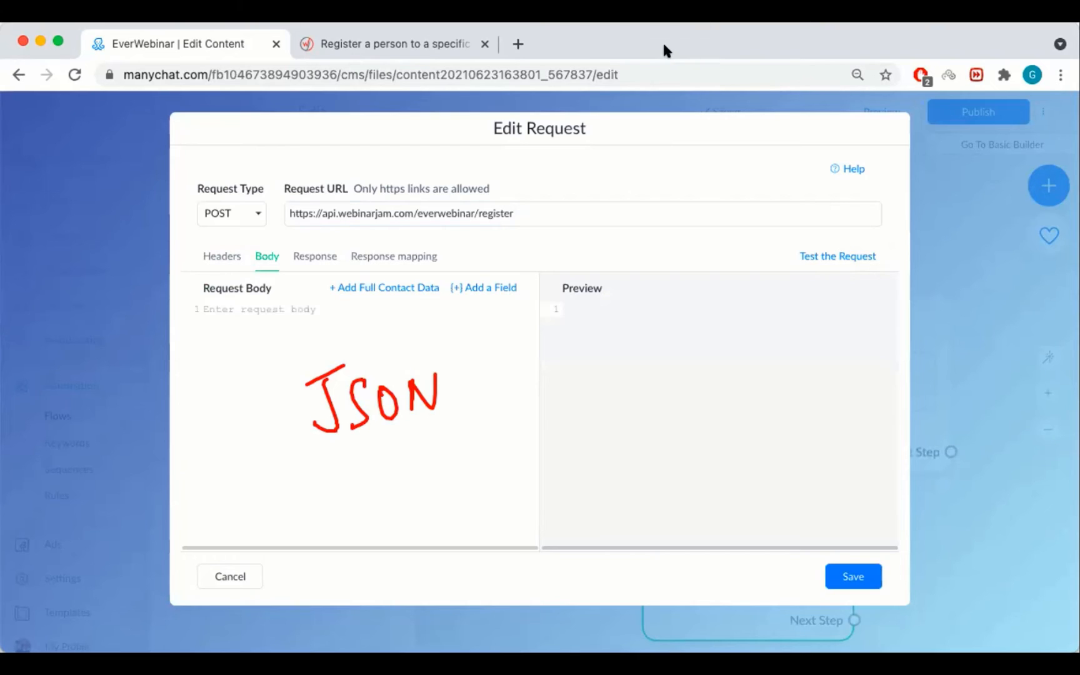
drag(215, 325, 210, 369)
mouse_move(210, 500)
mouse_down()
mouse_move(227, 517)
mouse_move(213, 540)
mouse_up()
mouse_move(491, 378)
mouse_down()
mouse_move(479, 393)
mouse_move(512, 388)
mouse_move(535, 400)
mouse_up()
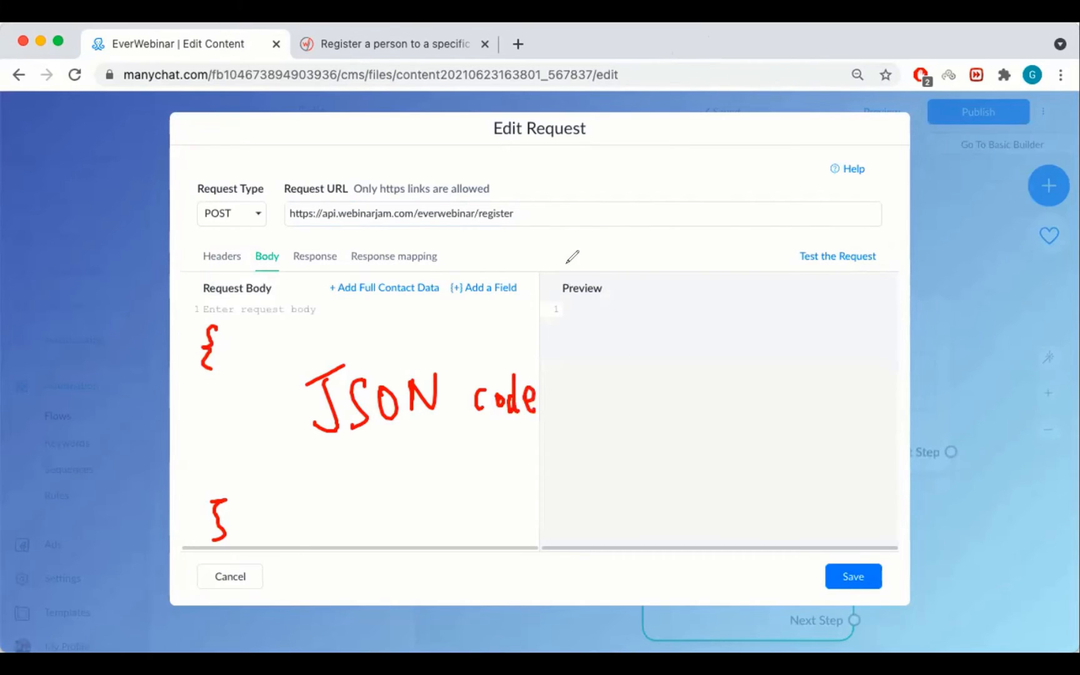
mouse_move(605, 273)
mouse_down()
mouse_move(621, 286)
mouse_move(609, 289)
mouse_move(673, 304)
mouse_move(658, 342)
mouse_move(689, 314)
mouse_move(785, 316)
mouse_move(797, 332)
mouse_up()
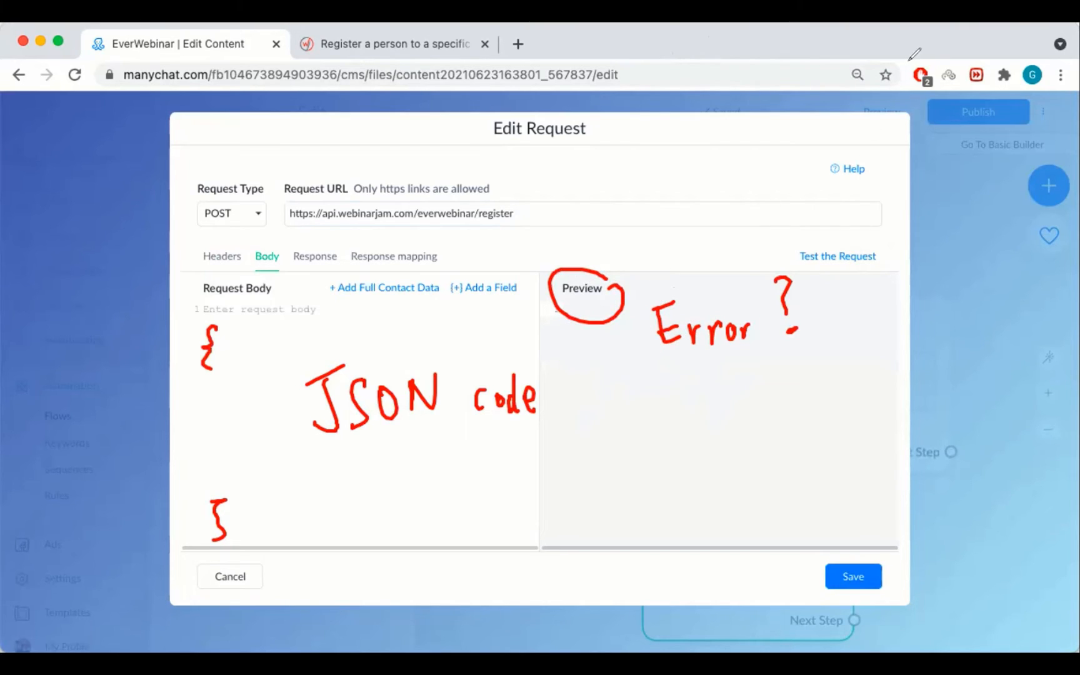
click(856, 41)
mouse_move(591, 294)
mouse_down()
mouse_move(671, 334)
mouse_move(657, 290)
mouse_move(715, 301)
mouse_up()
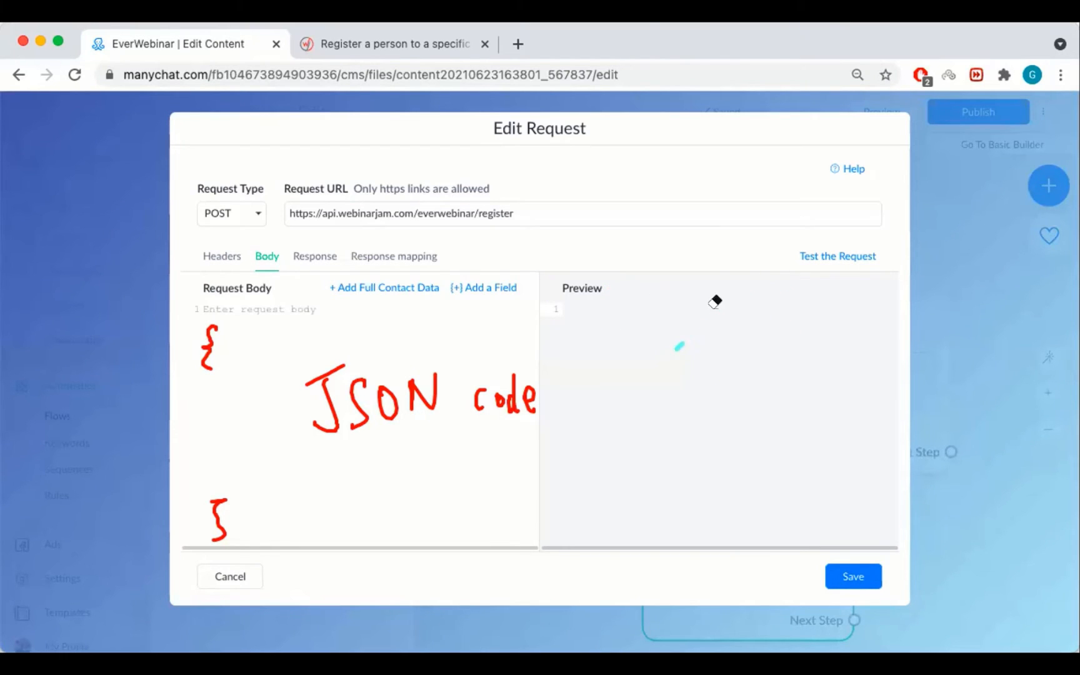
click(680, 42)
mouse_move(843, 242)
mouse_down()
mouse_move(792, 247)
mouse_move(889, 253)
mouse_move(822, 241)
mouse_up()
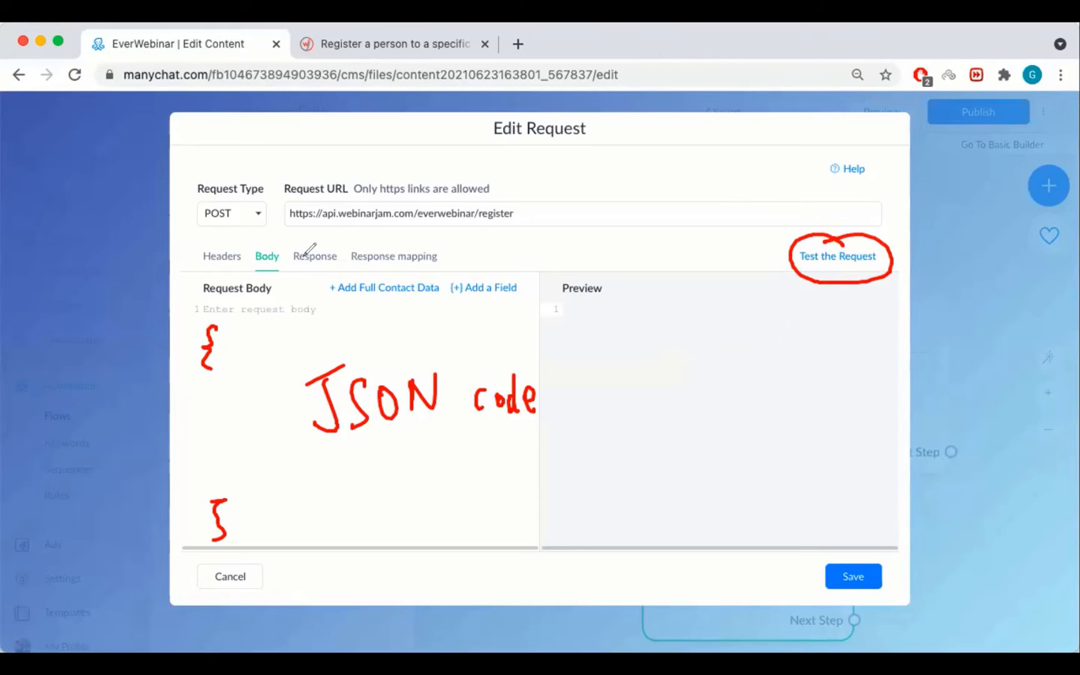
mouse_move(291, 241)
mouse_down()
mouse_move(290, 257)
mouse_move(341, 278)
mouse_move(304, 242)
mouse_up()
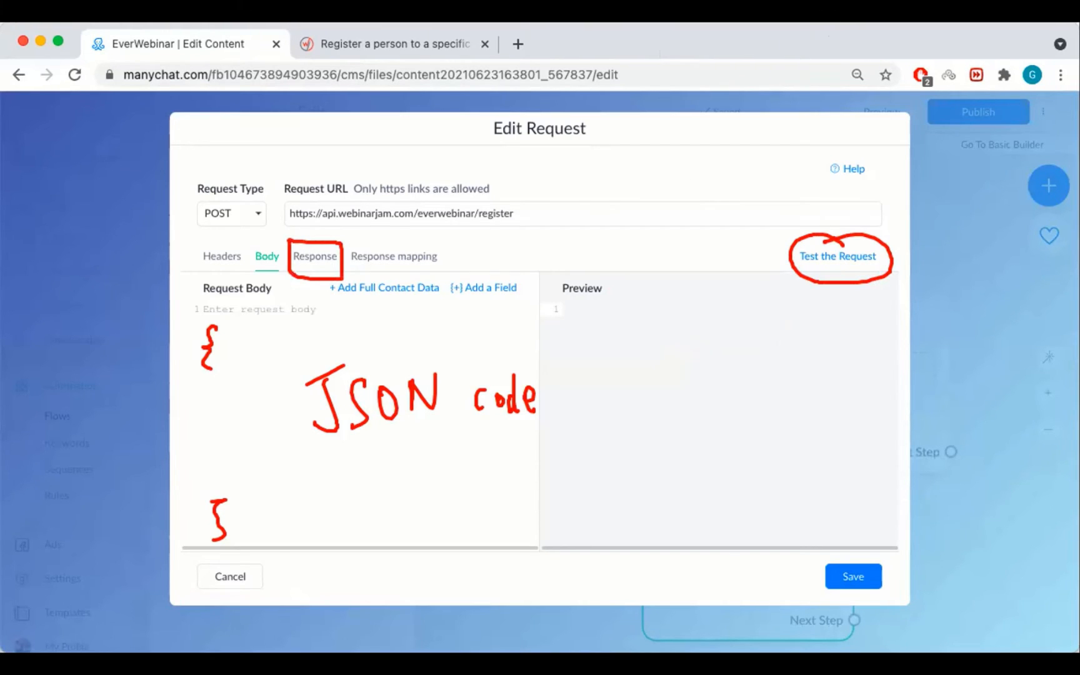
mouse_move(210, 324)
mouse_down()
mouse_move(270, 477)
mouse_move(339, 371)
mouse_move(547, 395)
mouse_up()
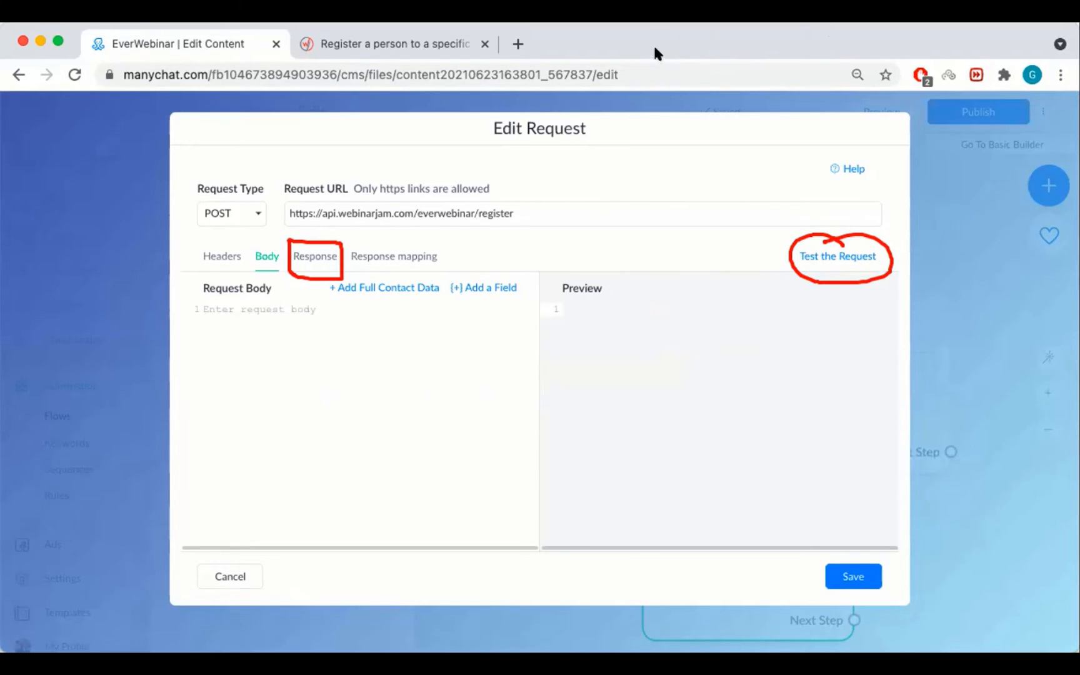
mouse_move(314, 350)
mouse_down()
mouse_move(323, 289)
mouse_move(344, 314)
mouse_up()
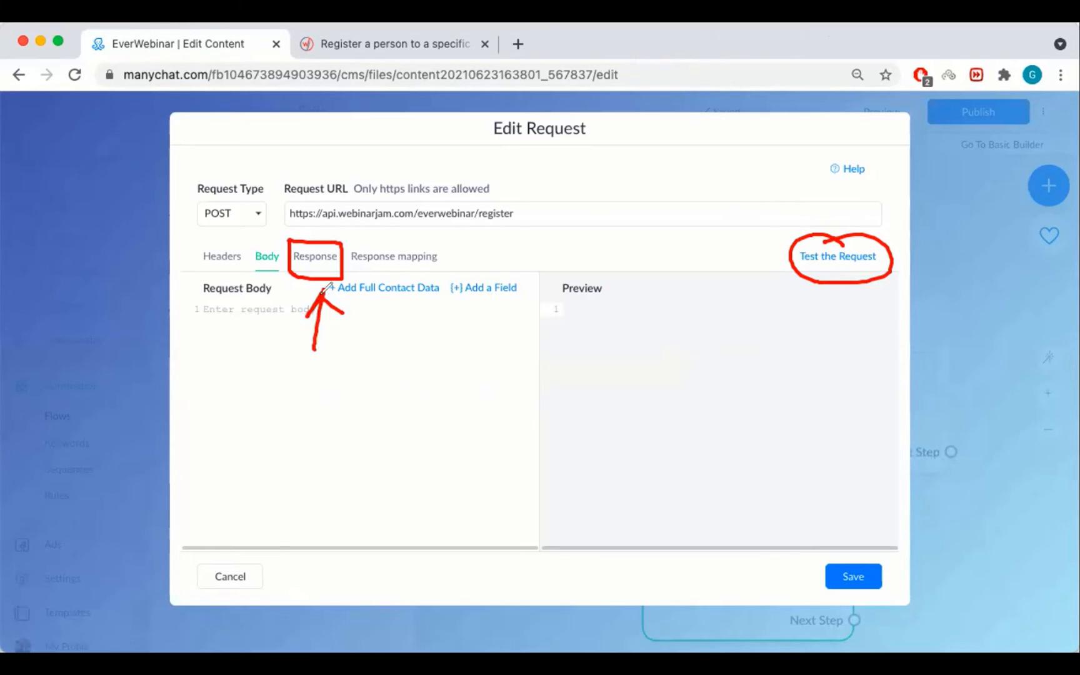
mouse_move(277, 381)
mouse_down()
mouse_move(259, 418)
mouse_move(329, 418)
mouse_up()
mouse_move(361, 397)
mouse_down()
mouse_move(352, 416)
mouse_move(383, 414)
mouse_up()
drag(418, 388, 403, 410)
mouse_move(456, 362)
mouse_down()
mouse_move(429, 418)
mouse_move(463, 415)
mouse_up()
mouse_move(479, 351)
mouse_down()
mouse_move(476, 415)
mouse_move(493, 411)
mouse_up()
drag(499, 375, 509, 430)
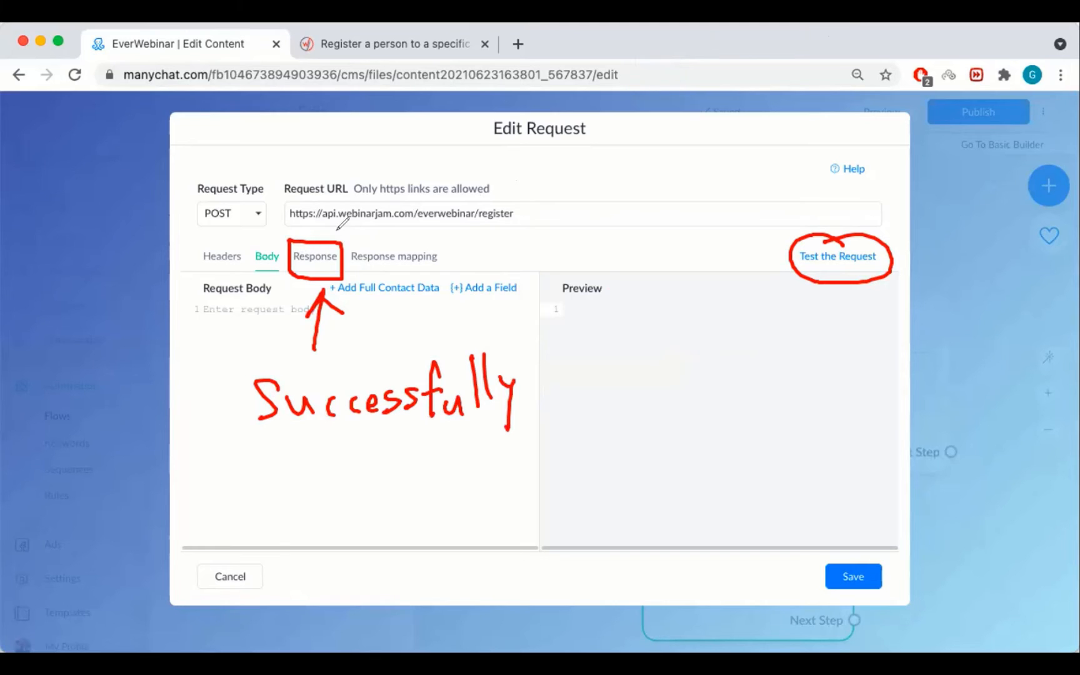
mouse_move(347, 236)
mouse_down()
mouse_move(348, 273)
mouse_move(406, 276)
mouse_move(440, 246)
mouse_move(349, 237)
mouse_move(328, 296)
mouse_move(328, 366)
mouse_move(369, 380)
mouse_move(509, 385)
mouse_move(834, 238)
mouse_up()
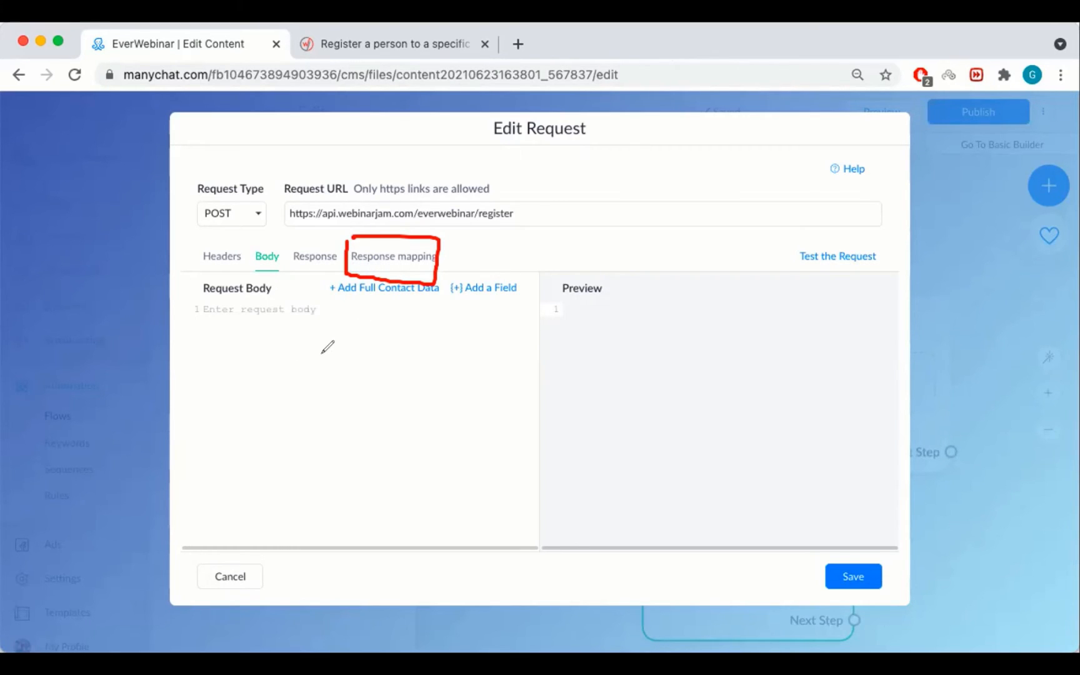
mouse_move(310, 395)
mouse_down()
mouse_move(314, 359)
mouse_move(362, 381)
mouse_move(393, 362)
mouse_move(412, 375)
mouse_up()
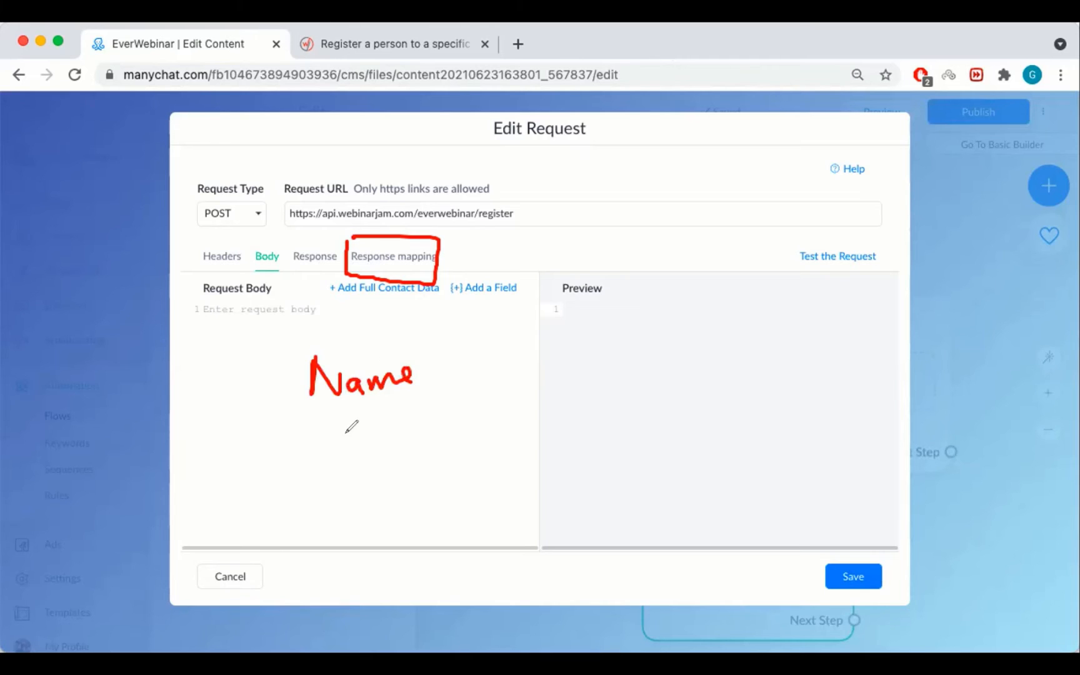
mouse_move(326, 429)
mouse_down()
mouse_move(348, 423)
mouse_move(443, 445)
mouse_up()
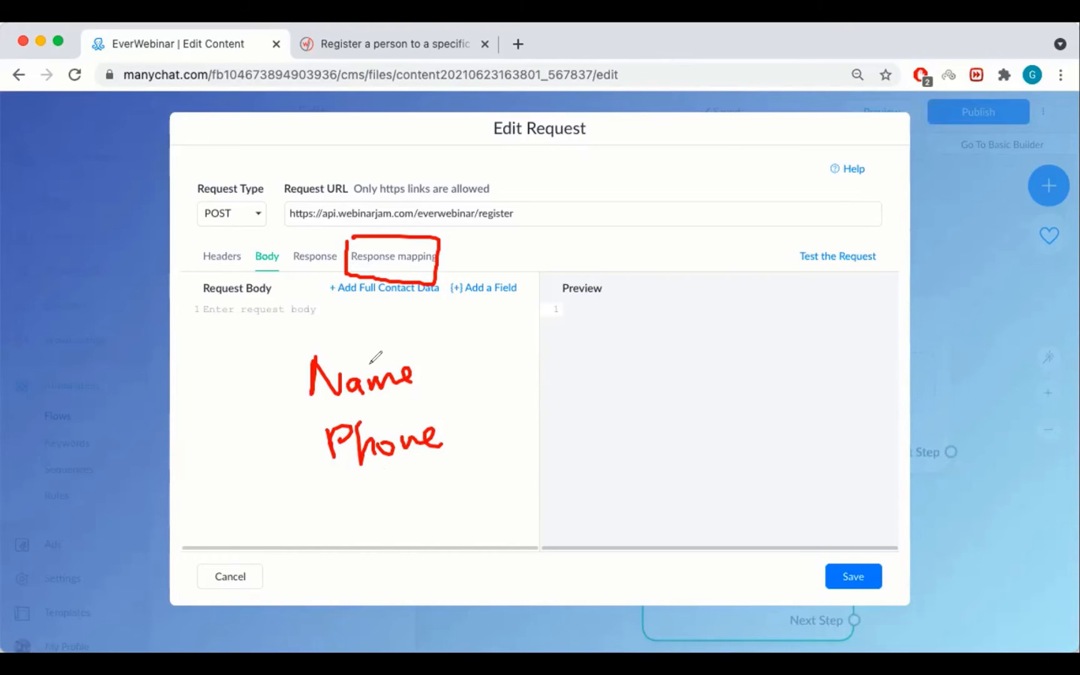
mouse_move(331, 490)
mouse_down()
mouse_move(357, 506)
mouse_move(390, 506)
mouse_move(467, 483)
mouse_move(497, 509)
mouse_up()
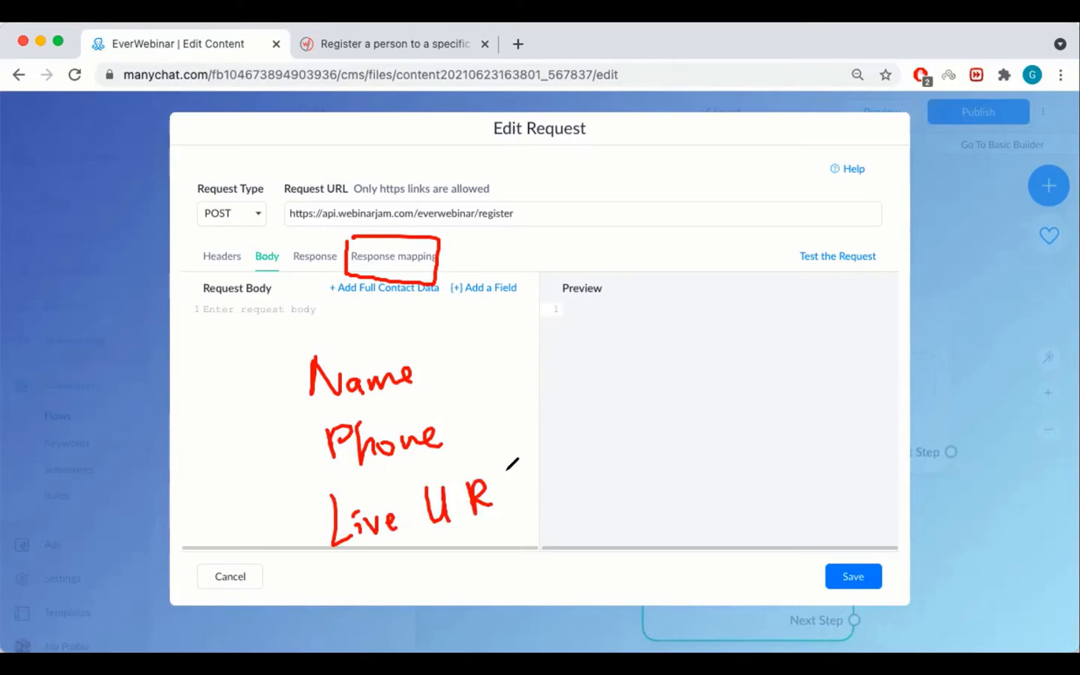
drag(513, 459, 547, 511)
mouse_move(228, 365)
mouse_down()
mouse_move(226, 405)
mouse_move(270, 445)
mouse_move(273, 502)
mouse_move(256, 537)
mouse_move(305, 473)
mouse_up()
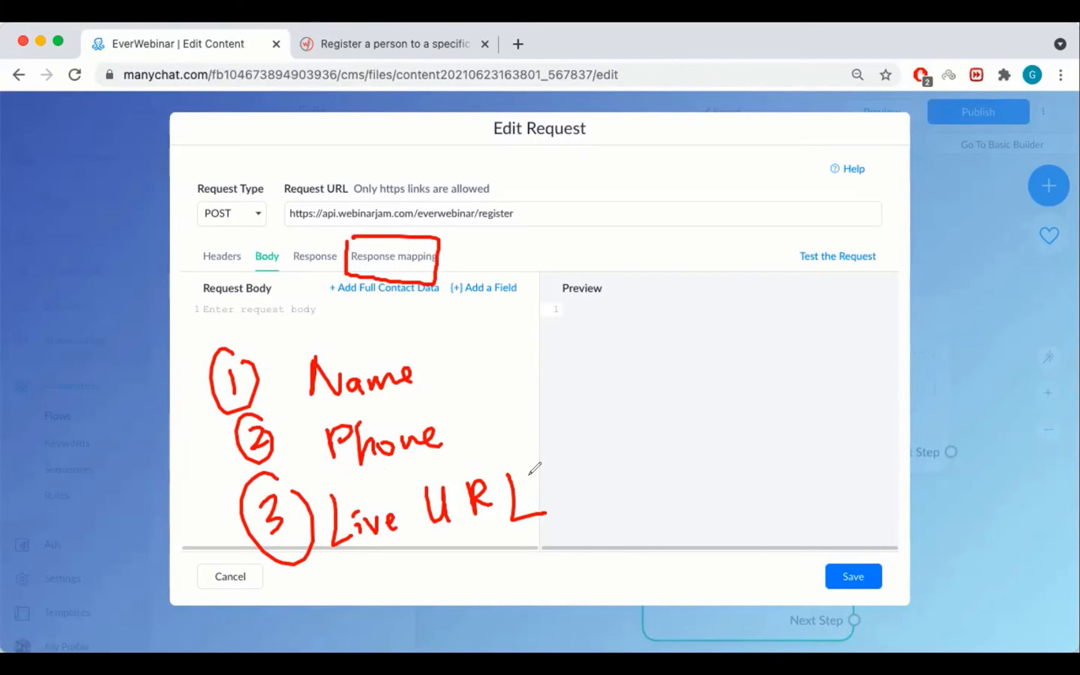
mouse_move(528, 474)
mouse_down()
mouse_move(557, 403)
mouse_move(566, 430)
mouse_move(617, 391)
mouse_move(679, 373)
mouse_move(704, 381)
mouse_move(735, 371)
mouse_move(740, 393)
mouse_up()
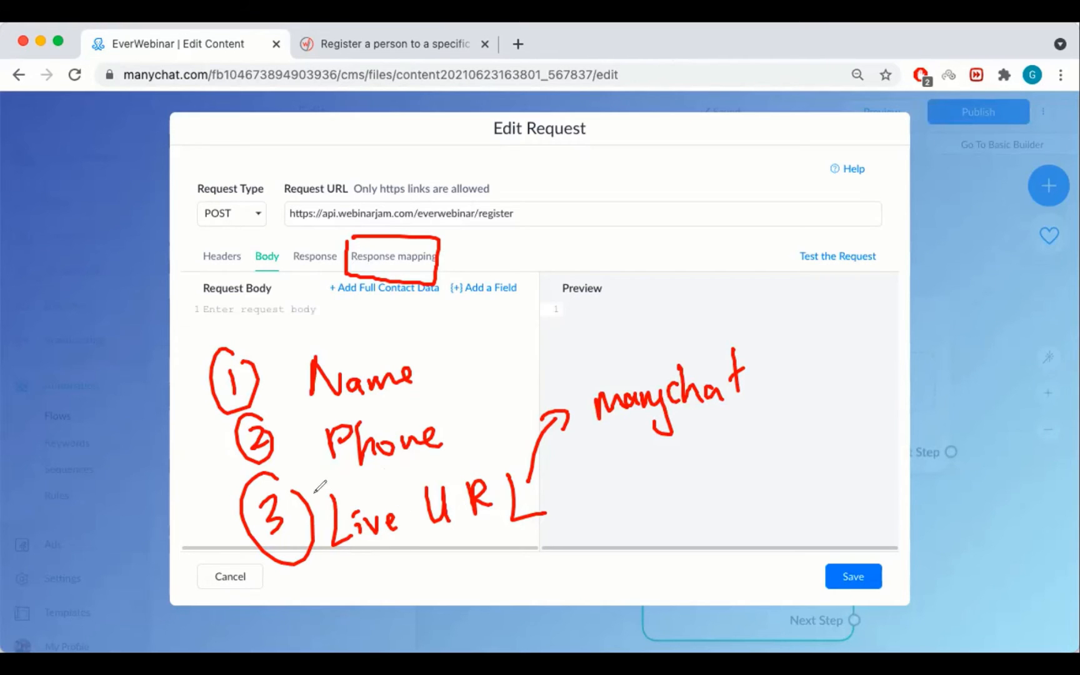
mouse_move(374, 565)
mouse_down()
mouse_move(412, 597)
mouse_move(454, 566)
mouse_up()
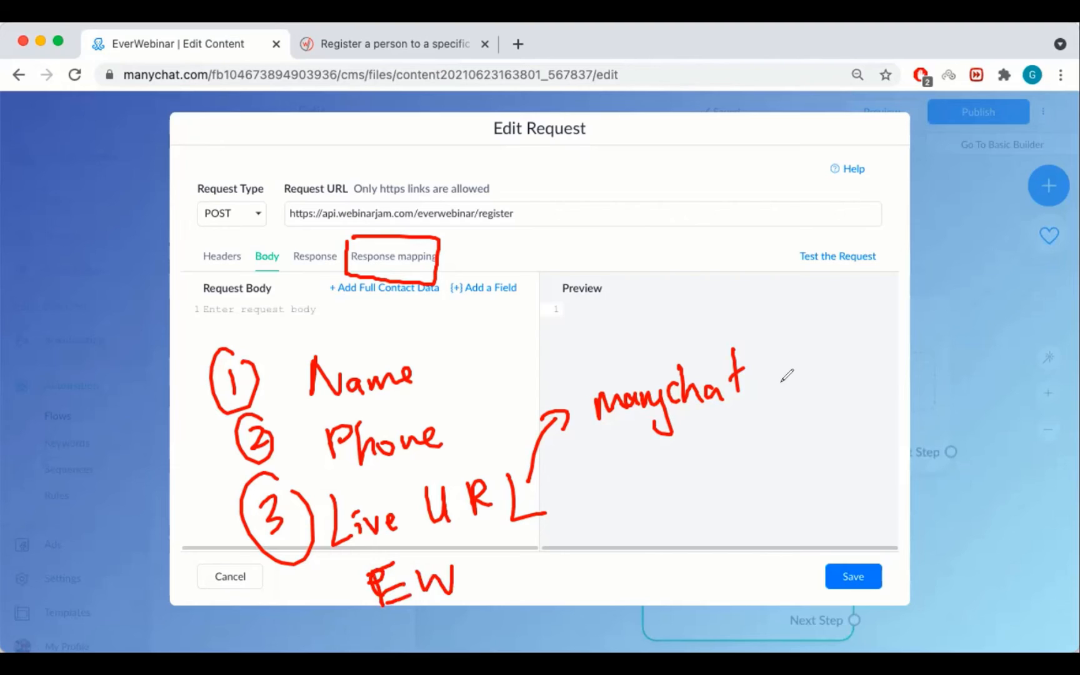
mouse_move(766, 376)
mouse_down()
mouse_move(830, 375)
mouse_move(817, 396)
mouse_up()
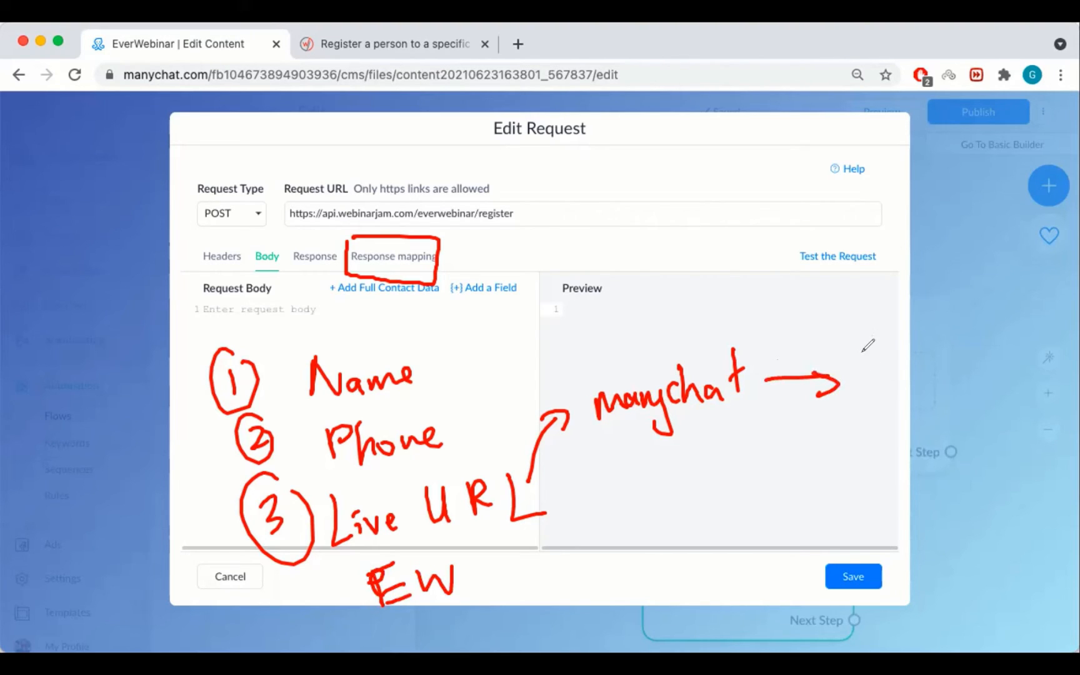
mouse_move(866, 354)
mouse_down()
mouse_move(869, 382)
mouse_move(894, 350)
mouse_move(1004, 356)
mouse_up()
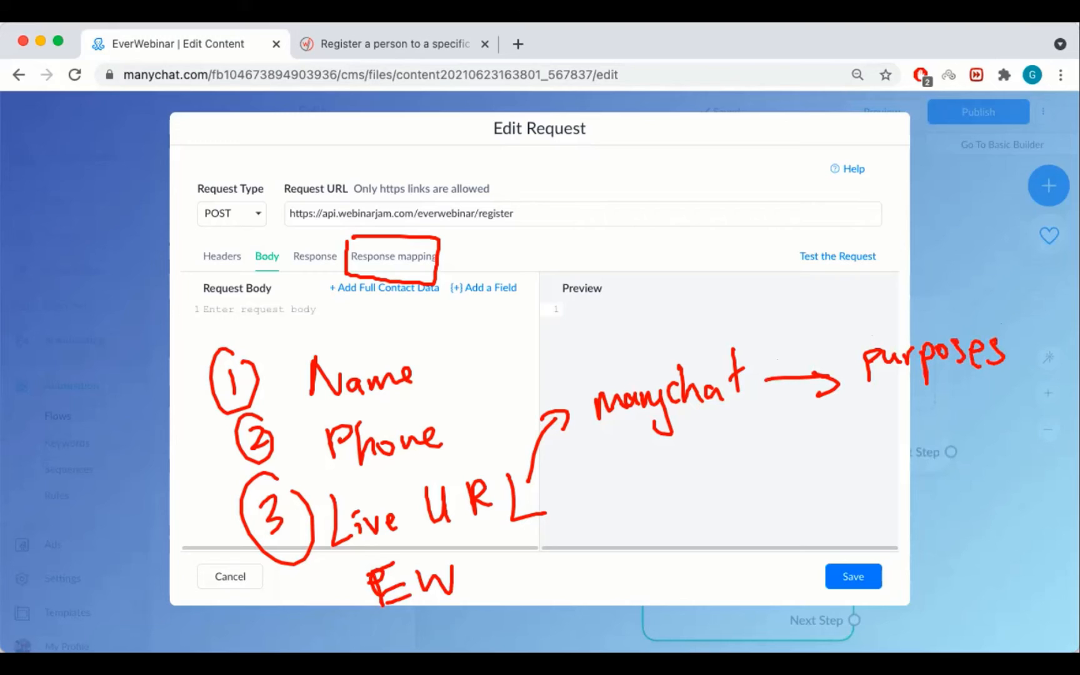
click(934, 67)
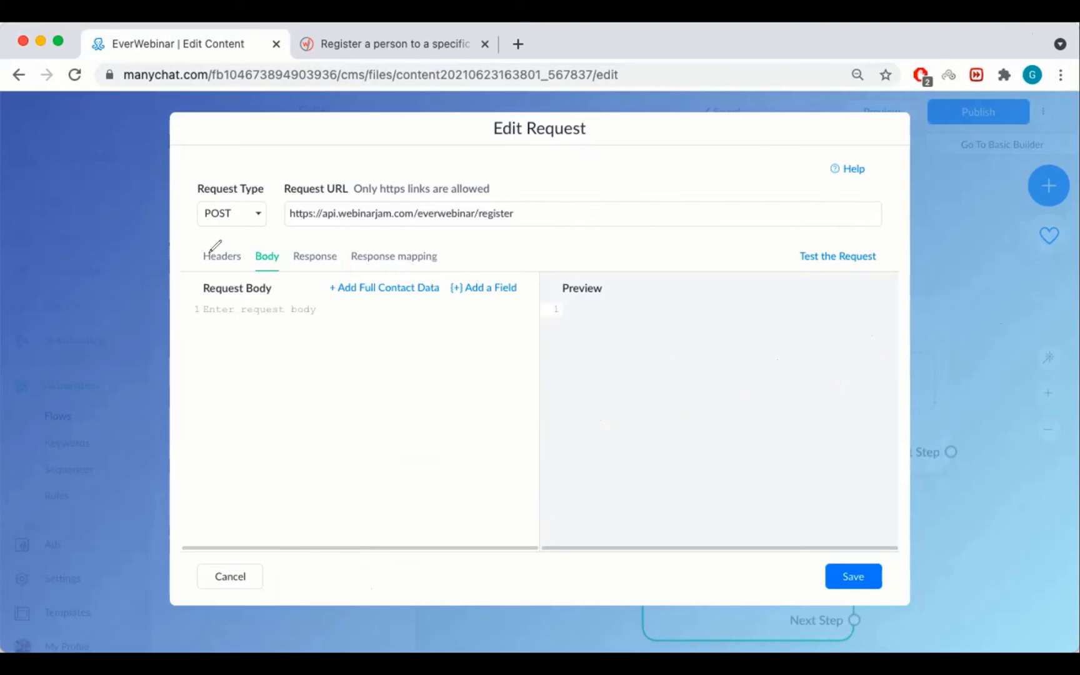
drag(214, 332, 218, 273)
mouse_move(207, 286)
mouse_down()
mouse_move(219, 272)
mouse_move(235, 289)
mouse_up()
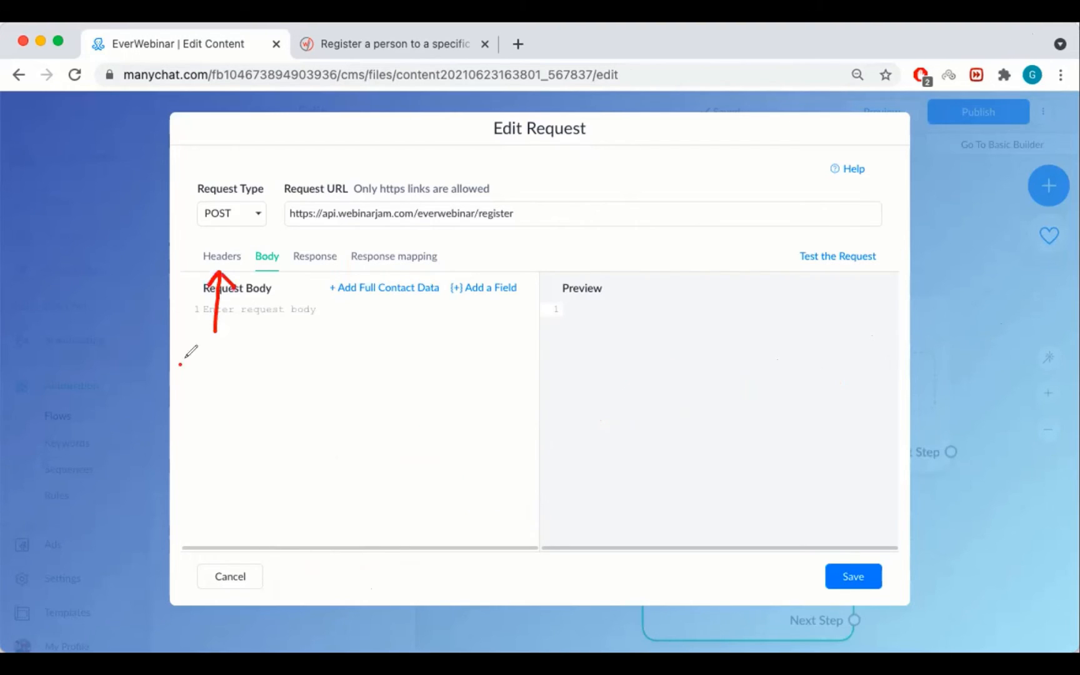
mouse_move(185, 362)
mouse_down()
mouse_move(219, 363)
mouse_move(229, 384)
mouse_up()
drag(229, 342, 245, 350)
mouse_move(245, 338)
mouse_down()
mouse_move(260, 349)
mouse_move(251, 395)
mouse_up()
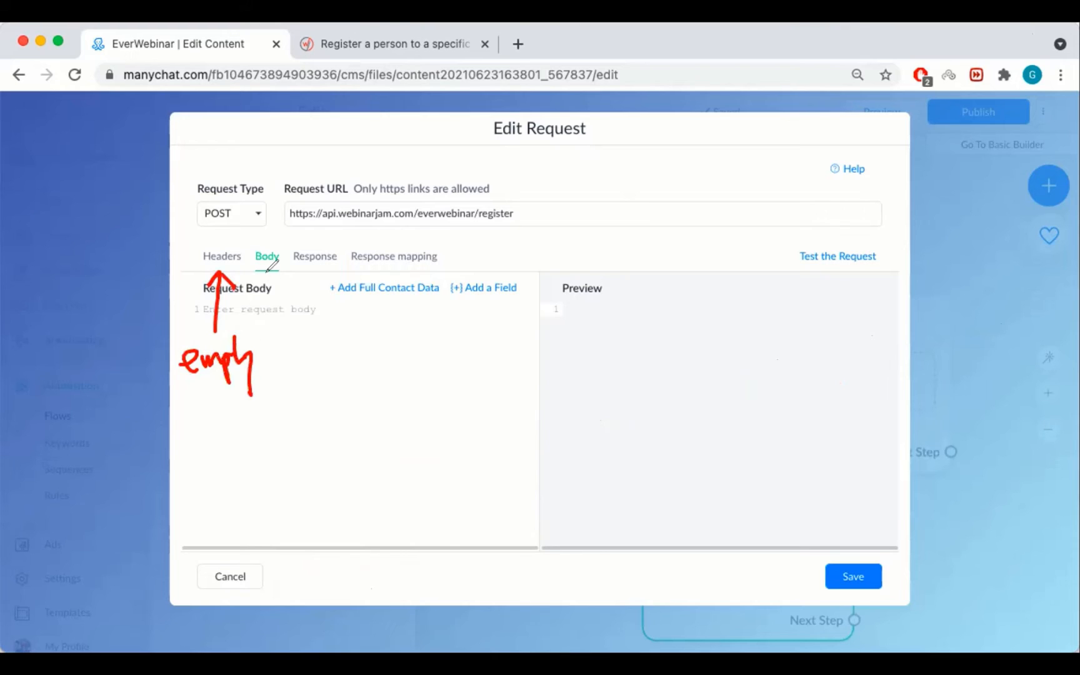
drag(269, 331, 269, 275)
mouse_move(269, 275)
mouse_down()
mouse_move(284, 292)
mouse_move(320, 273)
mouse_up()
drag(321, 273, 340, 280)
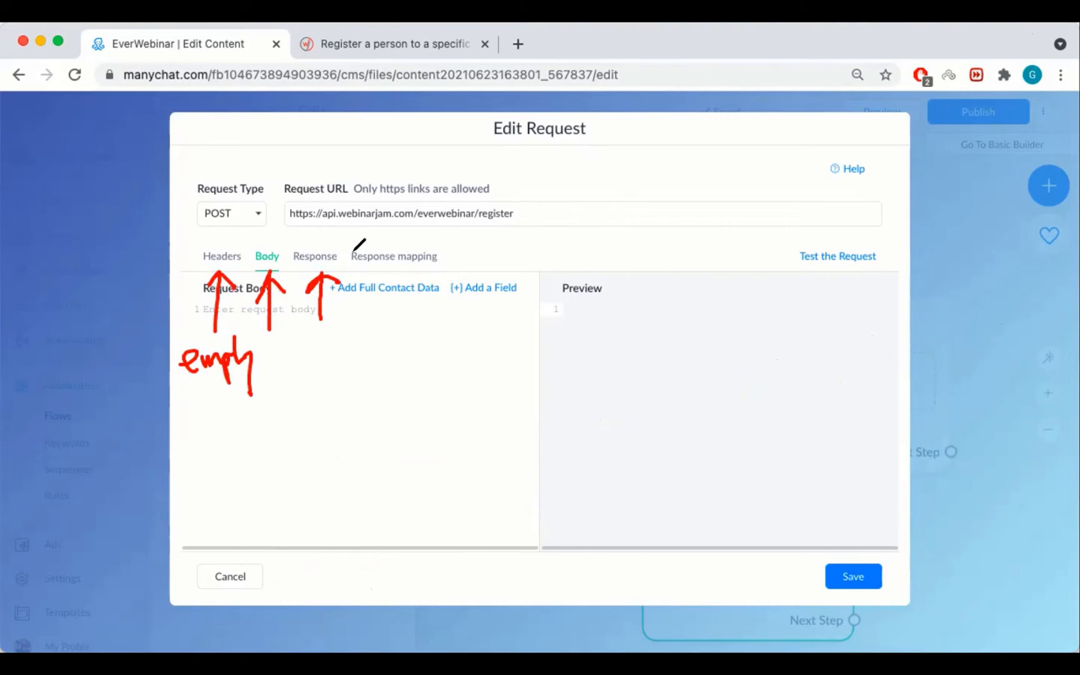
drag(383, 320, 389, 274)
drag(375, 286, 389, 274)
drag(389, 274, 403, 283)
click(1031, 35)
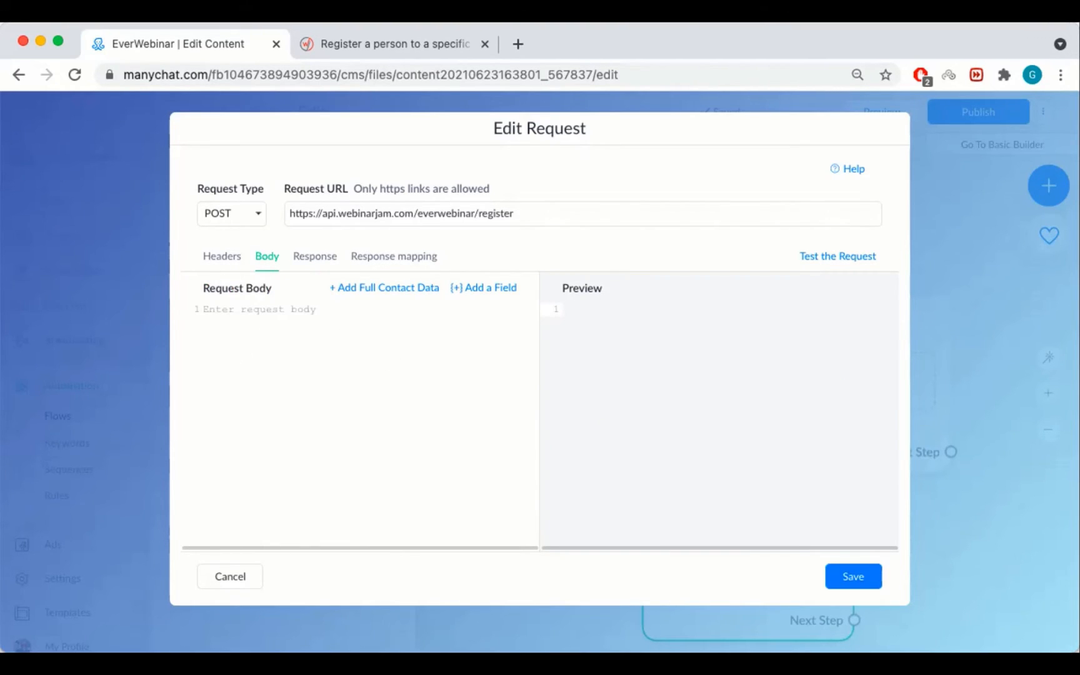
Type practice JSON pairs title:date, title2:data2 and title3:data inside braces in the body.
click(250, 314)
text({)
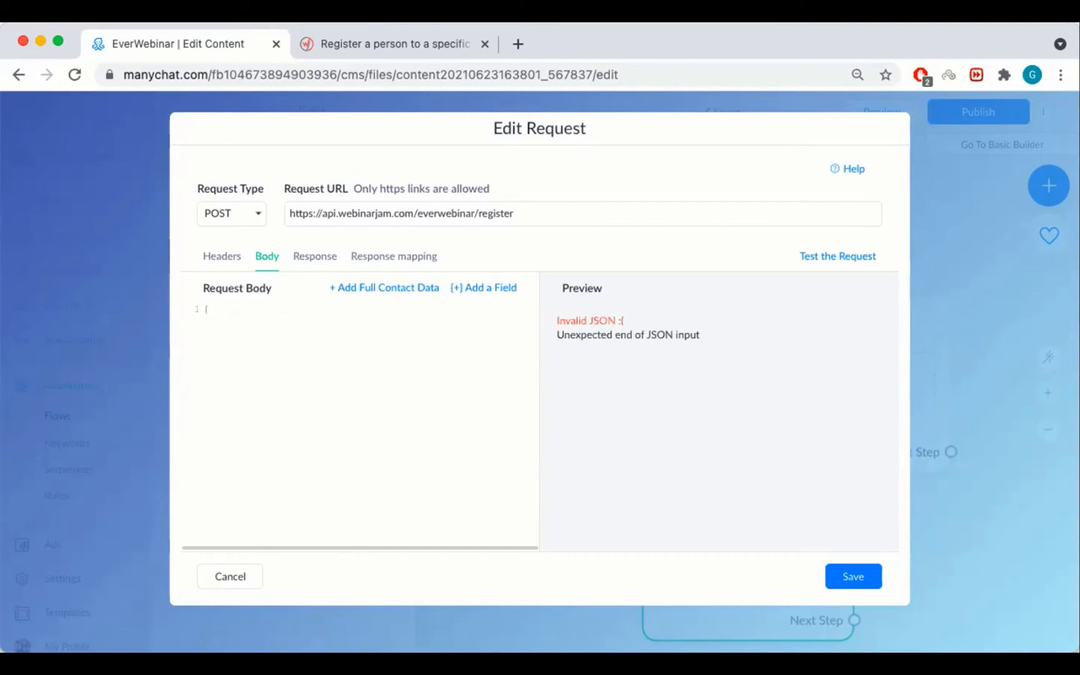
key(Return)
text(})
key(Up)
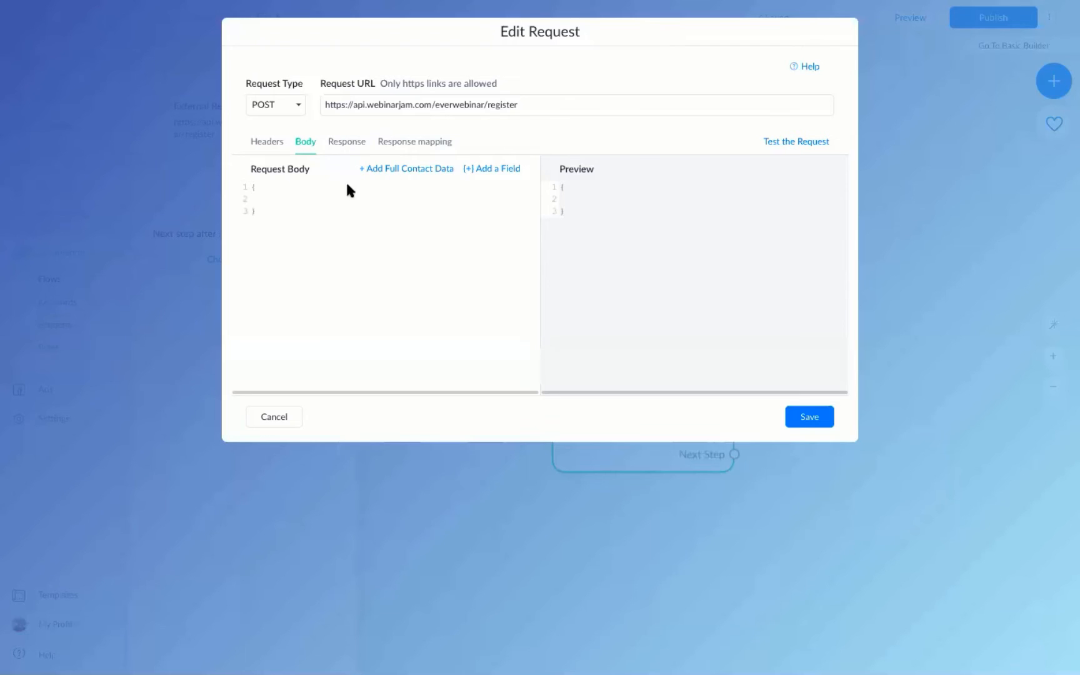
click(300, 201)
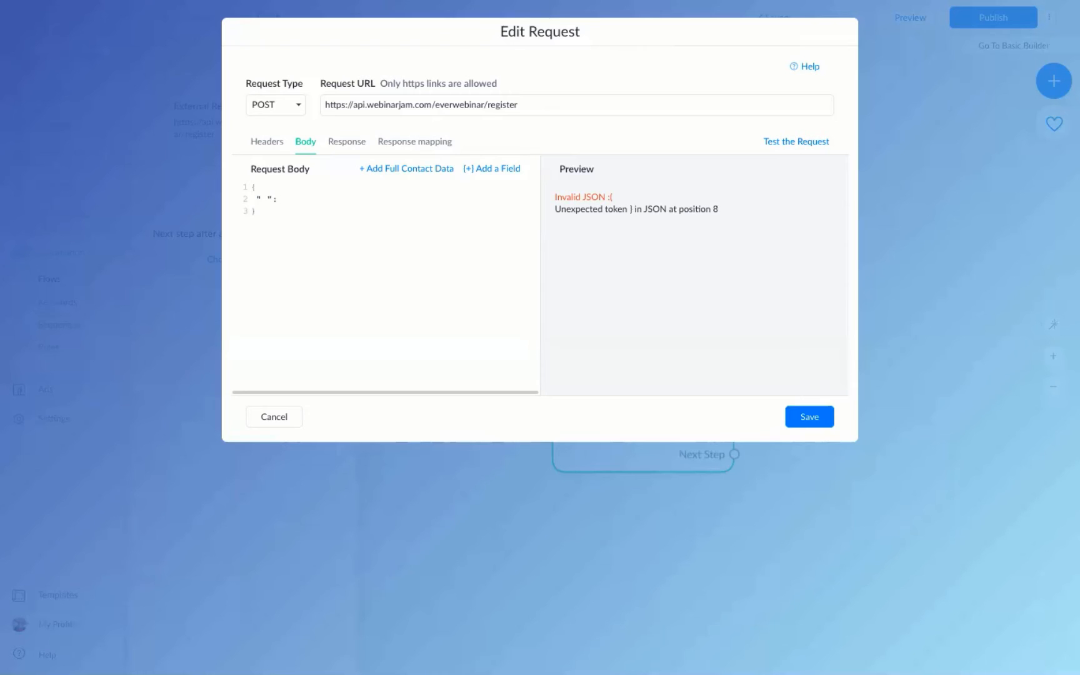
text(")
key(BackSpace)
text(")
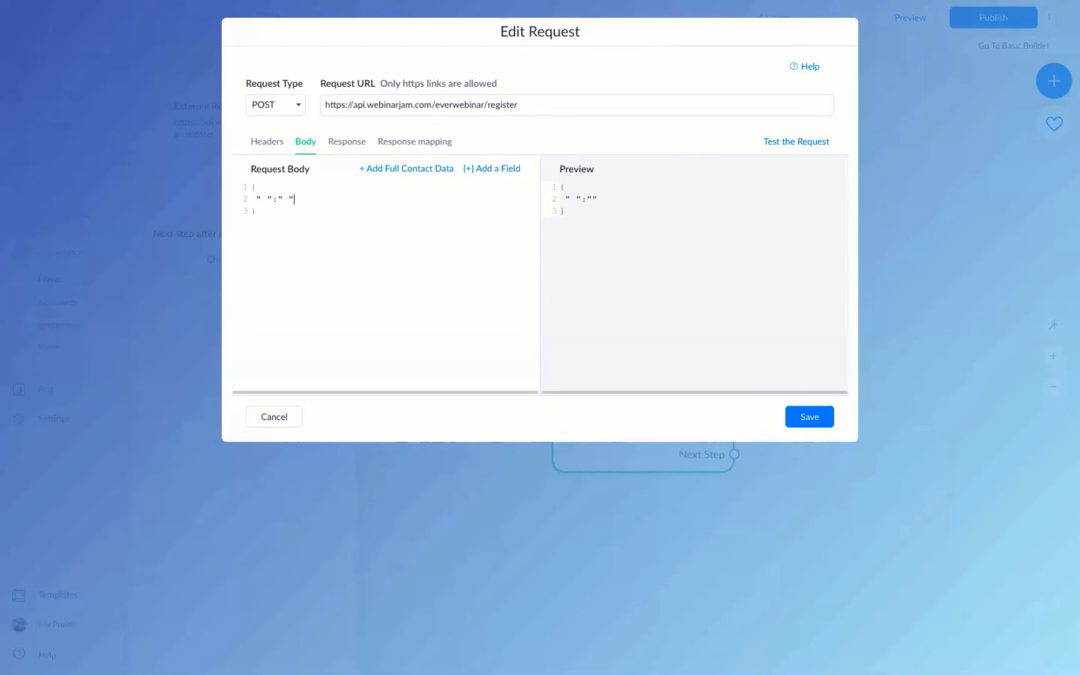
key(BackSpace)
text(title":"date)
key(BackSpace)
text(,)
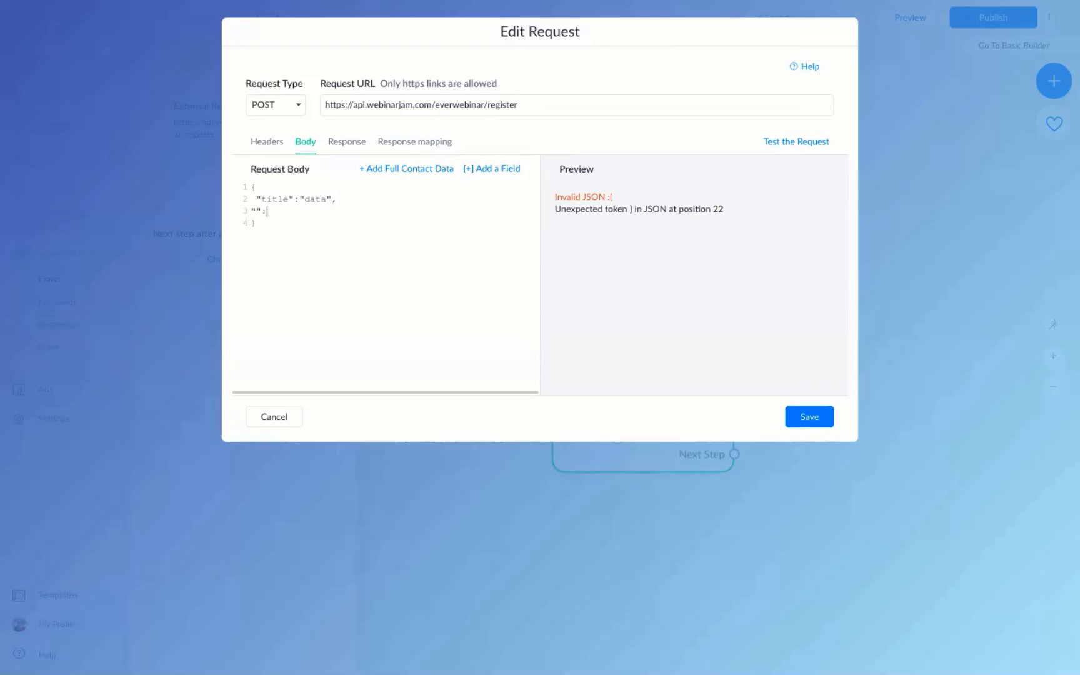
key(BackSpace)
text(title2)
text(data2")
text(":)
text("")
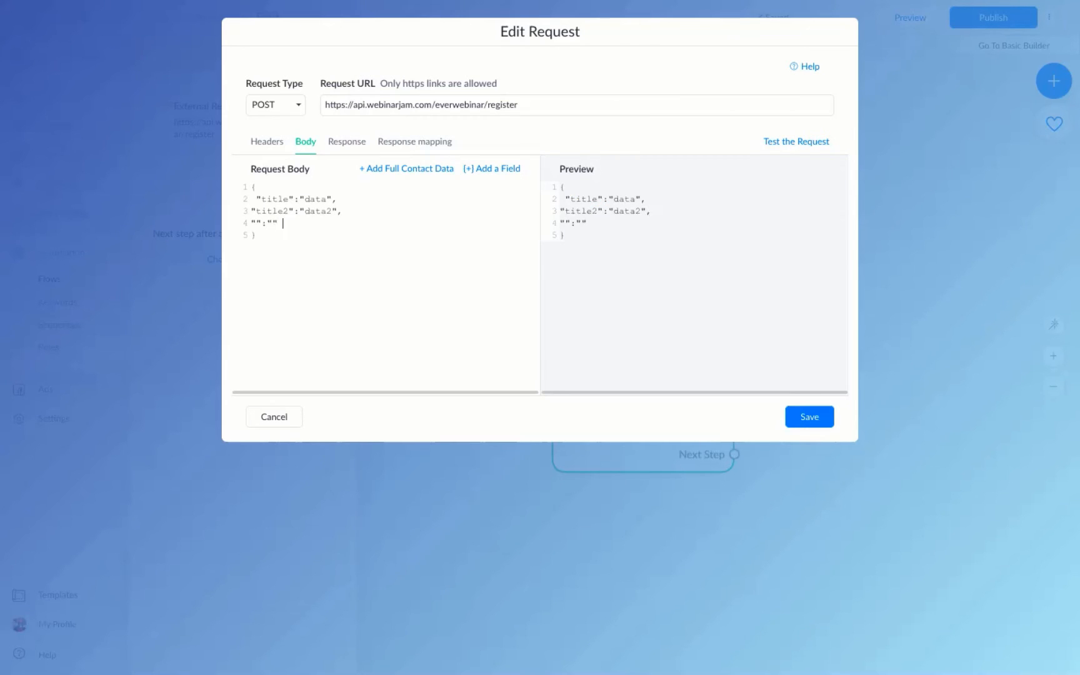
text(title3)
text(data3)
Delete the practice pairs, start an "api_key" key, and leave full screen.
drag(345, 223, 250, 199)
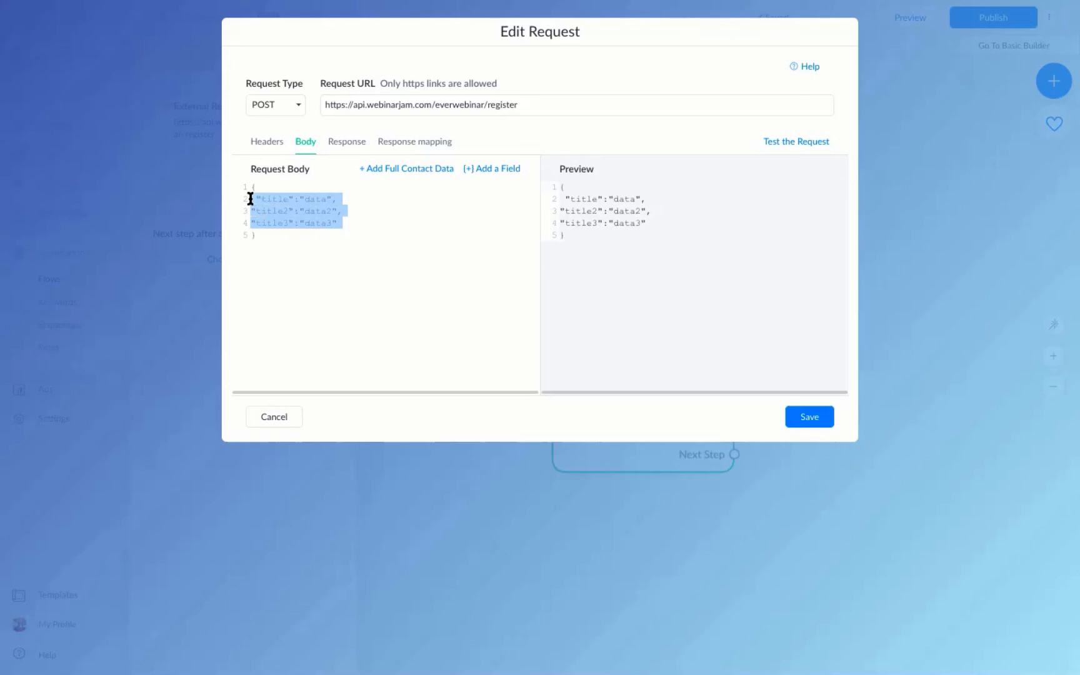
key(BackSpace)
text("")
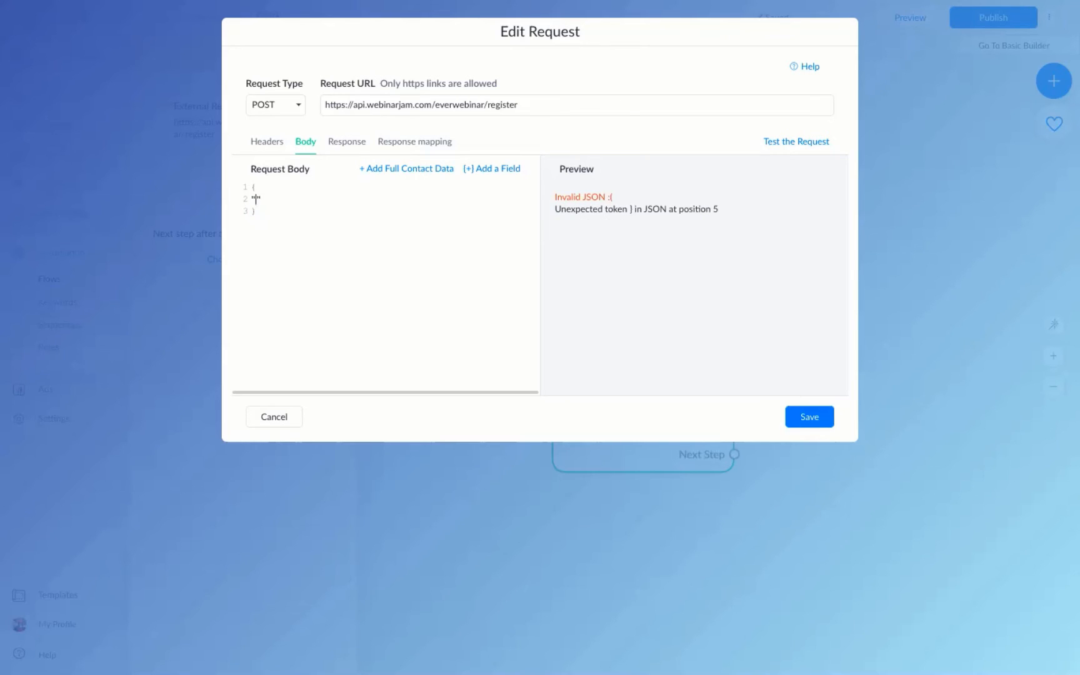
text(api_key)
mouse_move(48, 41)
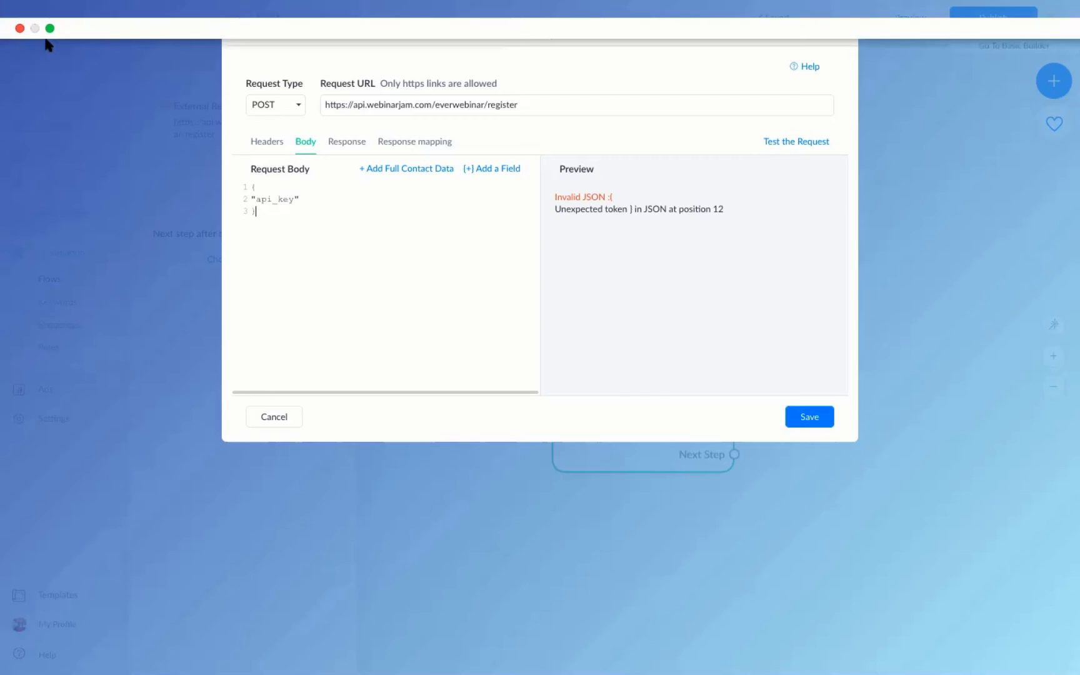
click(50, 29)
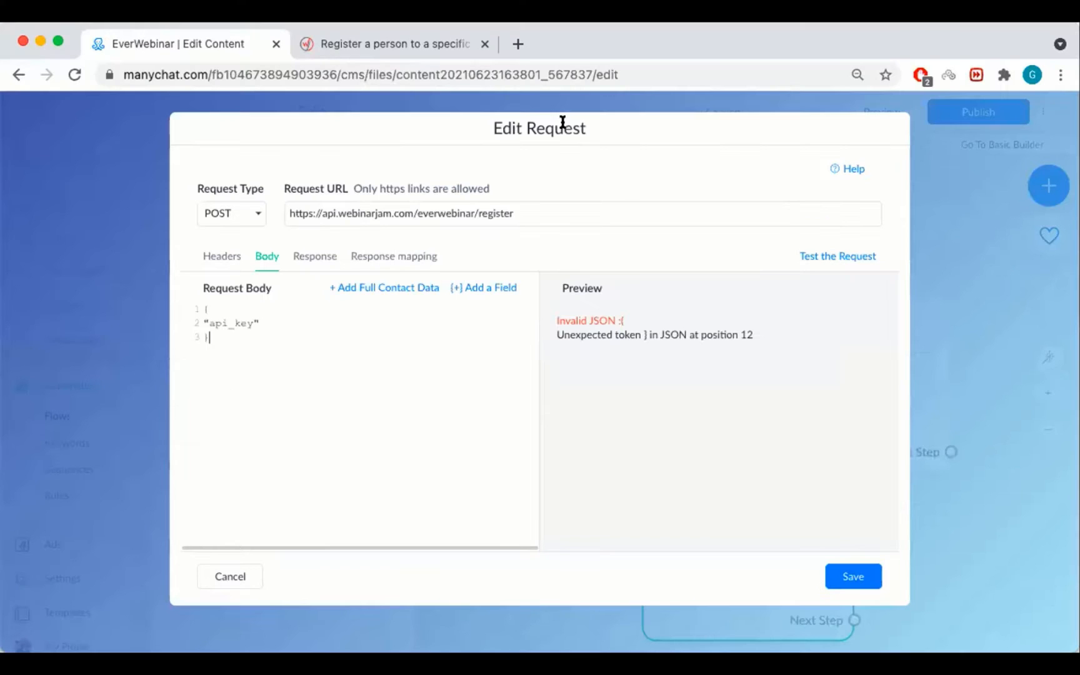
click(371, 44)
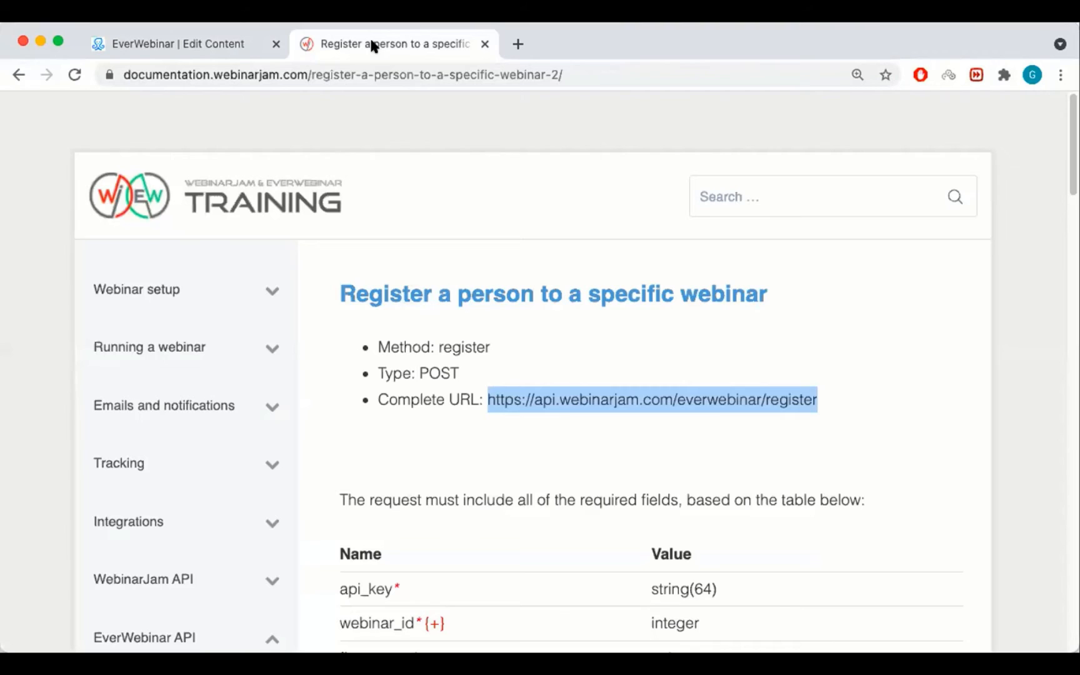
scroll(512, 368, down, 3)
click(499, 385)
scroll(500, 375, down, 5)
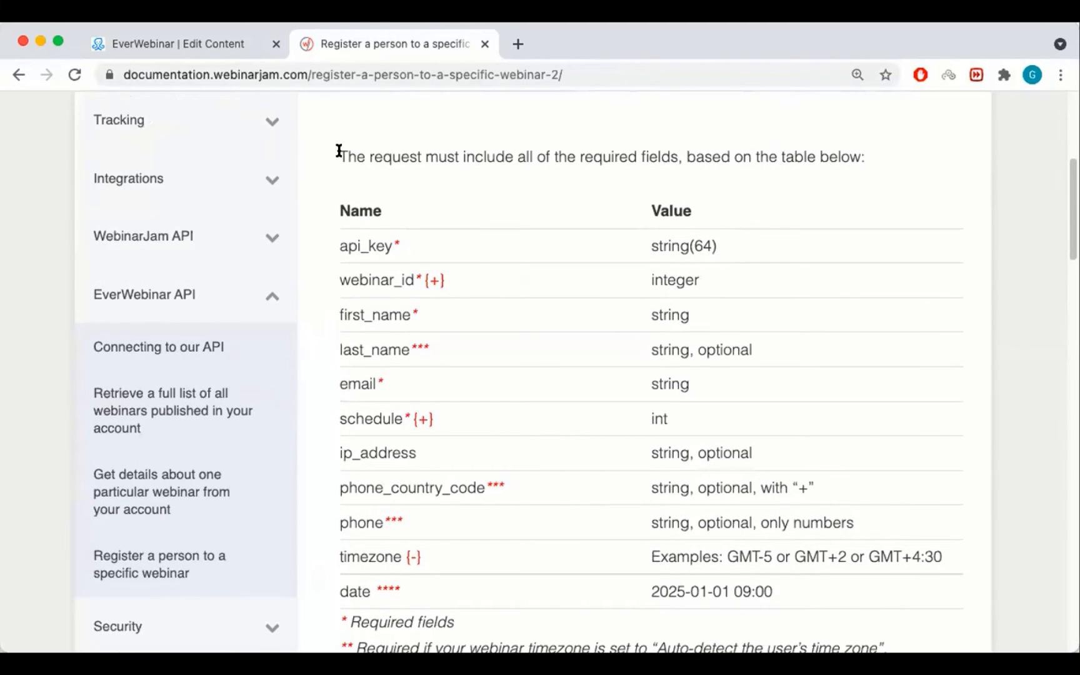
drag(338, 156, 833, 156)
click(377, 219)
scroll(378, 219, down, 3)
scroll(401, 179, up, 1)
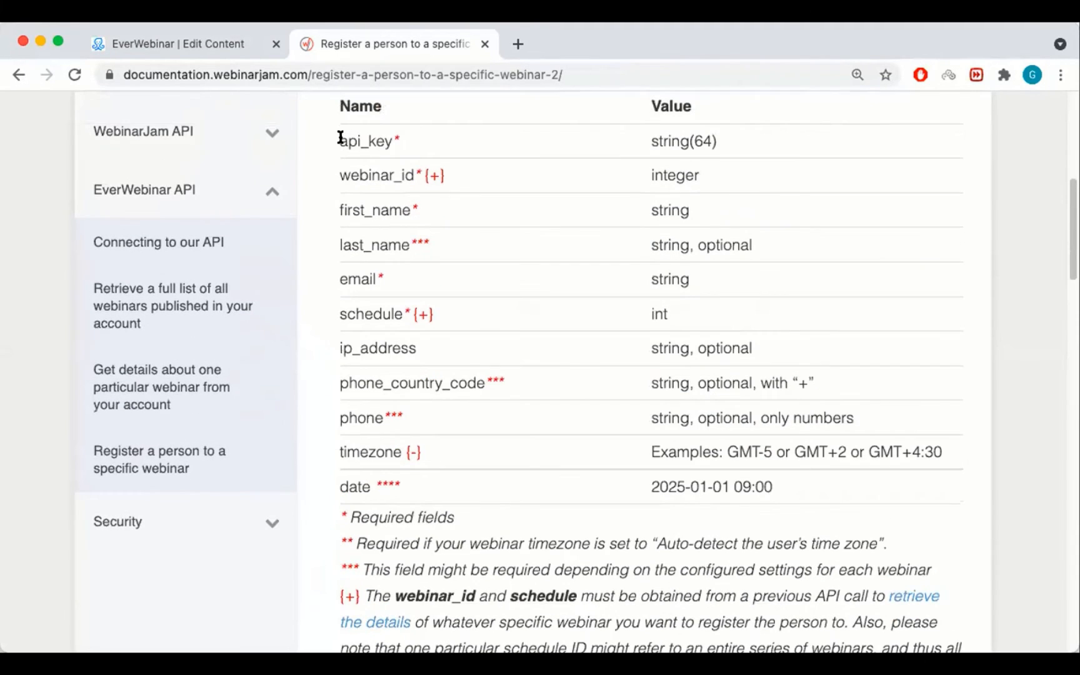
drag(339, 141, 392, 141)
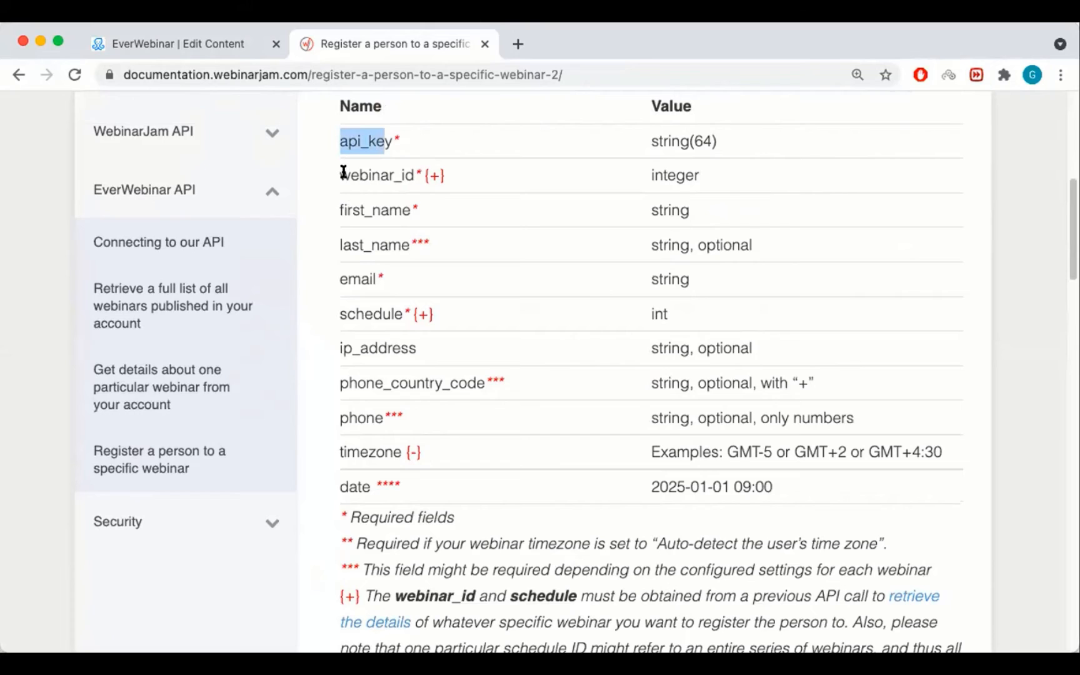
drag(341, 175, 426, 180)
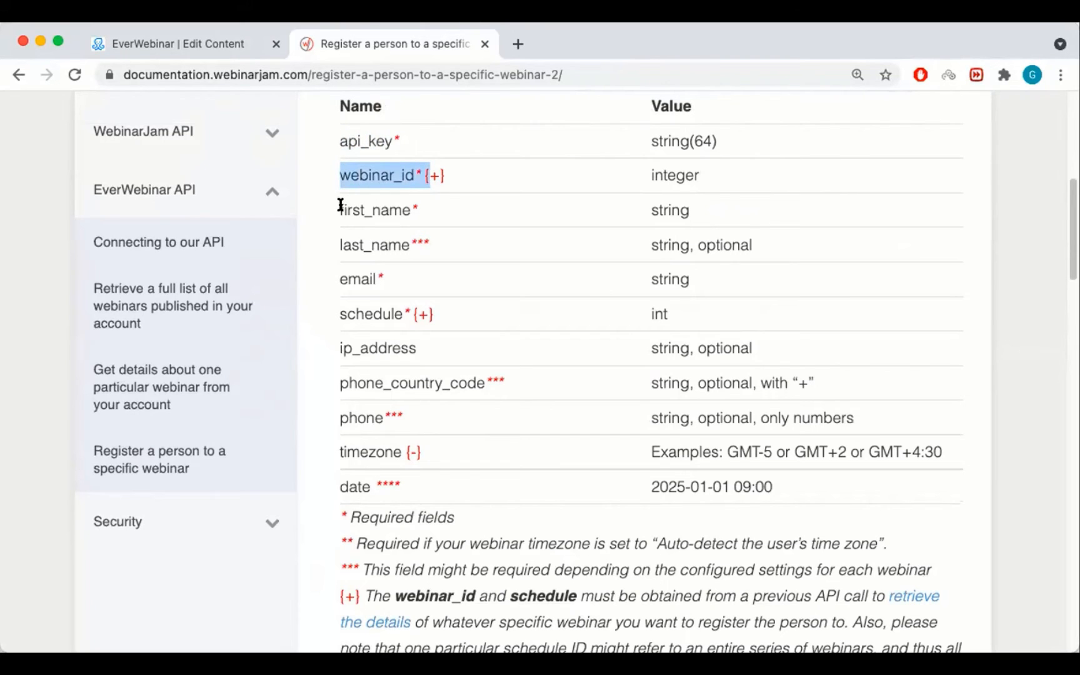
drag(340, 207, 410, 211)
drag(340, 244, 409, 244)
click(339, 280)
drag(340, 279, 341, 313)
click(381, 313)
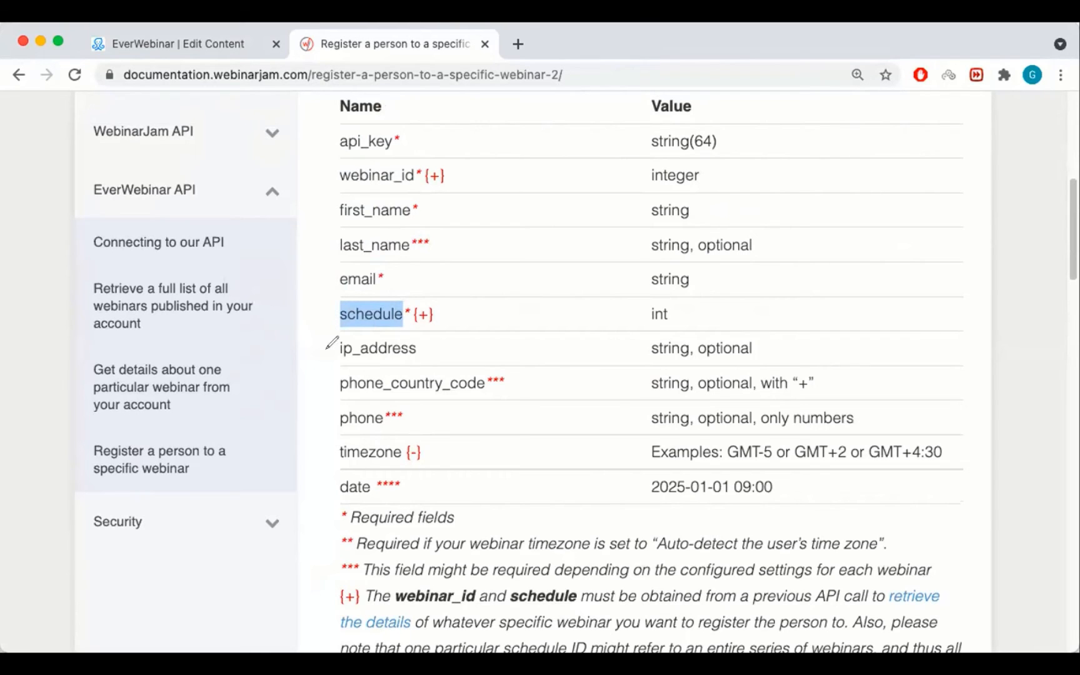
mouse_move(223, 450)
mouse_down()
mouse_move(222, 498)
mouse_move(282, 436)
mouse_up()
drag(219, 365, 229, 383)
drag(235, 370, 263, 338)
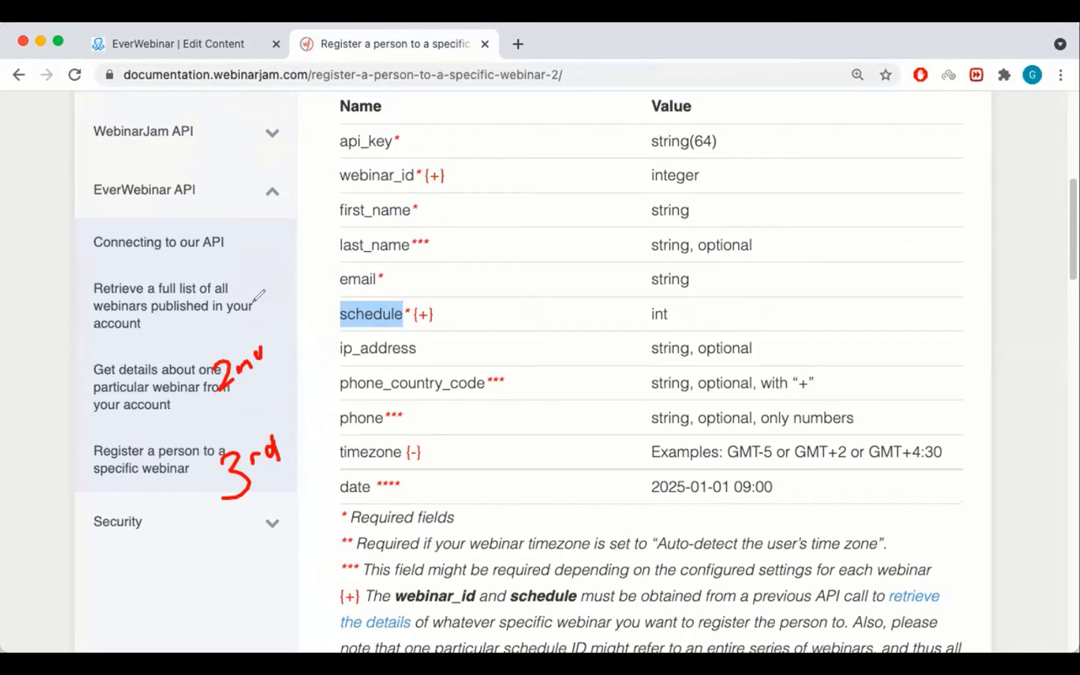
mouse_move(240, 256)
mouse_down()
mouse_move(237, 293)
mouse_move(248, 285)
mouse_up()
drag(260, 249, 258, 282)
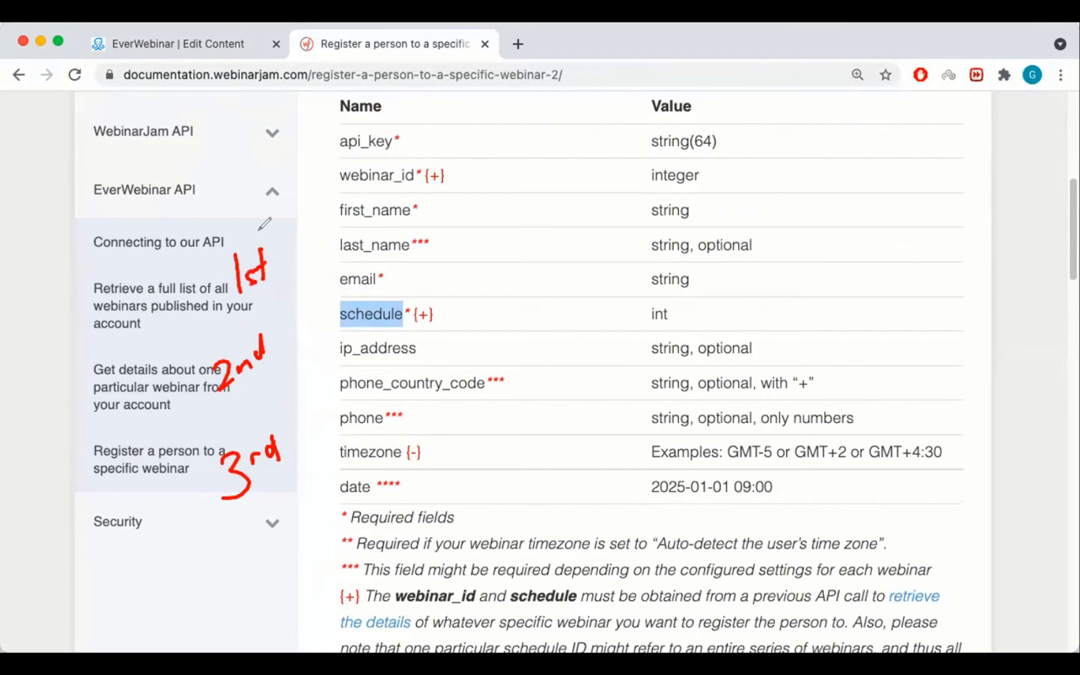
click(442, 321)
mouse_move(485, 303)
mouse_down()
mouse_move(497, 313)
mouse_move(486, 329)
mouse_move(460, 306)
mouse_up()
mouse_move(466, 291)
mouse_down()
mouse_move(466, 304)
mouse_move(519, 299)
mouse_up()
drag(535, 279, 533, 291)
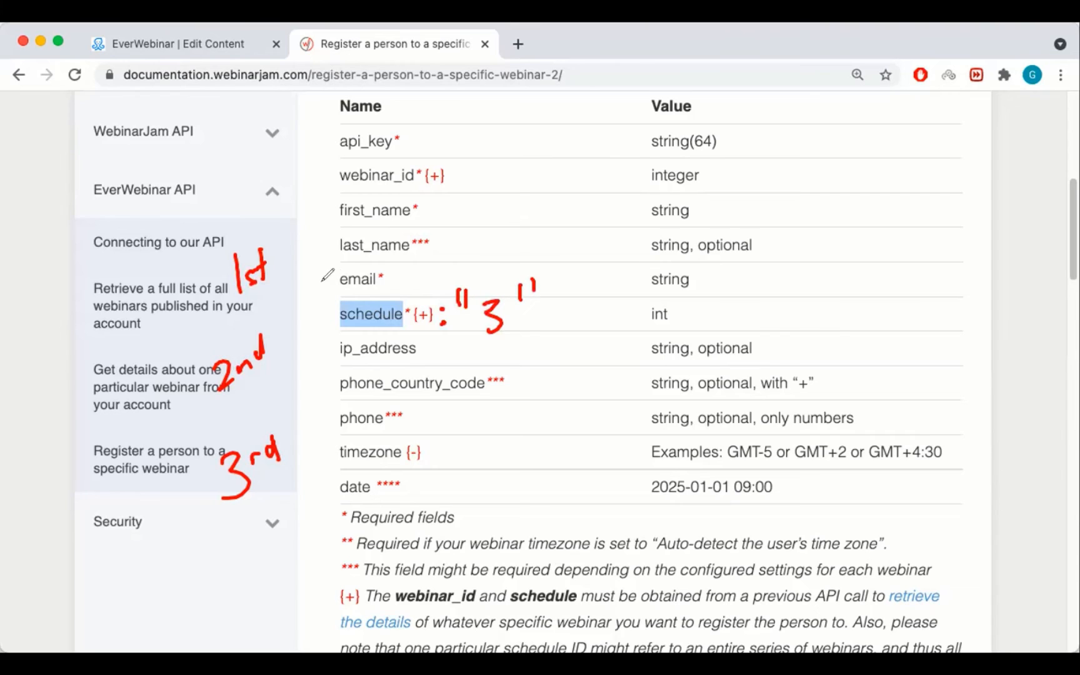
drag(326, 286, 324, 305)
drag(336, 285, 334, 302)
mouse_move(409, 285)
mouse_down()
mouse_move(407, 300)
mouse_move(416, 300)
mouse_up()
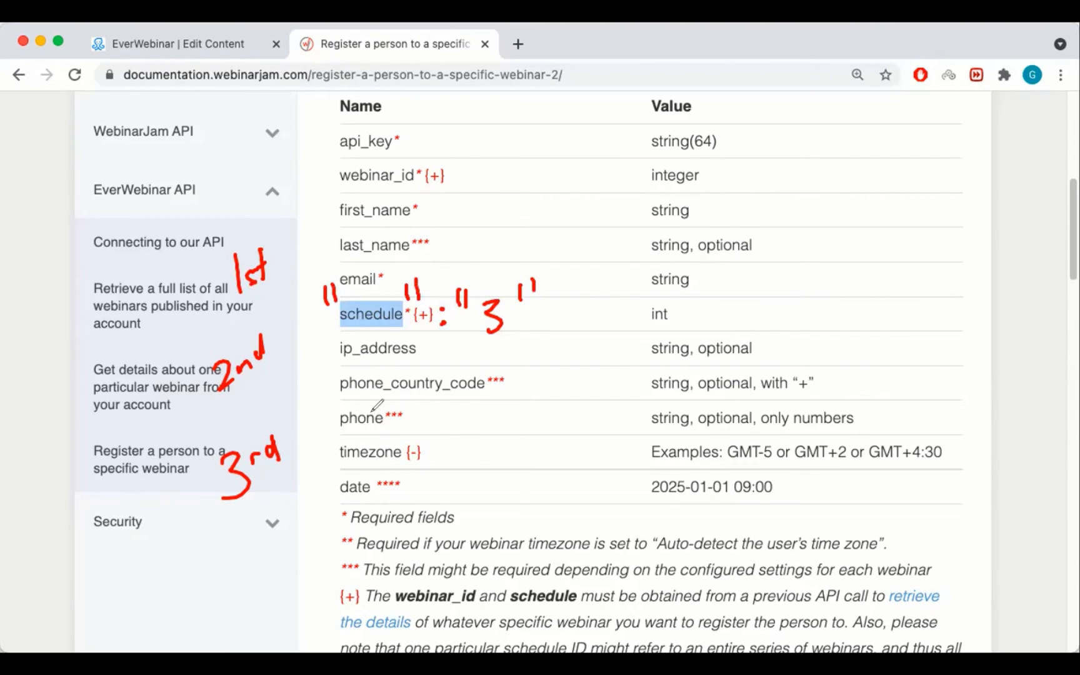
click(1039, 51)
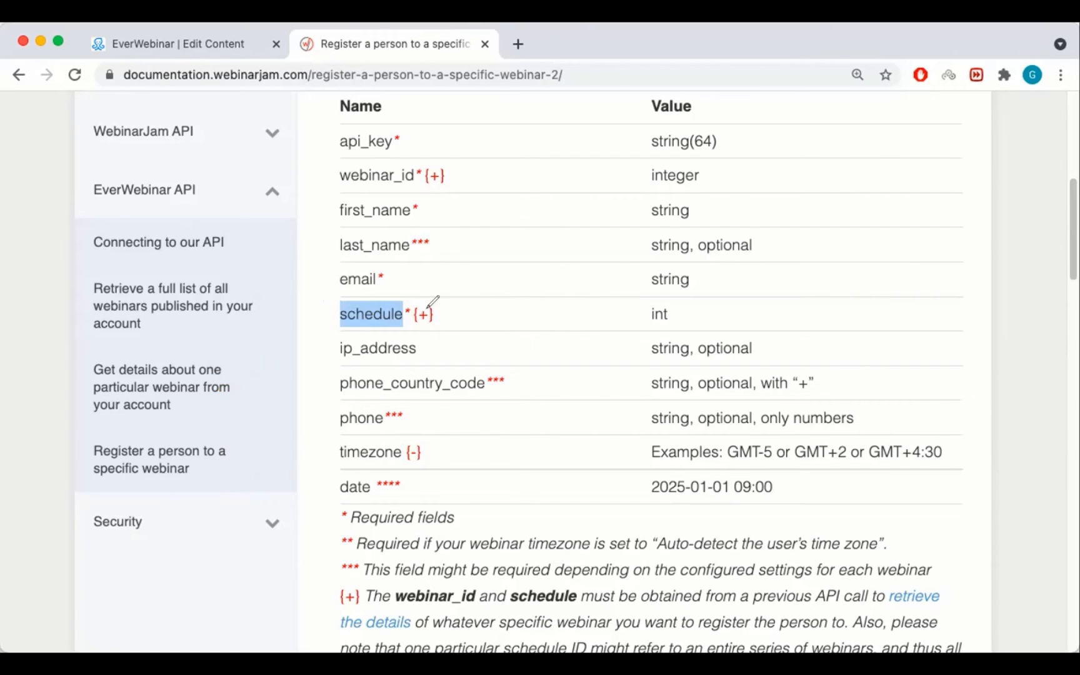
click(389, 310)
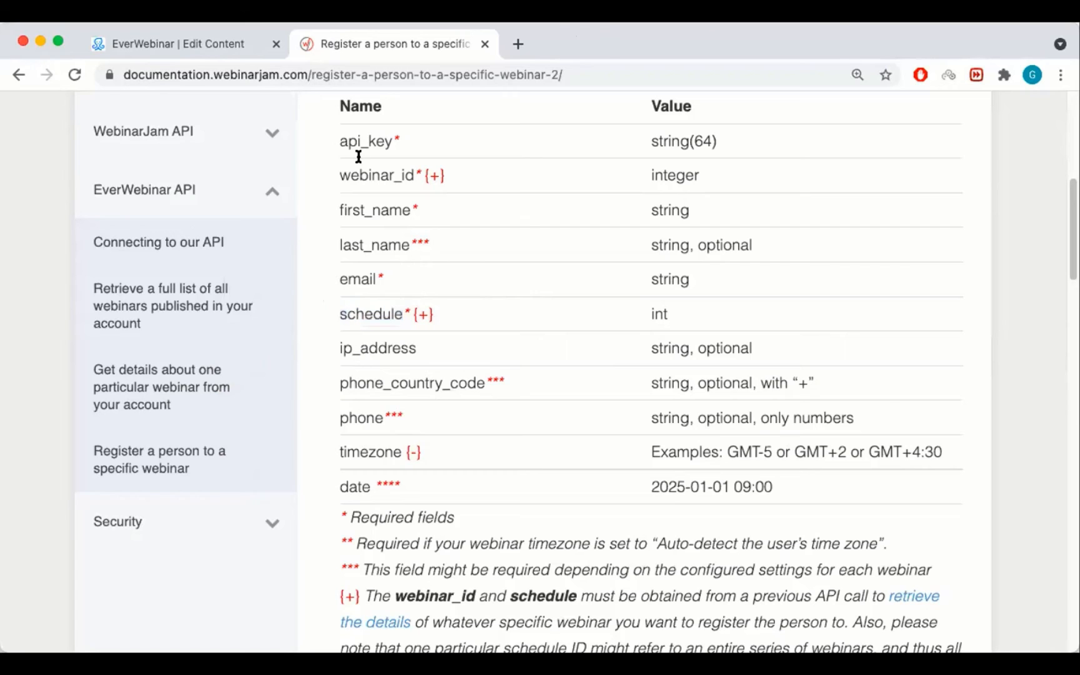
click(208, 45)
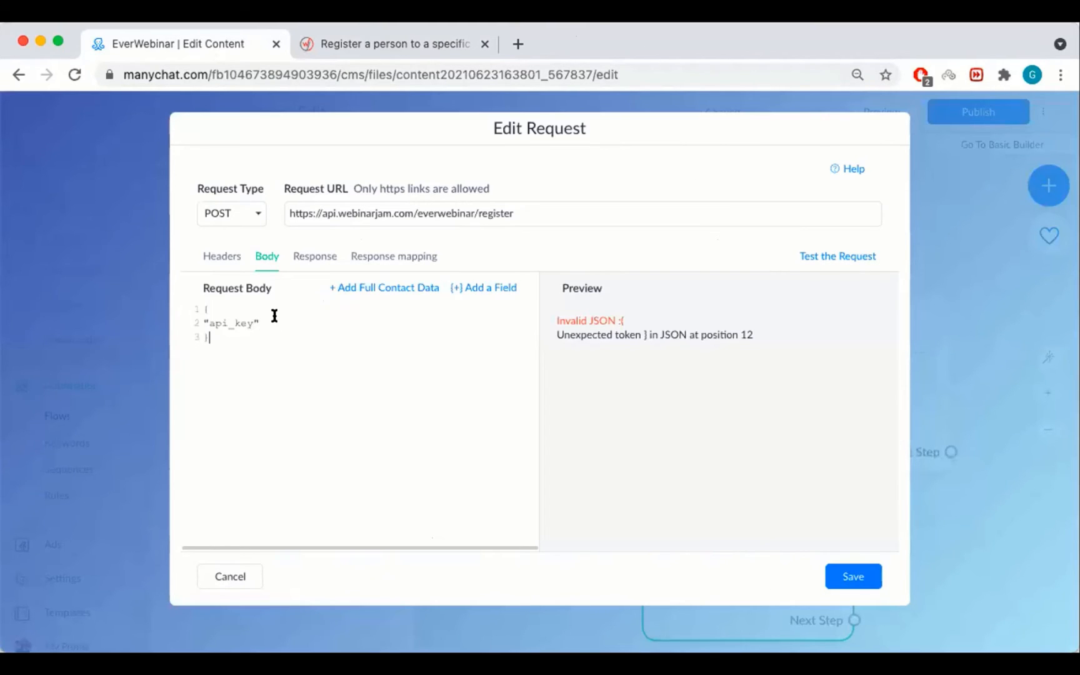
Highlight the api_key key and value and the webinar_id value 1 in the body.
drag(260, 324, 209, 322)
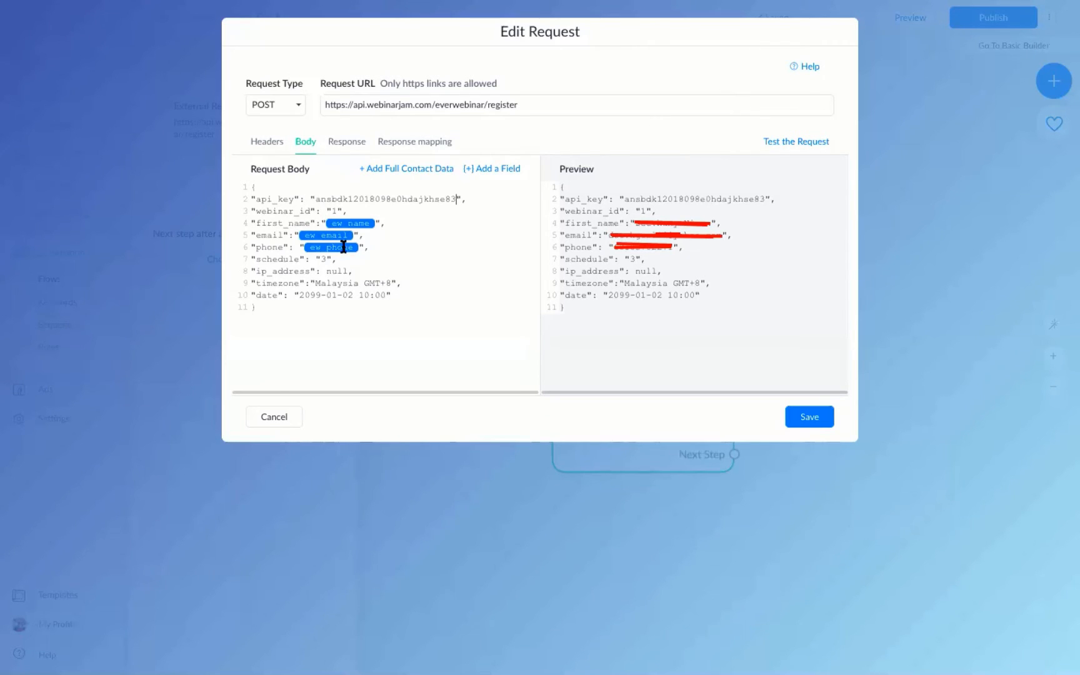
drag(315, 198, 457, 198)
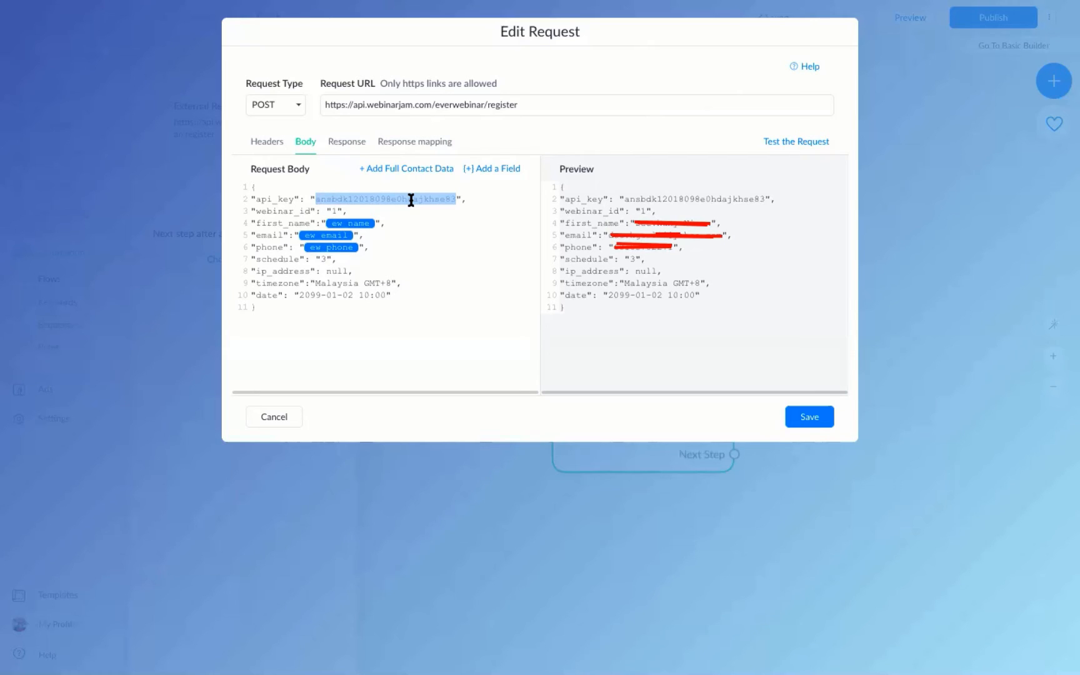
double_click(332, 211)
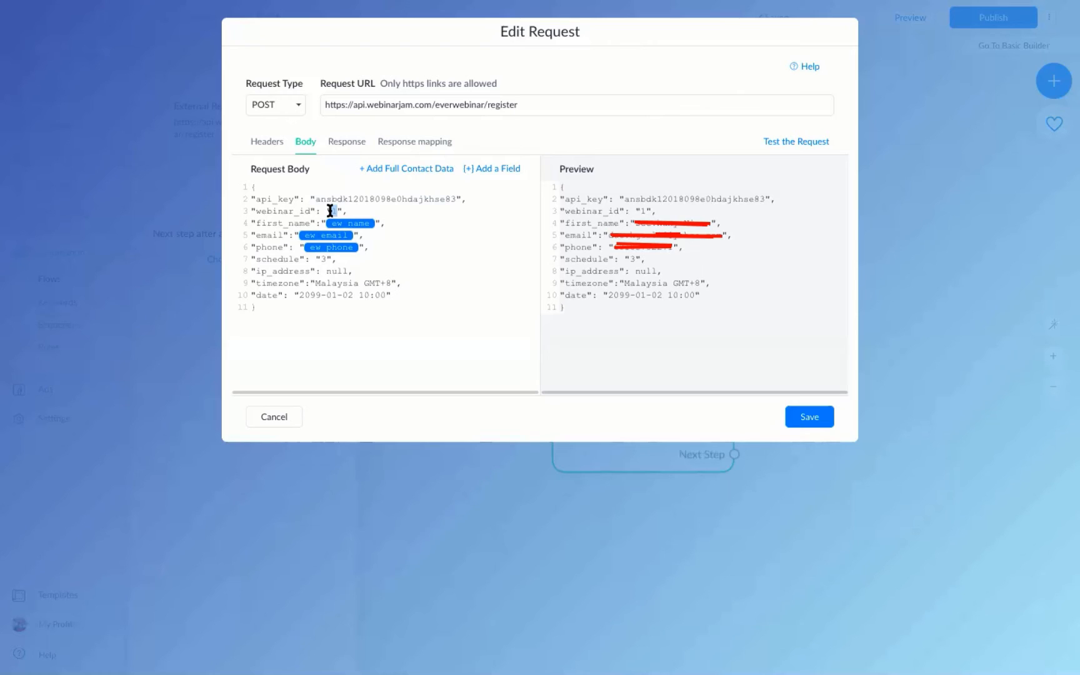
click(340, 208)
drag(249, 259, 363, 270)
click(337, 255)
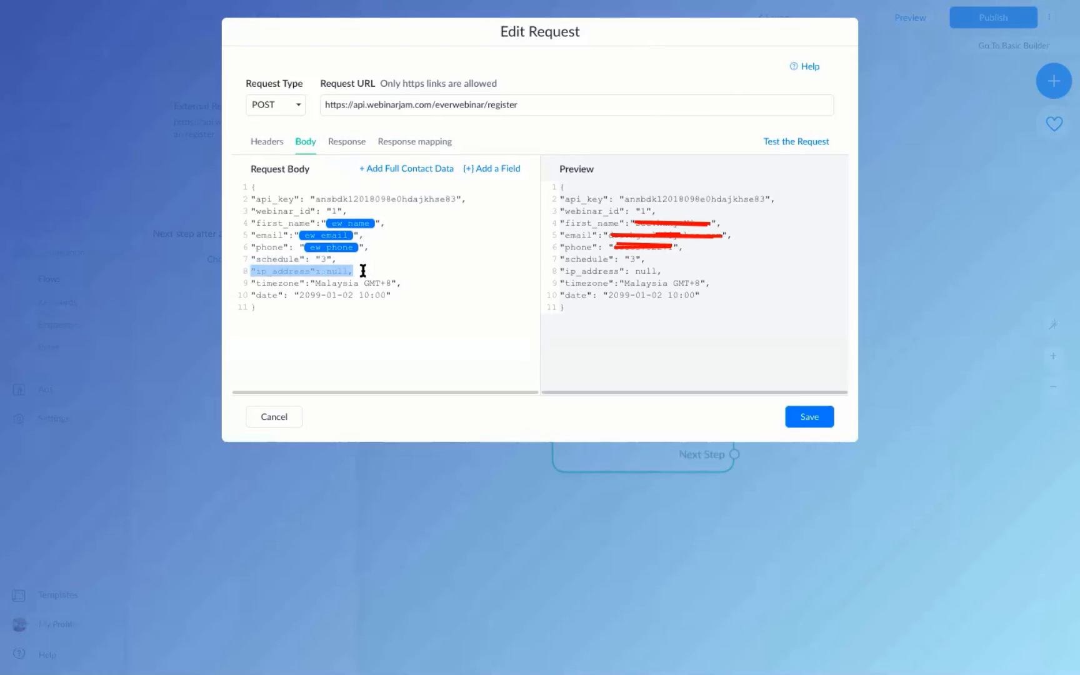
click(363, 270)
double_click(335, 271)
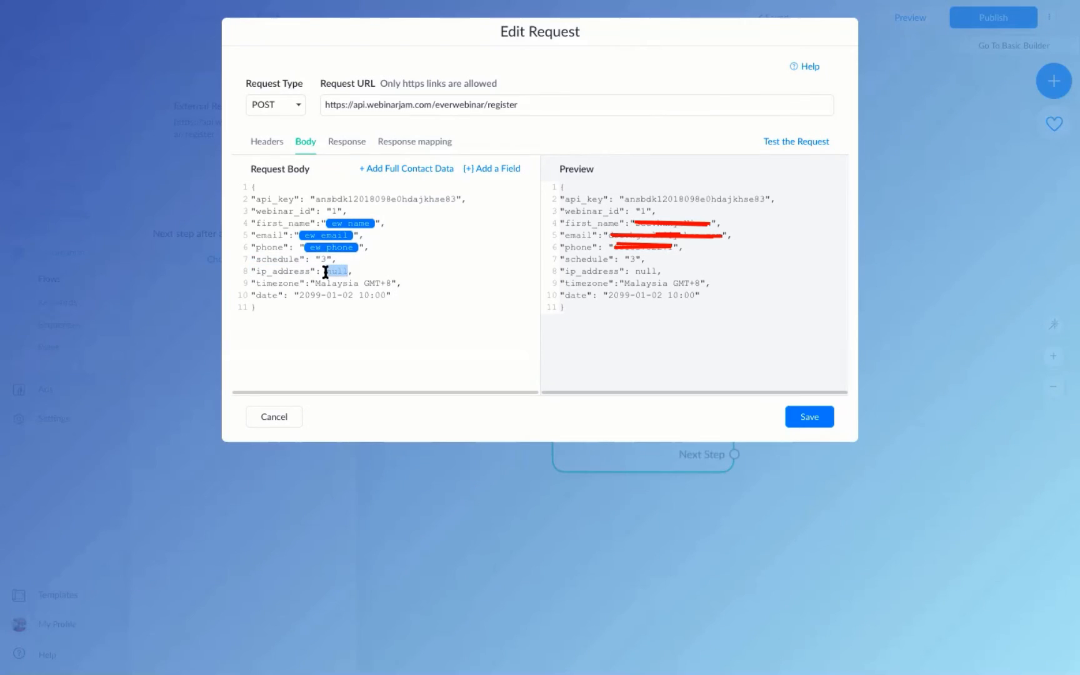
click(370, 271)
drag(316, 283, 401, 282)
click(362, 279)
click(299, 293)
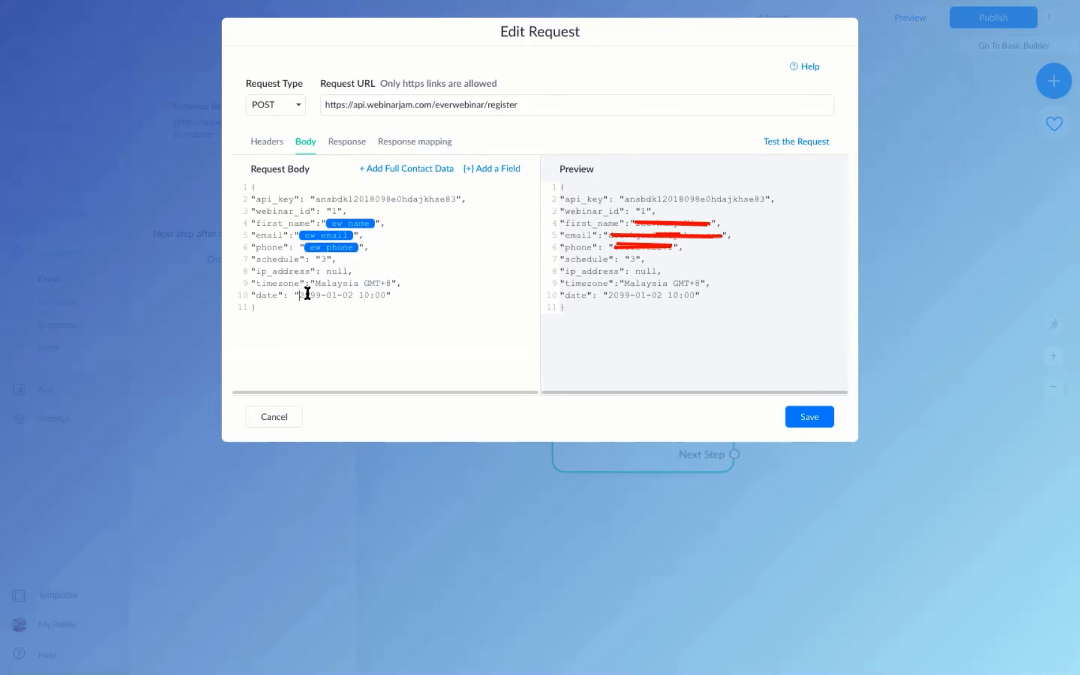
click(388, 296)
Delete the old ew name and ew email tags from the first_name and email values.
drag(371, 224, 330, 222)
click(349, 235)
key(BackSpace)
click(356, 236)
key(BackSpace)
key(BackSpace)
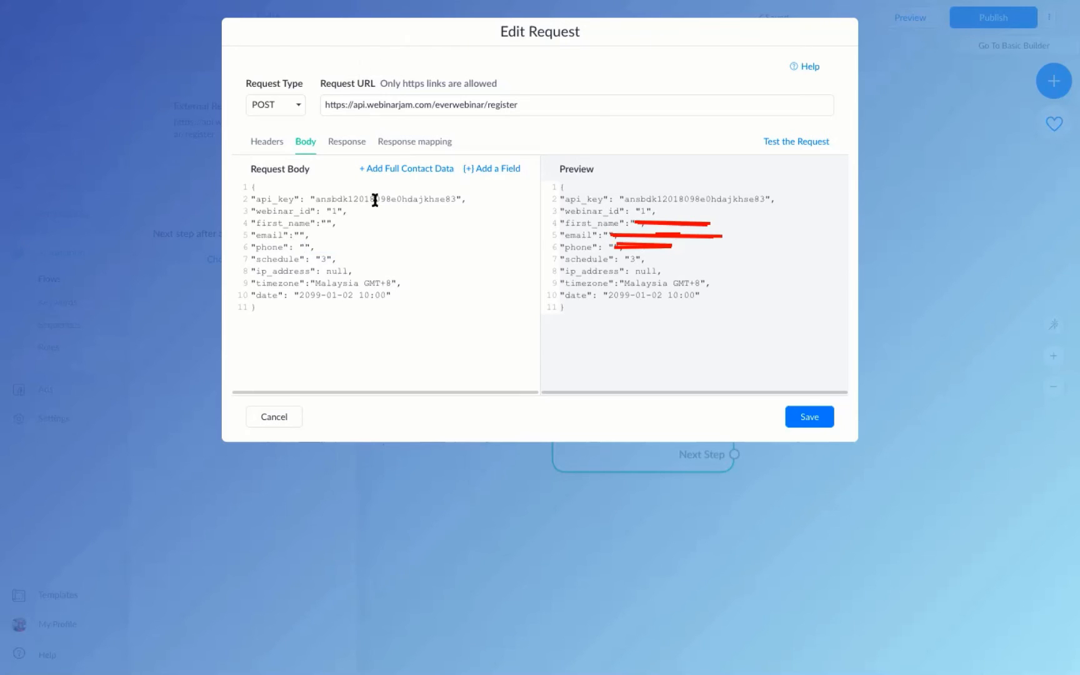
Insert the ew_name custom field into the phone value, then remove it again.
click(495, 175)
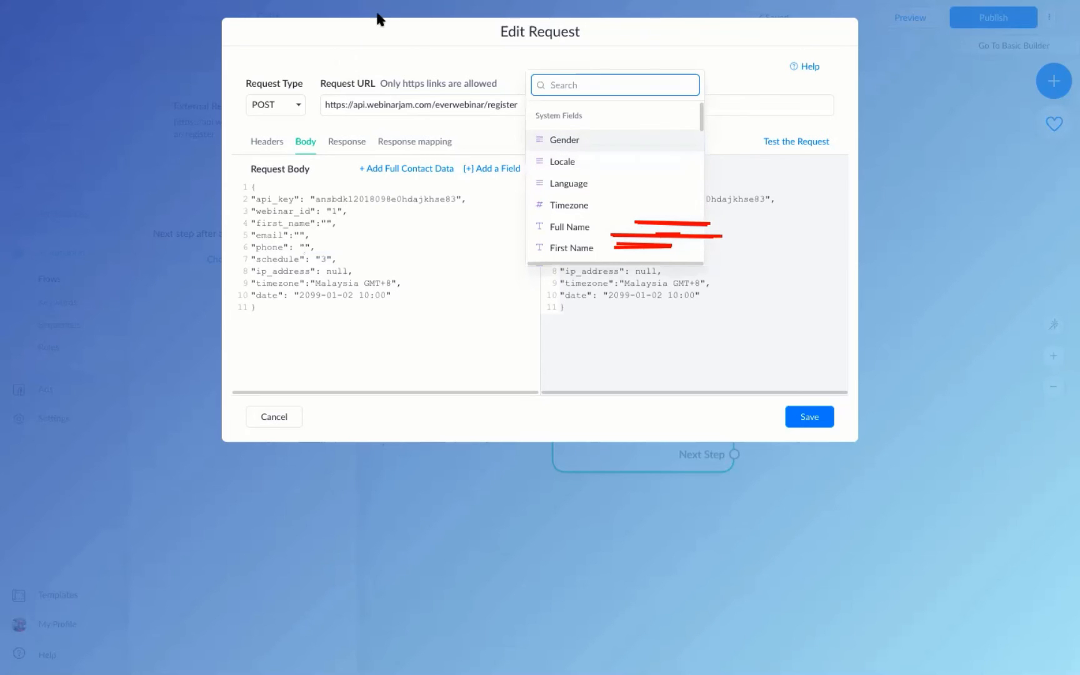
scroll(592, 166, down, 10)
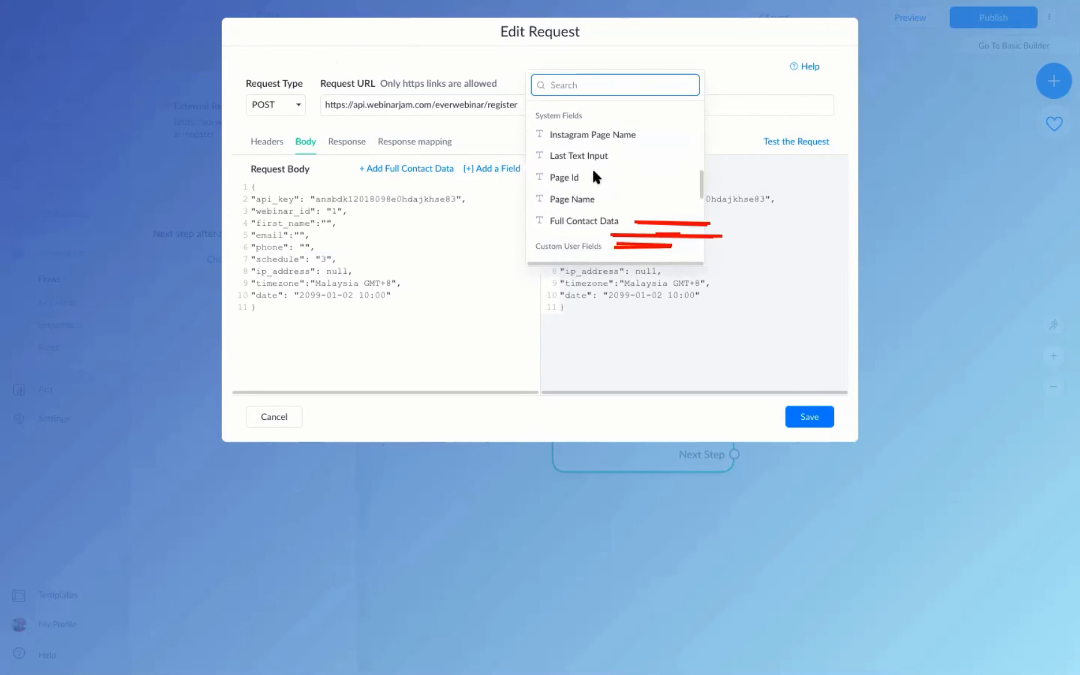
scroll(621, 161, down, 3)
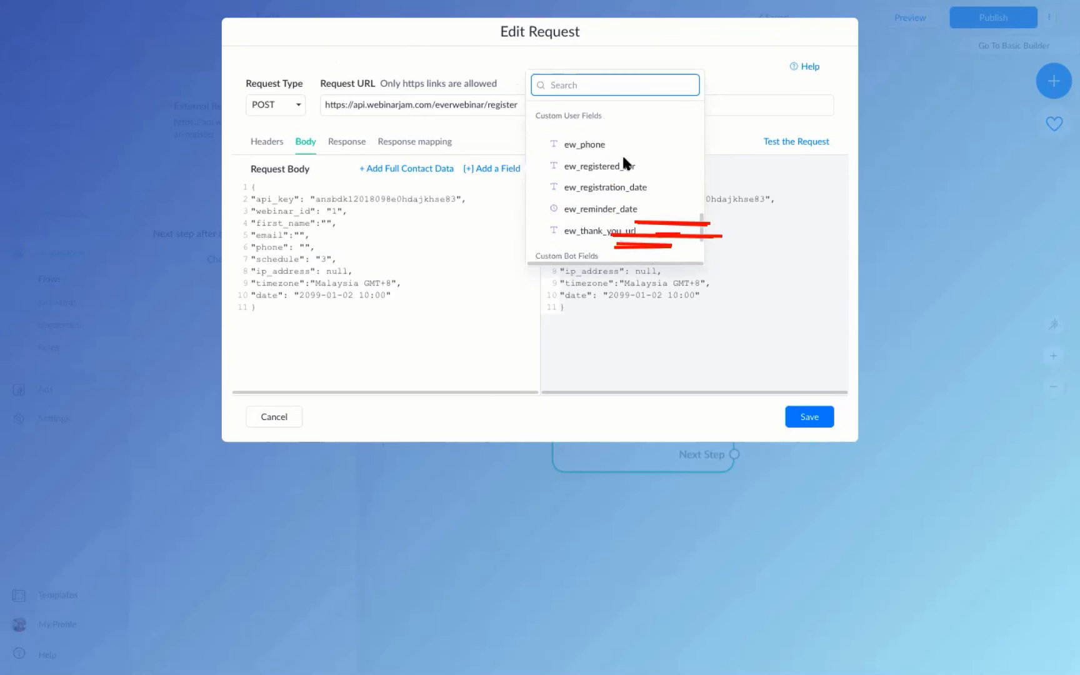
scroll(597, 158, up, 2)
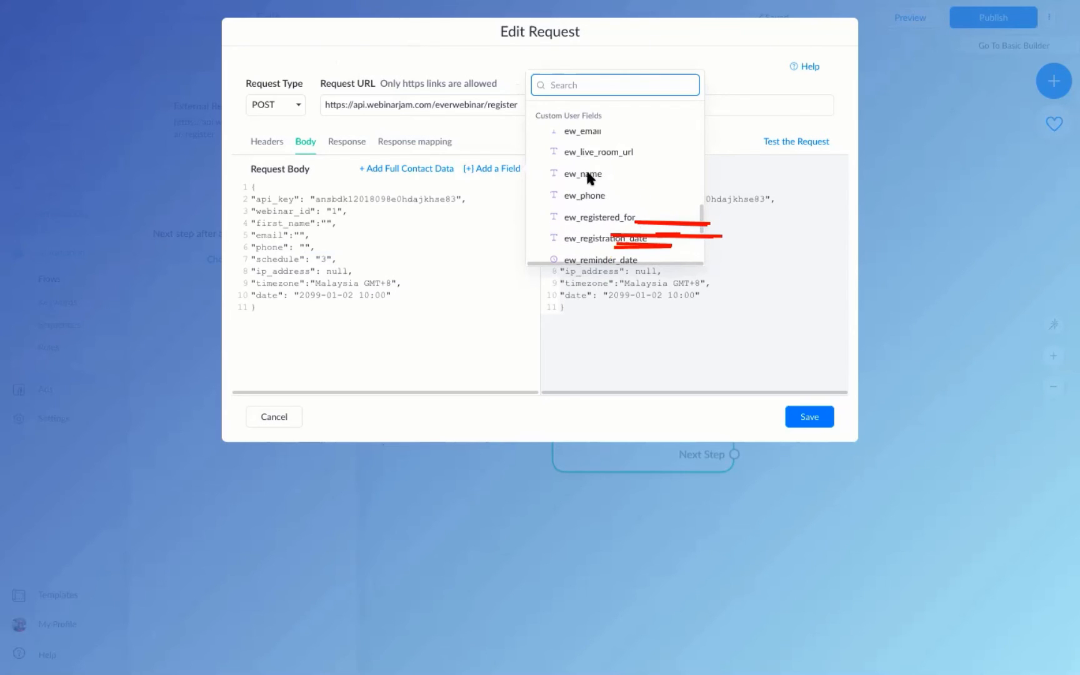
click(588, 174)
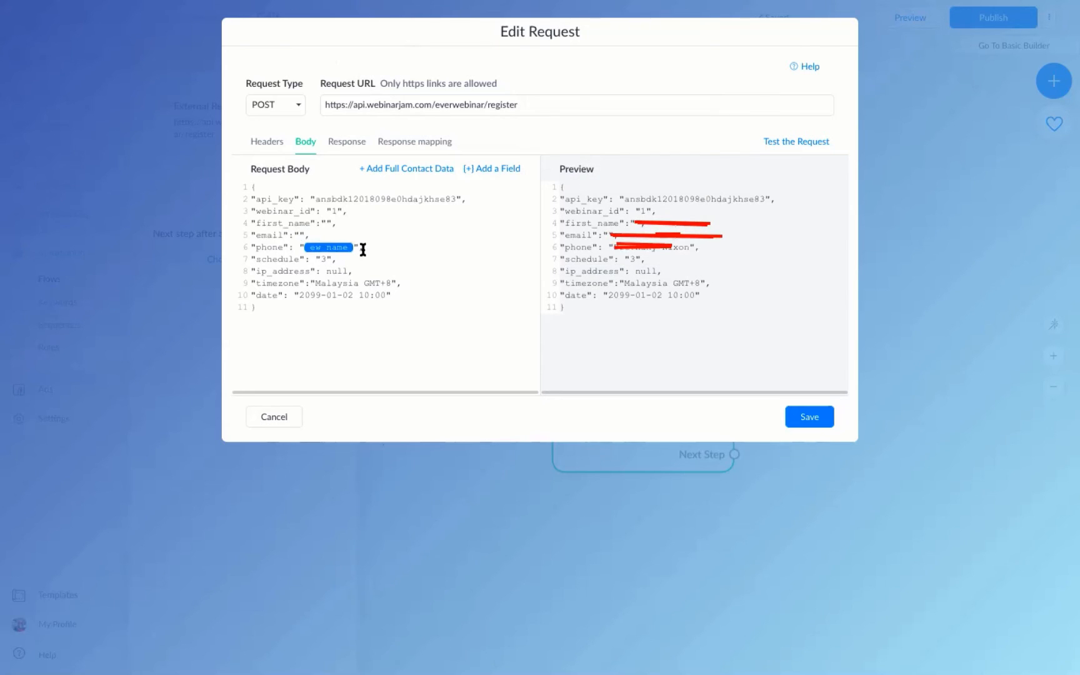
key(BackSpace)
Fill first_name with ew_name and email with ew_email from the custom field list.
click(505, 179)
scroll(584, 171, down, 8)
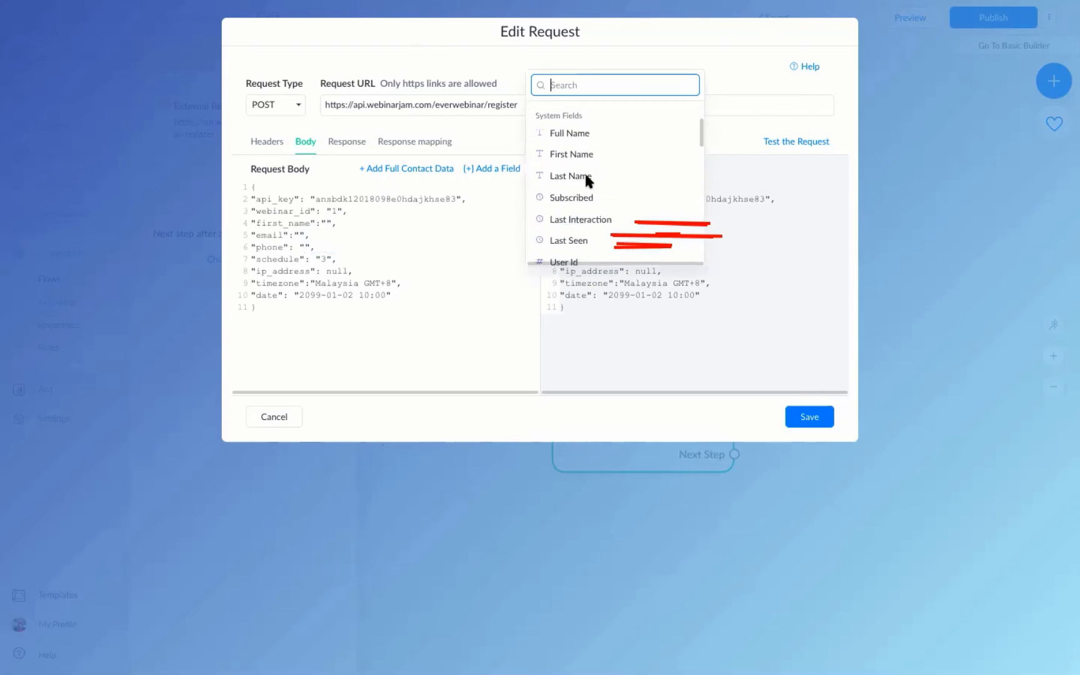
scroll(584, 171, down, 5)
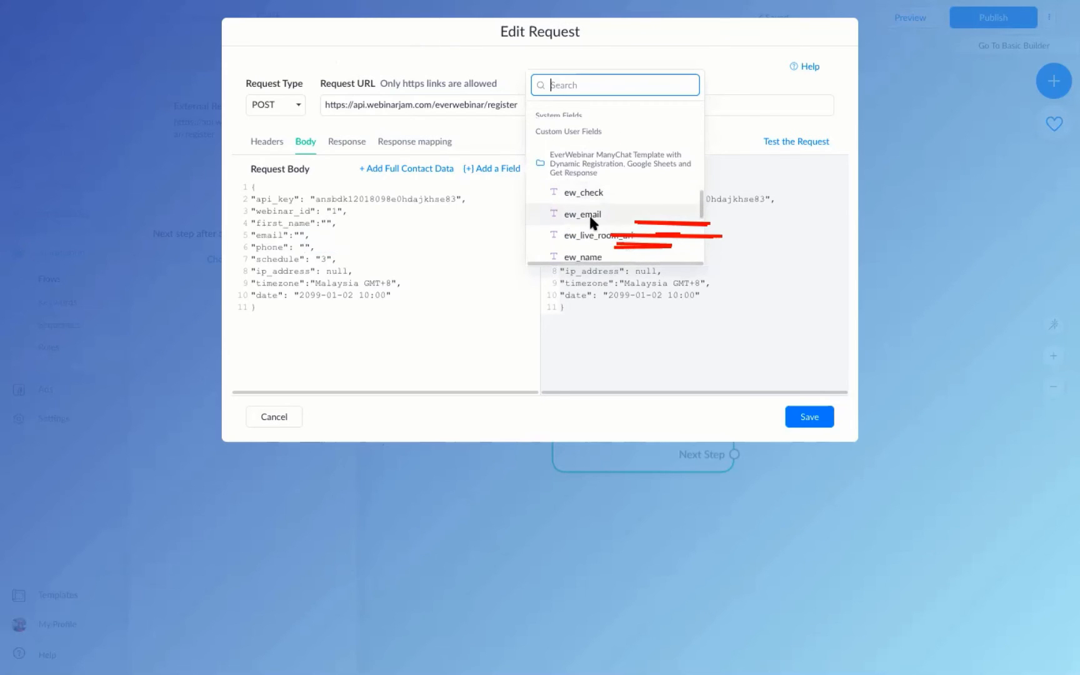
scroll(566, 213, down, 1)
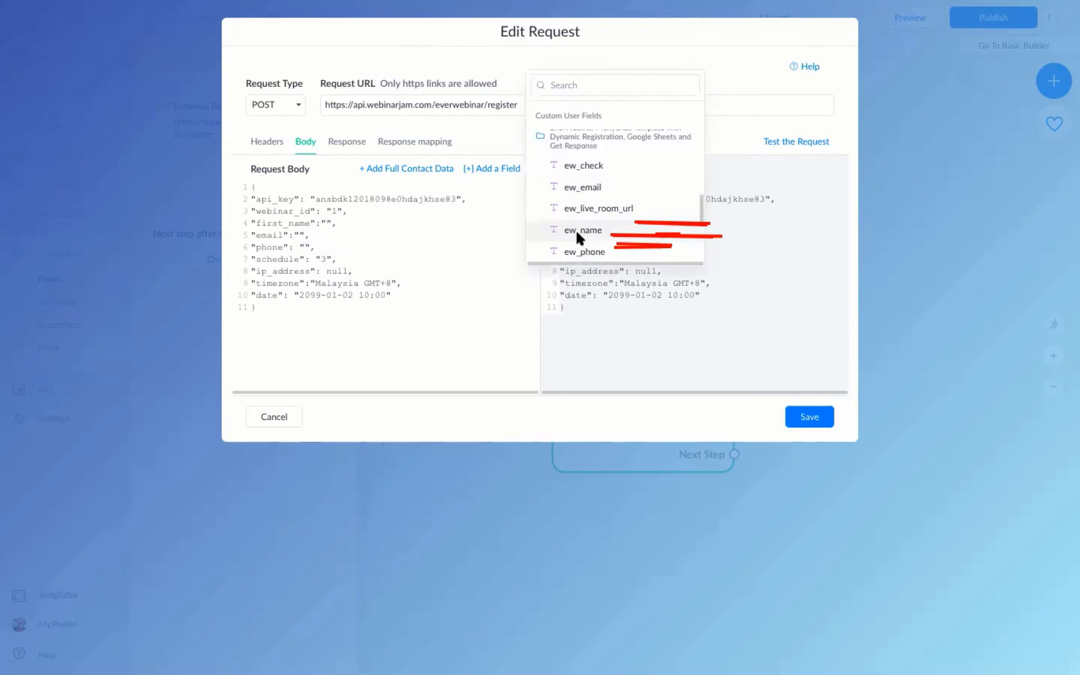
click(574, 227)
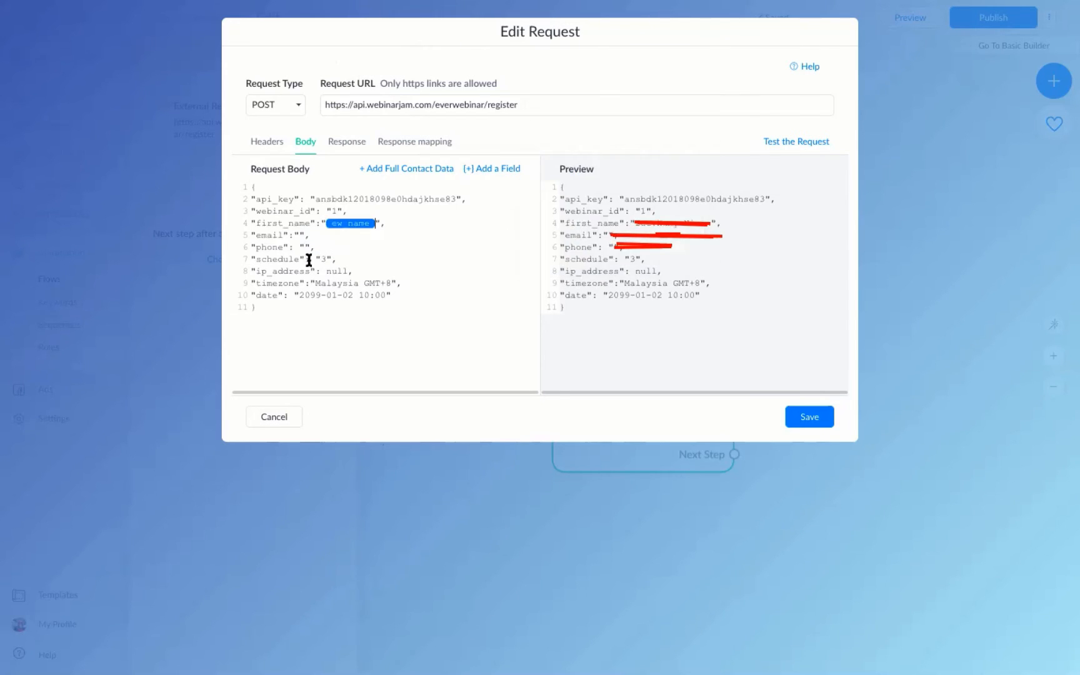
click(503, 168)
text(ew)
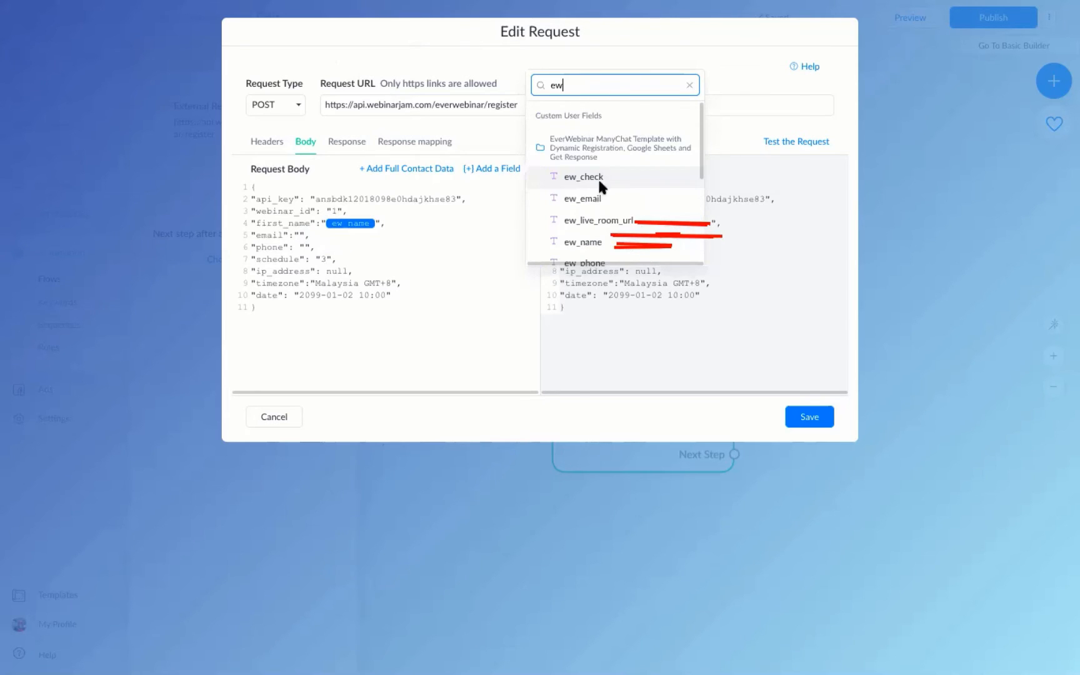
click(590, 197)
Fill the phone value with the ew_phone custom field.
click(306, 248)
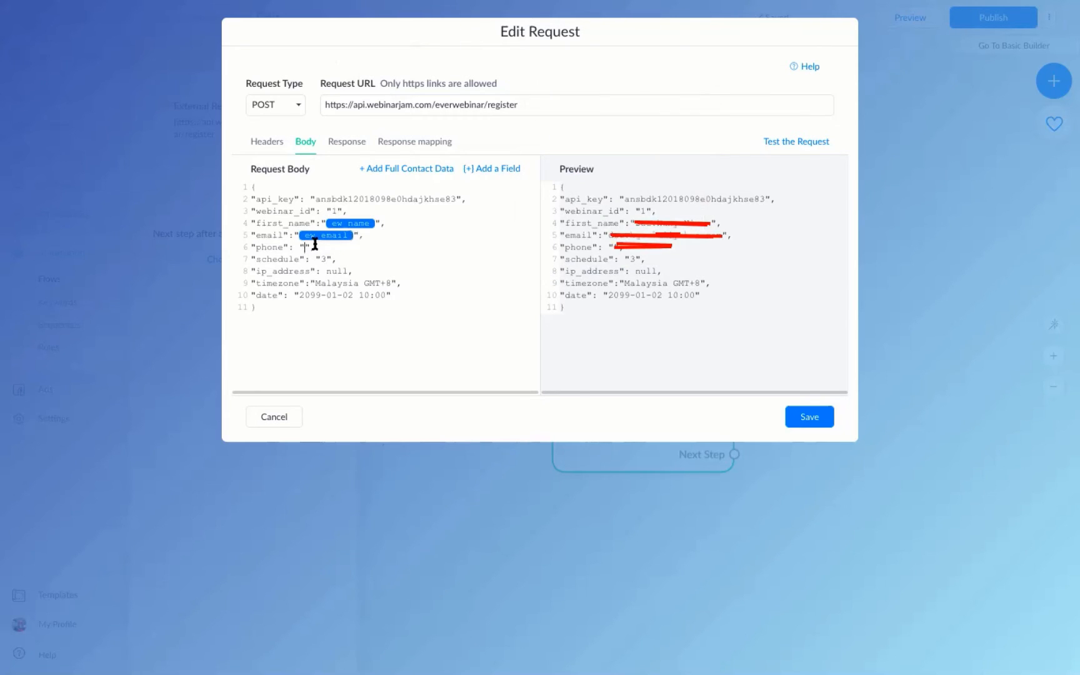
click(498, 168)
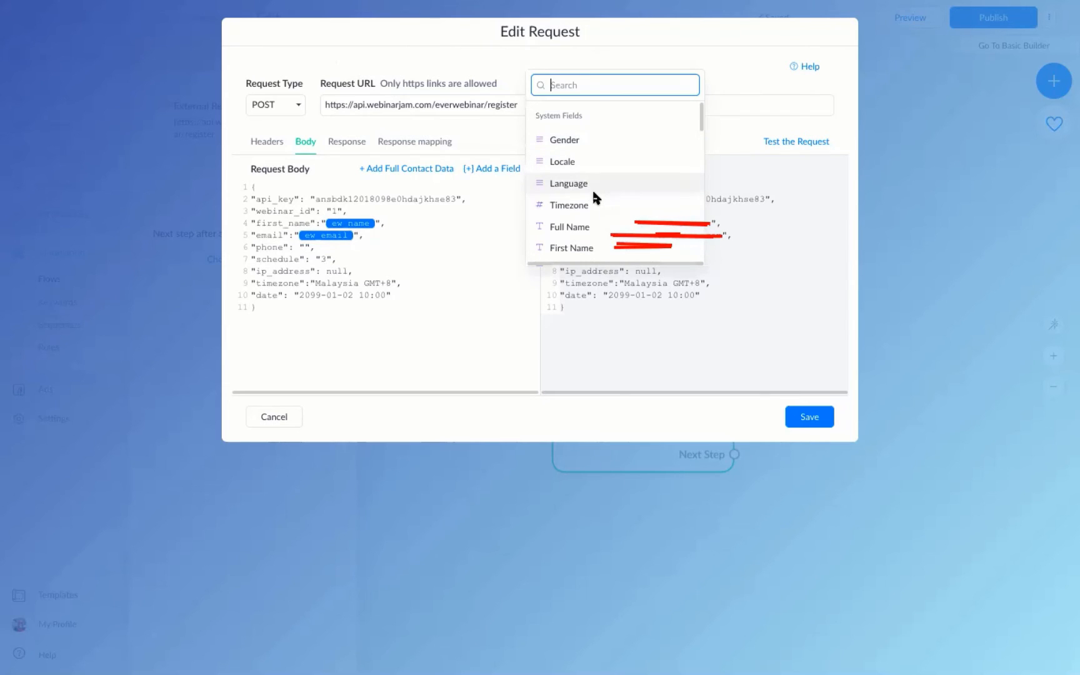
text(ew)
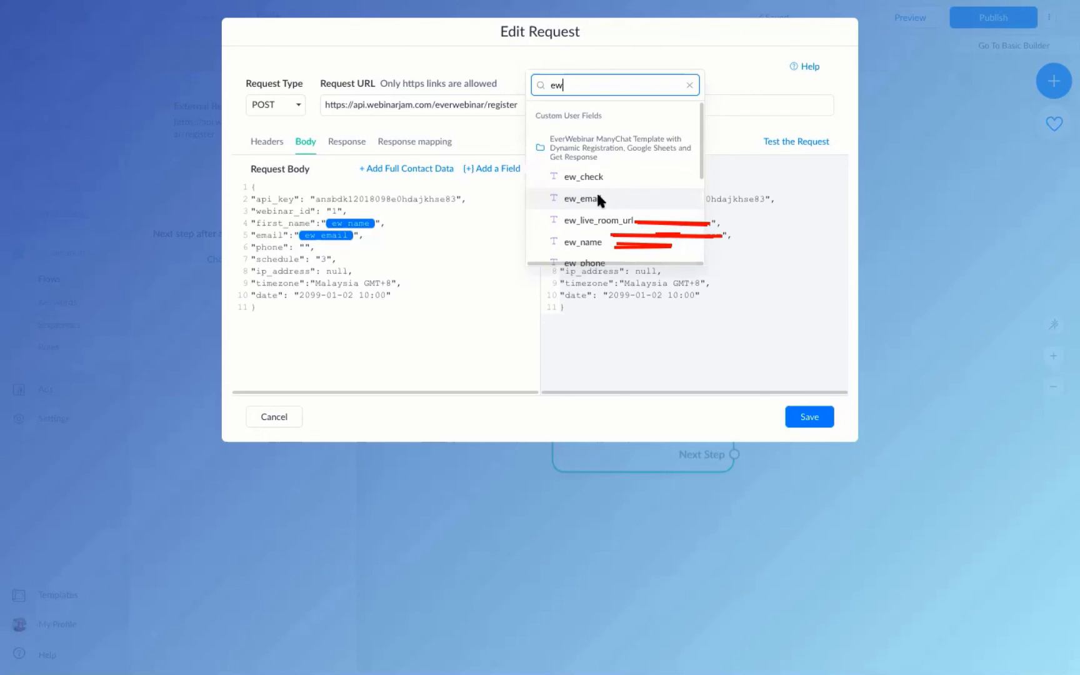
scroll(597, 199, down, 3)
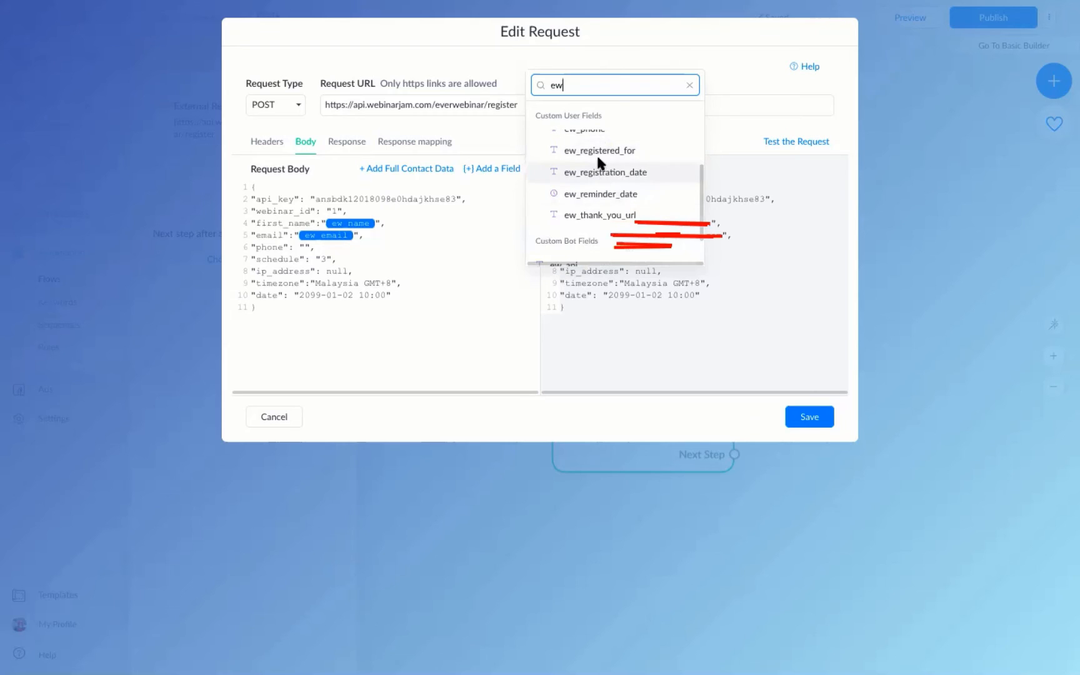
scroll(599, 144, up, 1)
click(604, 129)
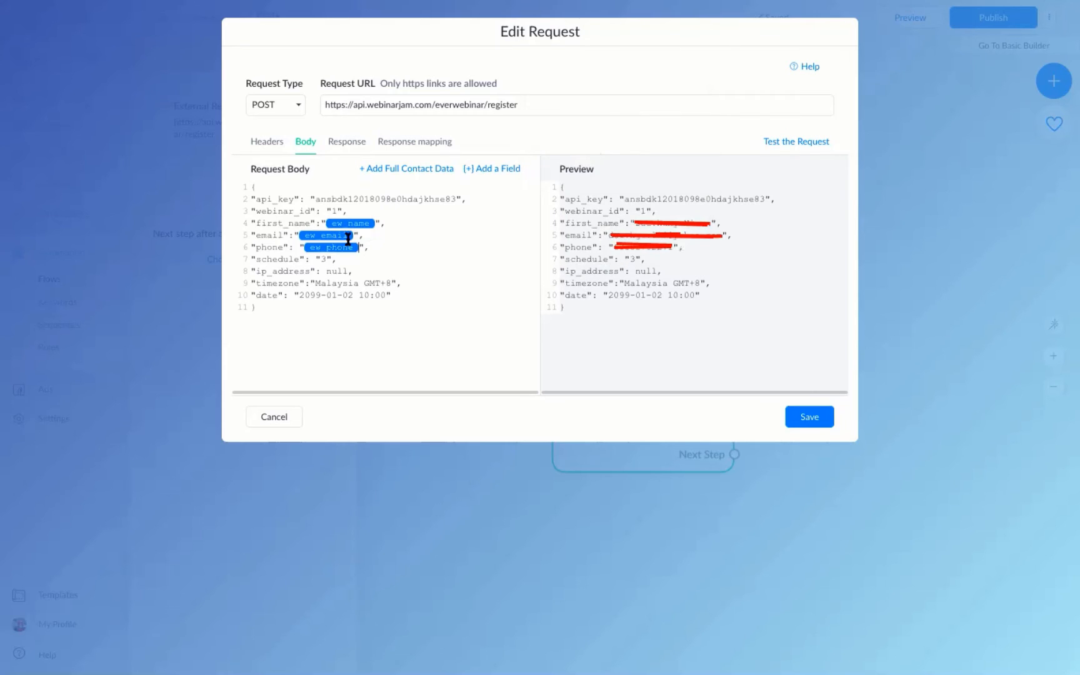
drag(373, 222, 333, 230)
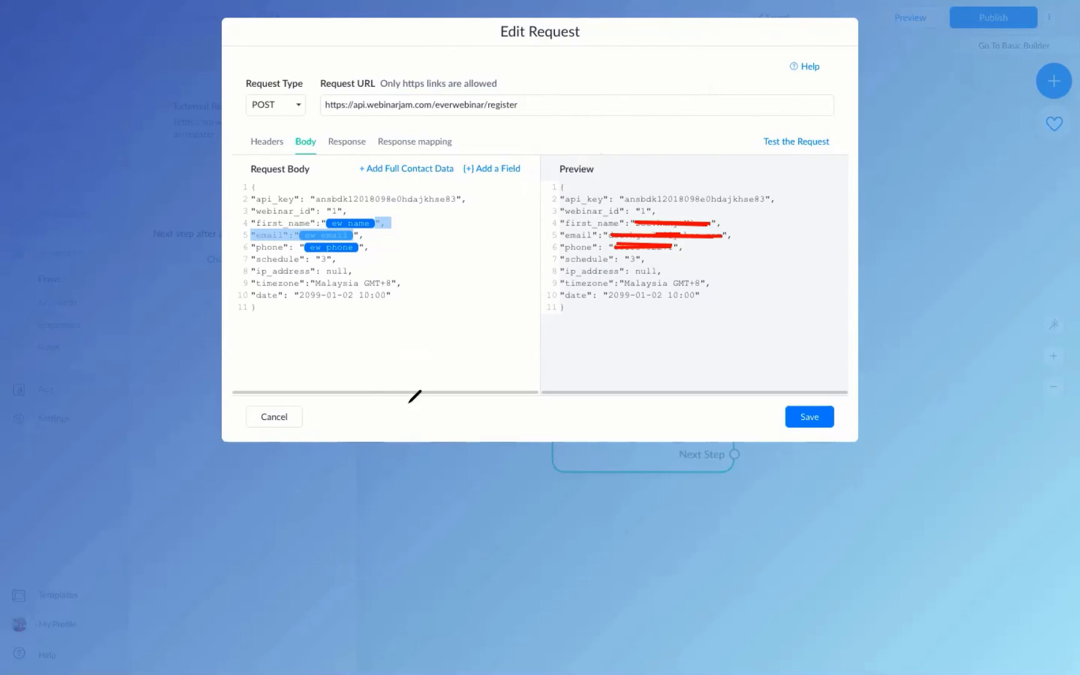
mouse_move(369, 421)
mouse_down()
mouse_move(359, 479)
mouse_move(391, 474)
mouse_up()
drag(415, 452, 406, 466)
mouse_move(418, 425)
mouse_down()
mouse_move(421, 473)
mouse_move(431, 441)
mouse_up()
drag(445, 445, 480, 445)
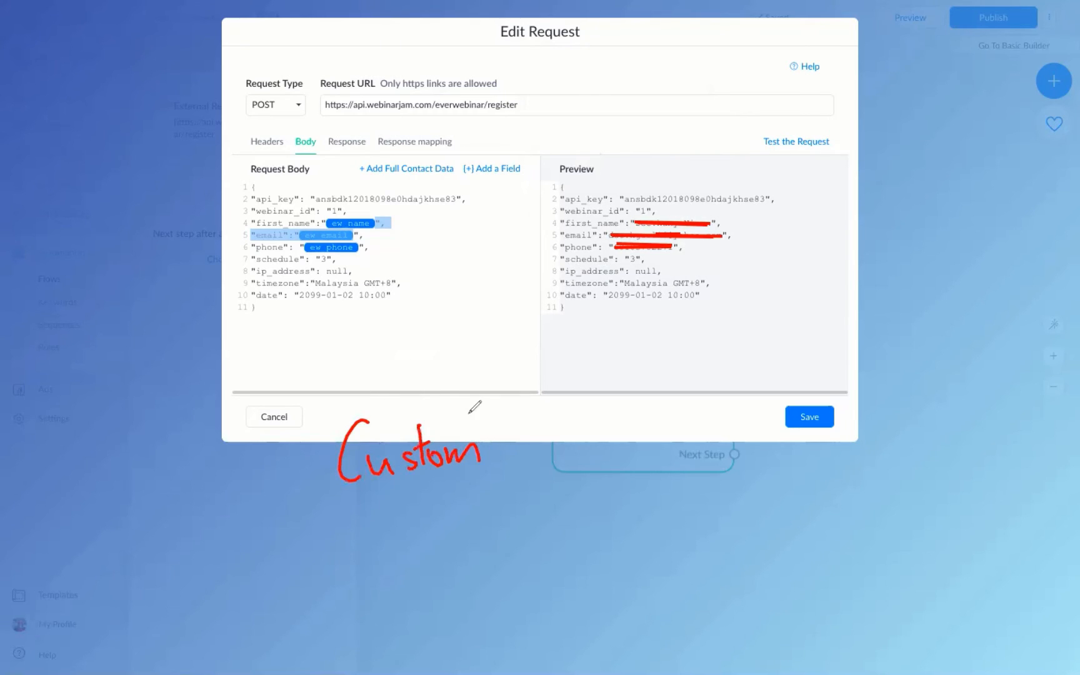
mouse_move(488, 291)
mouse_down()
mouse_move(486, 338)
mouse_move(516, 329)
mouse_up()
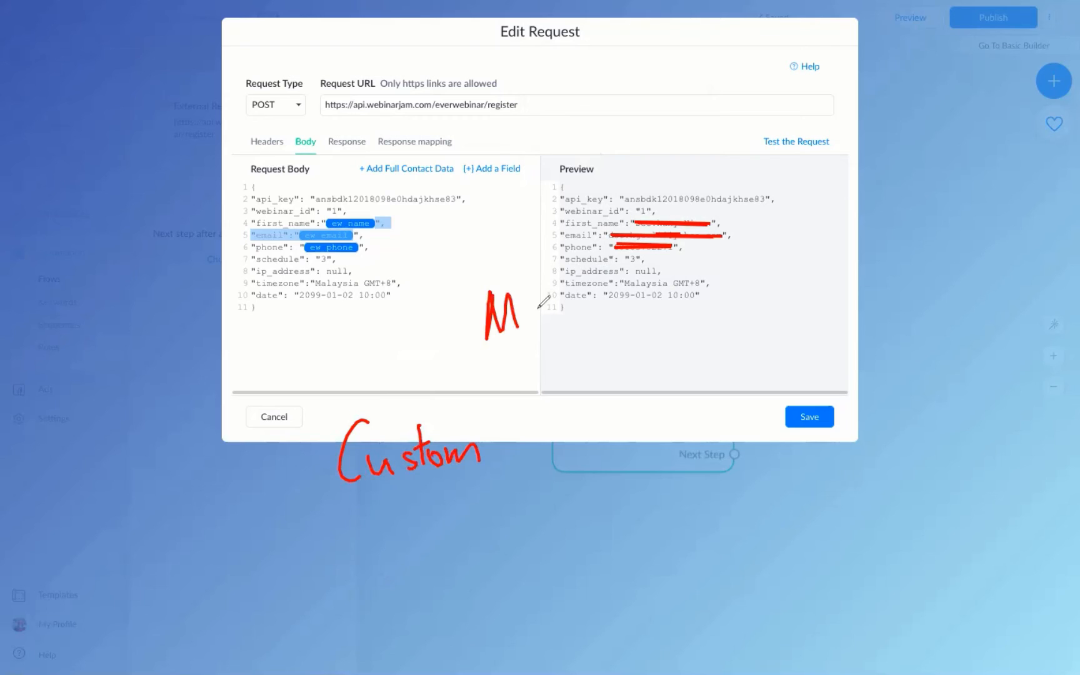
mouse_move(555, 291)
mouse_down()
mouse_move(555, 322)
mouse_move(567, 323)
mouse_up()
mouse_move(457, 348)
mouse_down()
mouse_move(428, 402)
mouse_move(447, 392)
mouse_up()
drag(502, 416, 524, 411)
mouse_move(506, 416)
mouse_down()
mouse_move(513, 461)
mouse_move(525, 435)
mouse_up()
mouse_move(530, 438)
mouse_down()
mouse_move(533, 458)
mouse_move(553, 458)
mouse_up()
drag(554, 419, 558, 449)
drag(576, 432, 583, 441)
drag(579, 398, 584, 450)
mouse_move(624, 334)
mouse_down()
mouse_move(659, 365)
mouse_move(692, 444)
mouse_up()
mouse_move(691, 397)
mouse_down()
mouse_move(695, 443)
mouse_move(720, 412)
mouse_move(743, 440)
mouse_up()
mouse_move(732, 413)
mouse_down()
mouse_move(840, 382)
mouse_move(820, 441)
mouse_up()
drag(815, 413, 834, 409)
mouse_move(851, 406)
mouse_down()
mouse_move(852, 432)
mouse_move(893, 430)
mouse_up()
drag(904, 370, 907, 430)
drag(926, 409, 924, 431)
drag(924, 365, 935, 436)
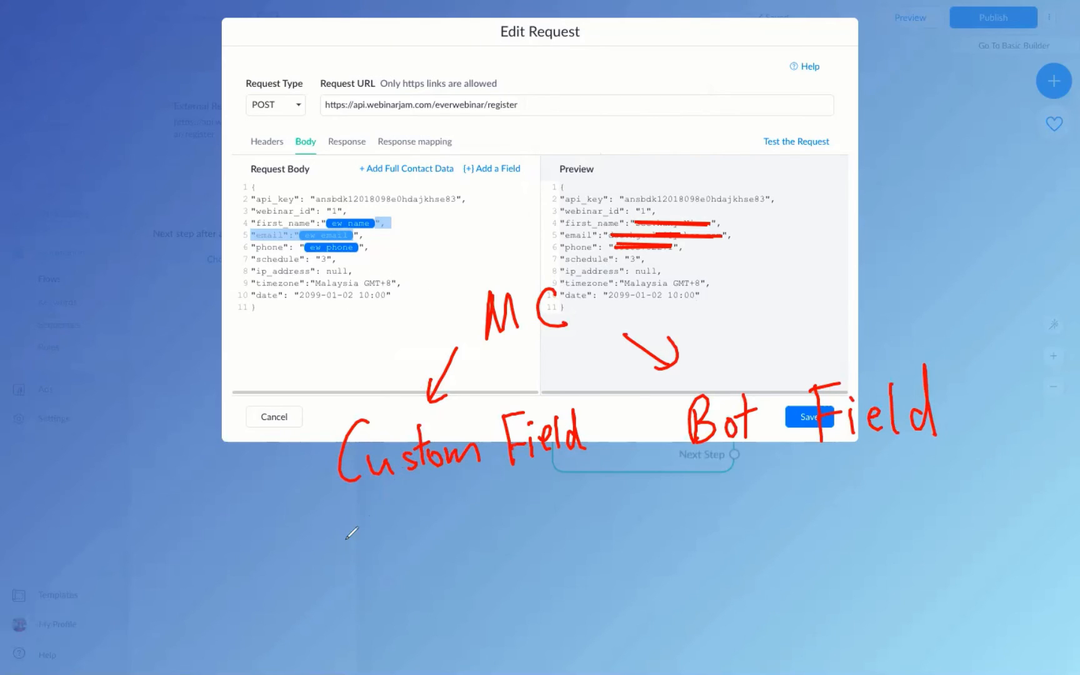
drag(331, 536, 336, 535)
mouse_move(372, 532)
mouse_down()
mouse_move(398, 549)
mouse_move(435, 515)
mouse_move(482, 550)
mouse_move(581, 528)
mouse_up()
mouse_move(336, 597)
mouse_down()
mouse_move(397, 606)
mouse_move(437, 585)
mouse_move(482, 616)
mouse_move(516, 611)
mouse_up()
mouse_move(520, 593)
mouse_down()
mouse_move(538, 588)
mouse_move(545, 601)
mouse_up()
drag(560, 587, 568, 600)
drag(587, 555, 589, 591)
mouse_move(335, 648)
mouse_down()
mouse_move(407, 653)
mouse_move(442, 640)
mouse_move(484, 667)
mouse_move(561, 635)
mouse_up()
mouse_move(565, 631)
mouse_down()
mouse_move(576, 644)
mouse_move(601, 643)
mouse_up()
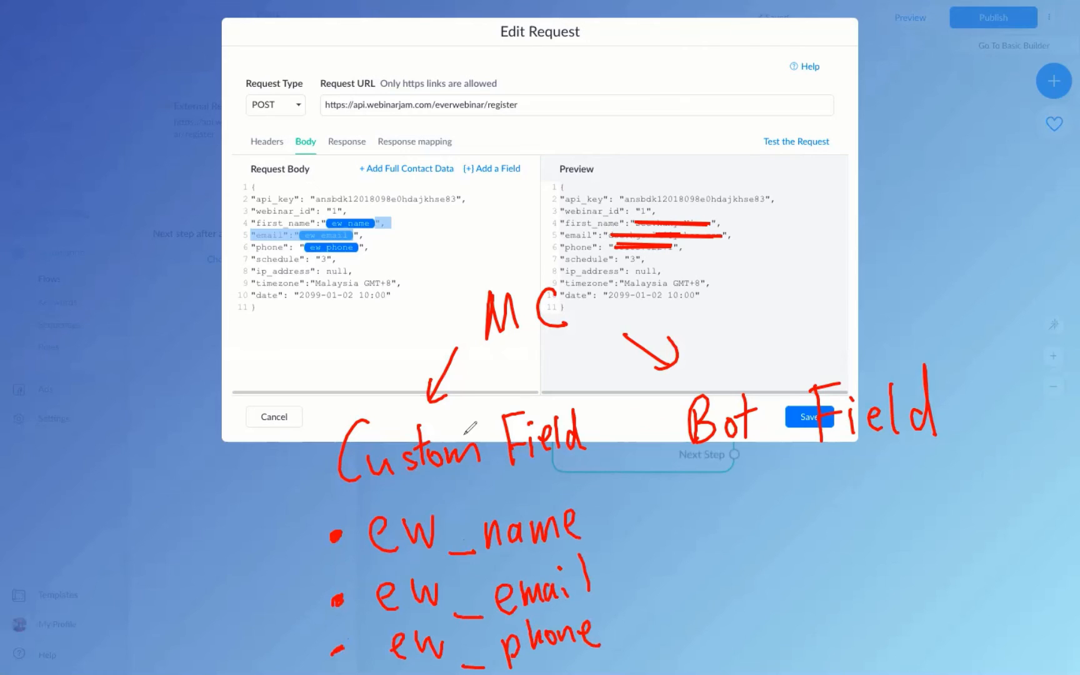
mouse_move(376, 28)
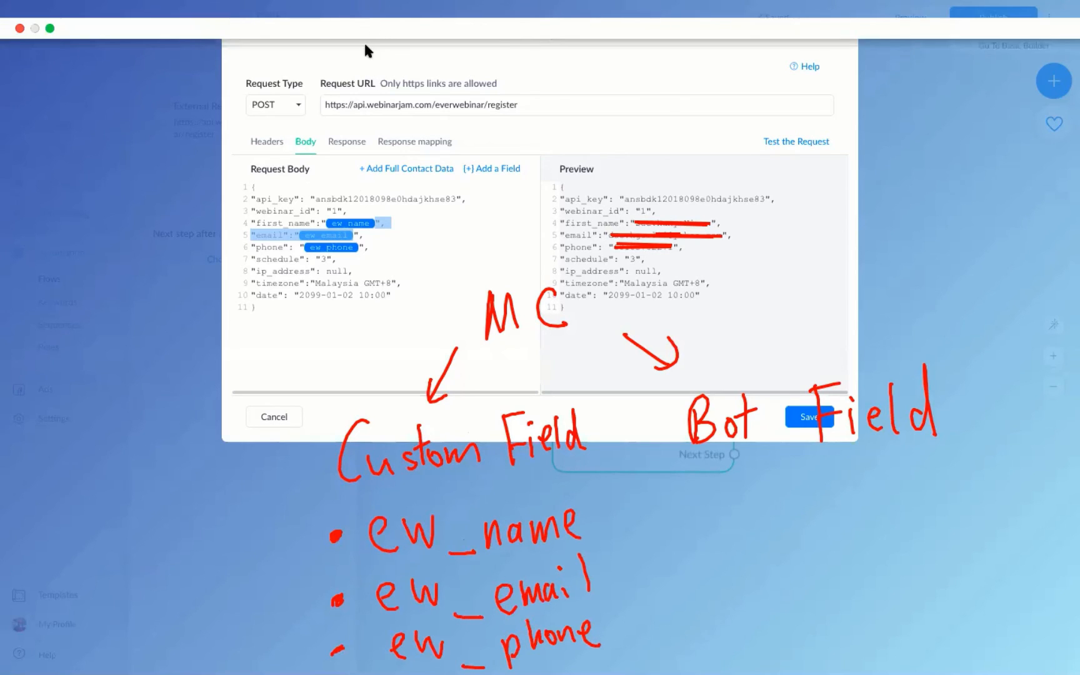
Check the email token's settings, close them, and save the Edit Request dialog.
click(340, 235)
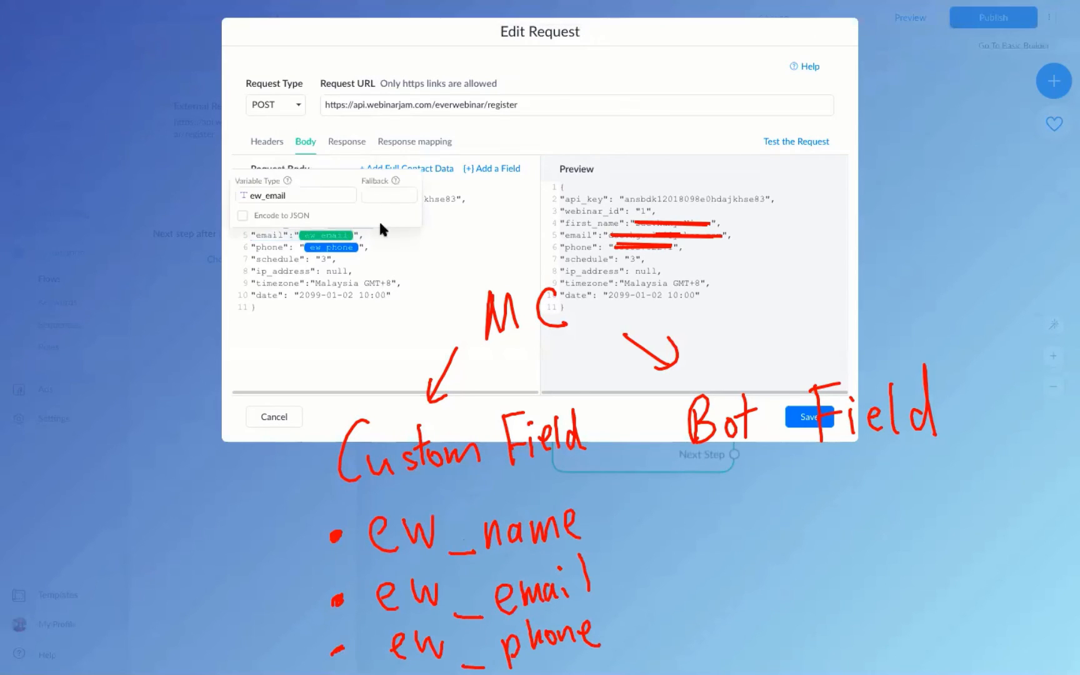
click(448, 245)
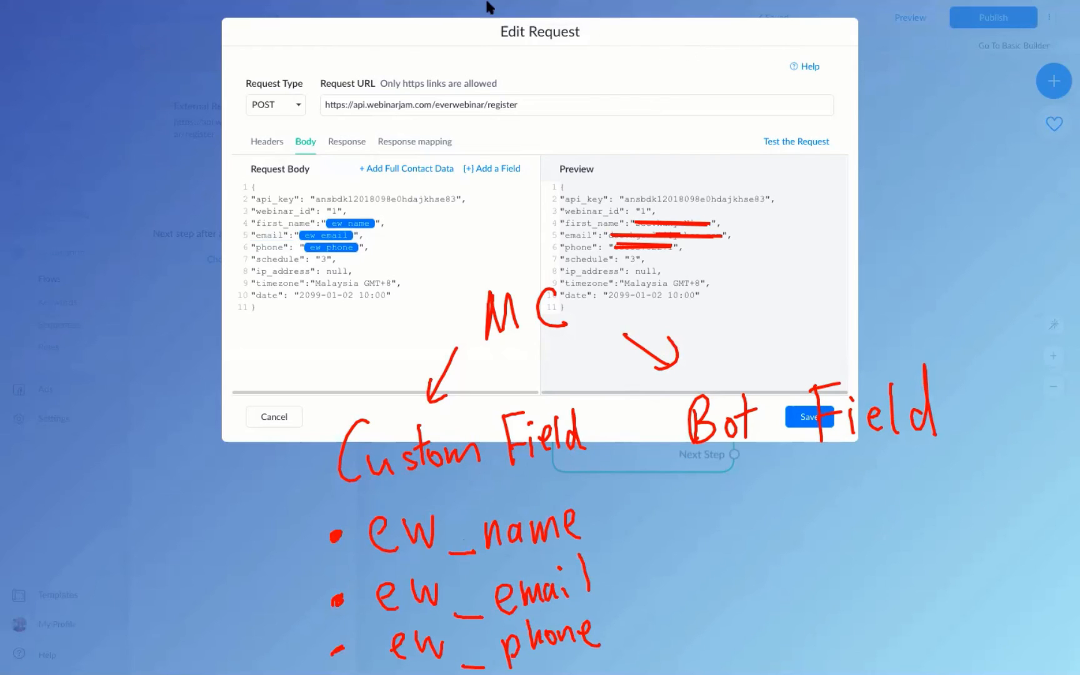
click(797, 415)
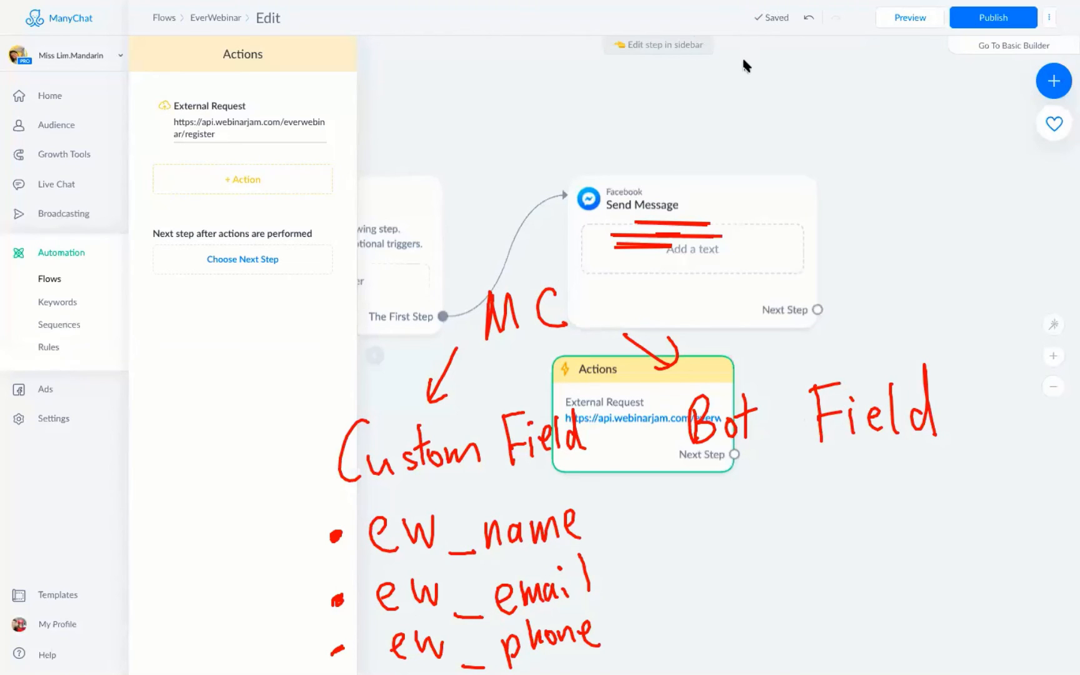
Show the custom user fields under Settings for the EverWebinar template folder.
click(54, 421)
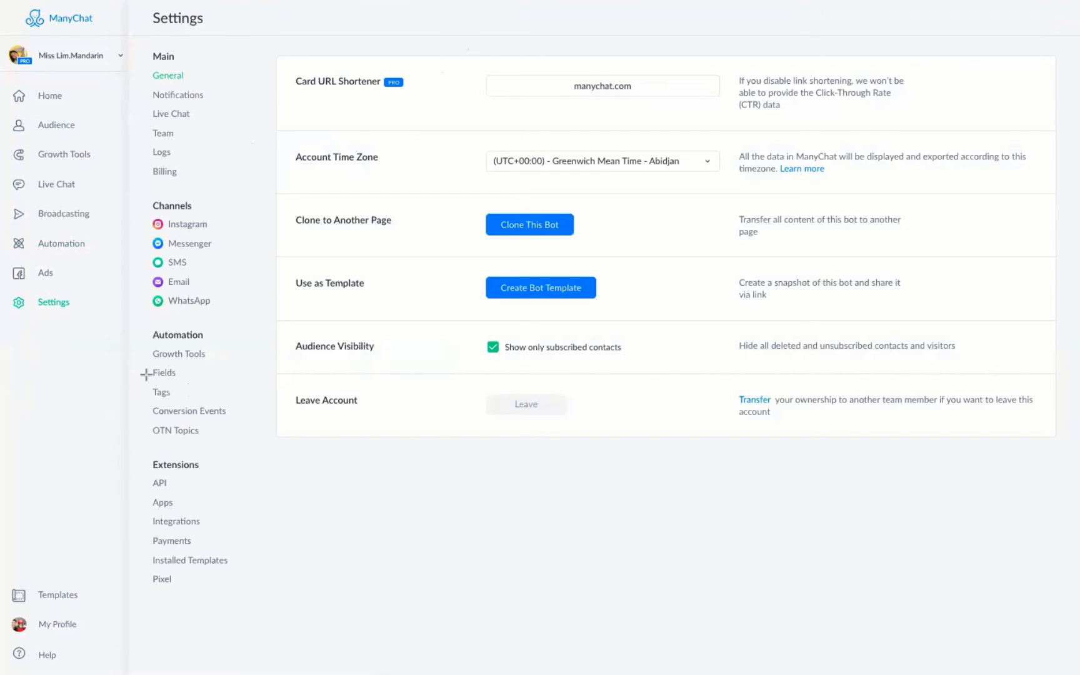
drag(145, 363, 197, 383)
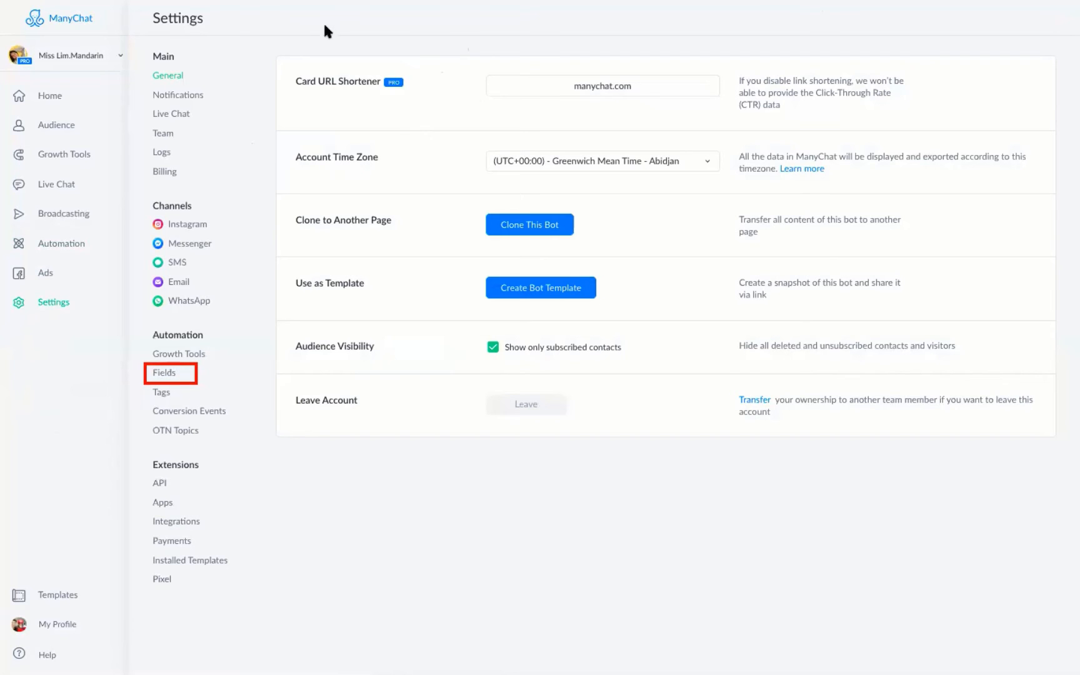
click(166, 376)
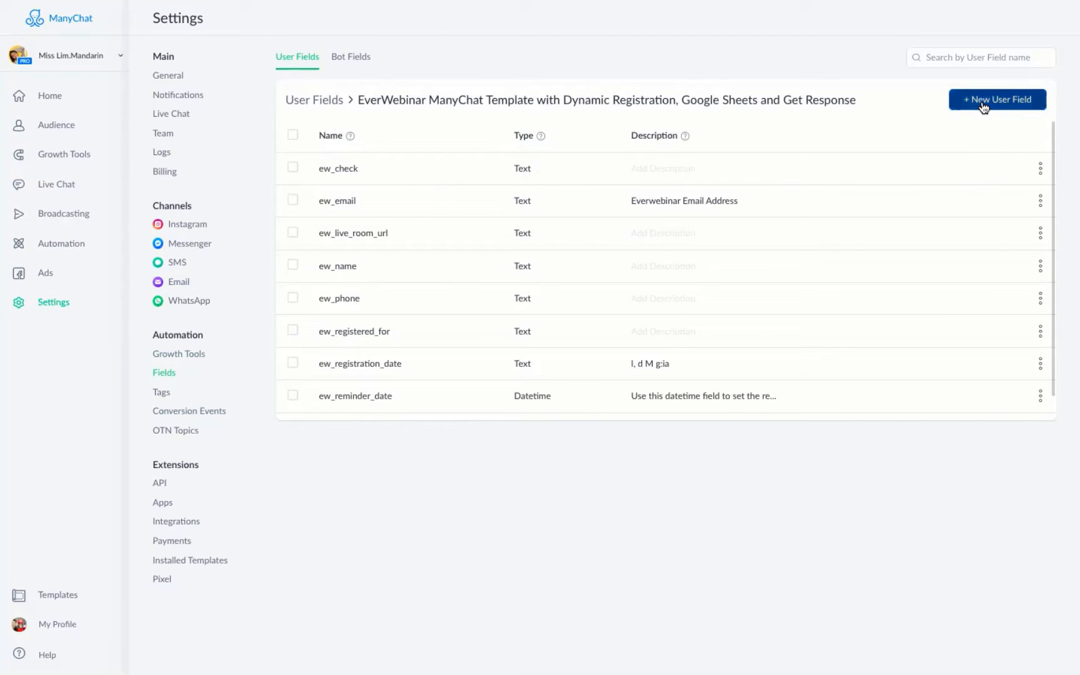
Start a Text-type user field named 'ew_na,me', then cancel it.
click(987, 100)
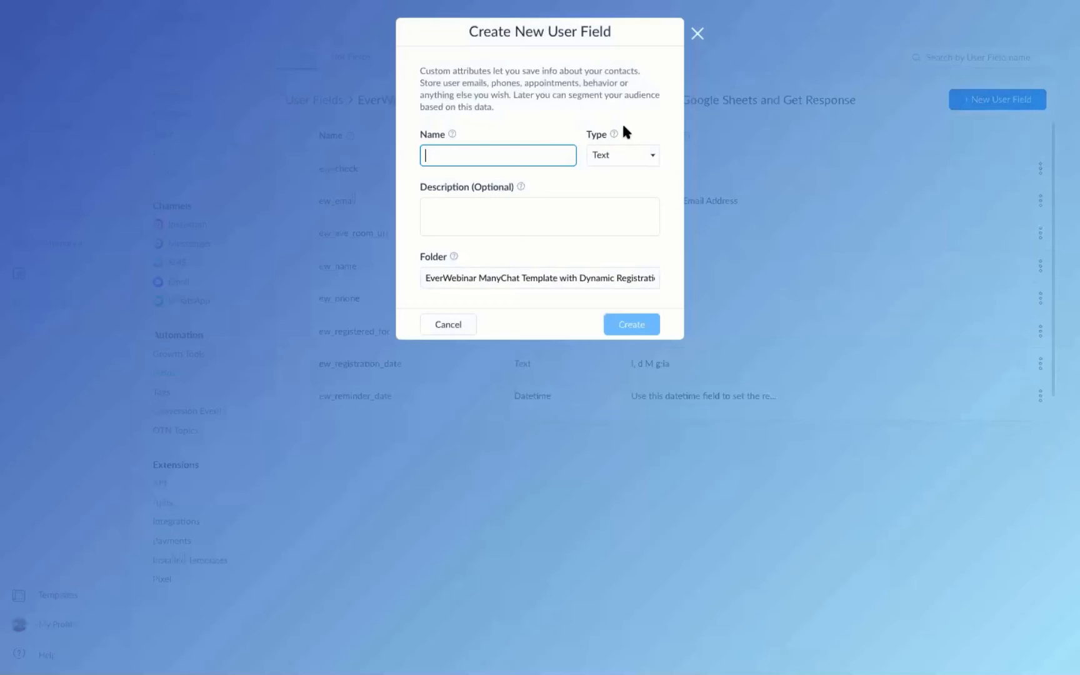
text(e)
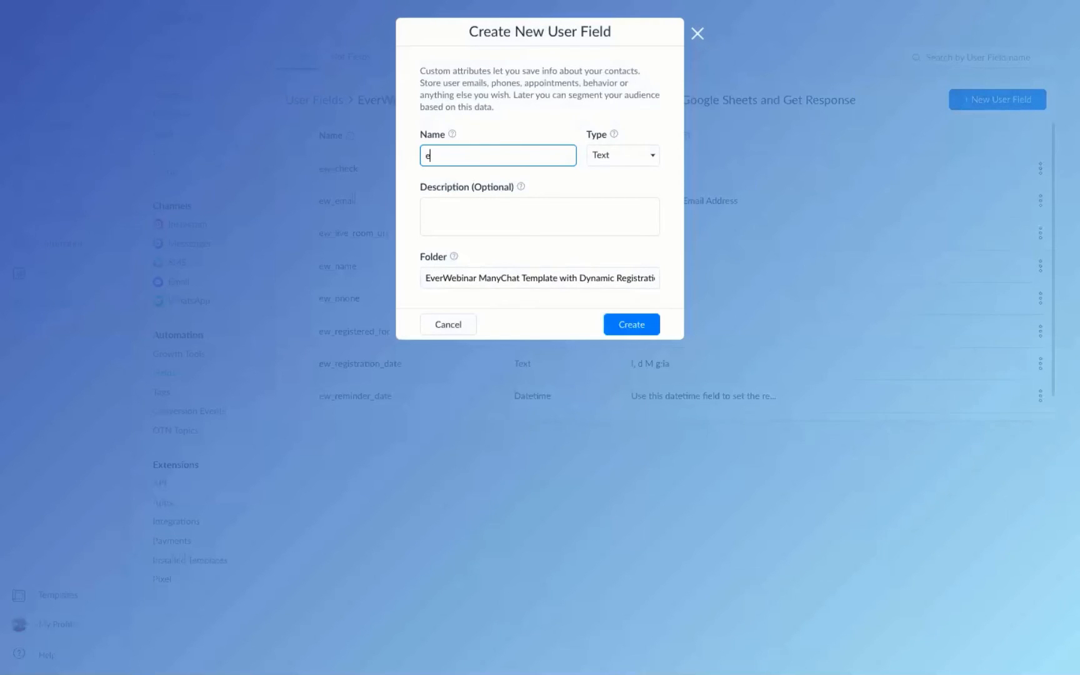
text(w_na,me)
click(629, 159)
click(628, 156)
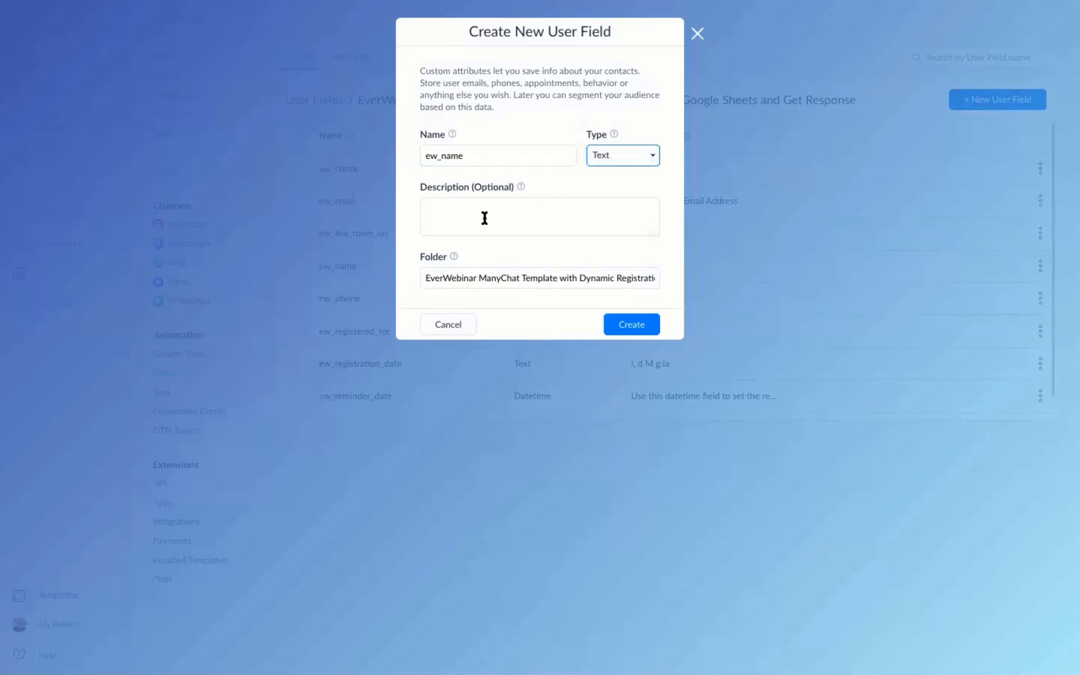
click(442, 327)
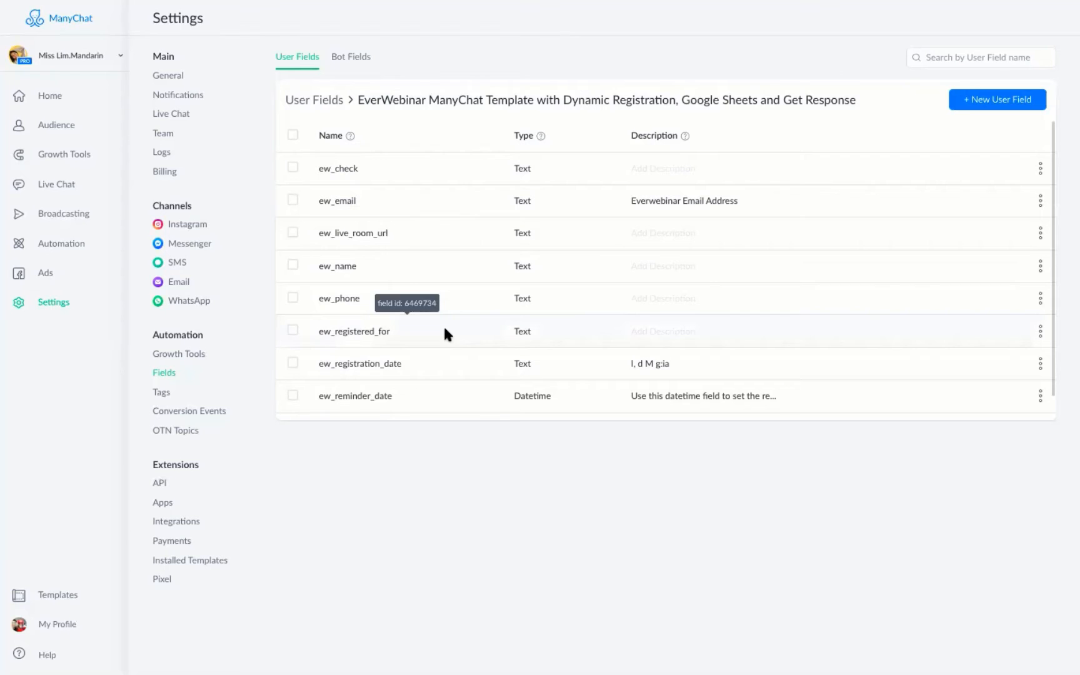
Start a Text-type user field named 'ew_ema', then cancel it.
click(969, 106)
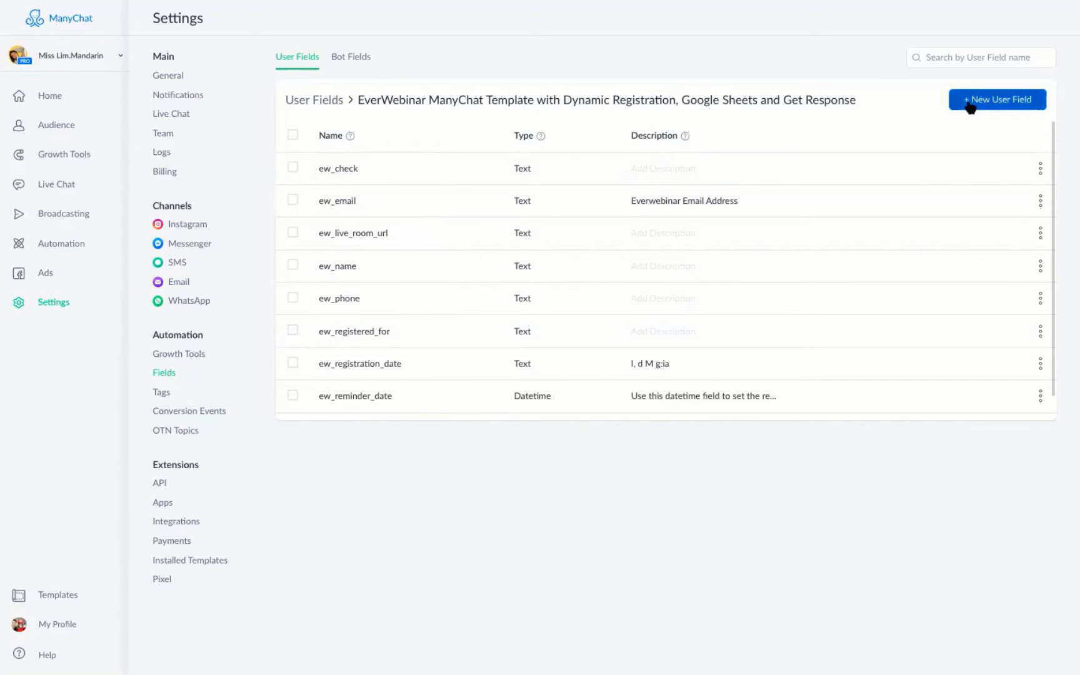
text(ew)
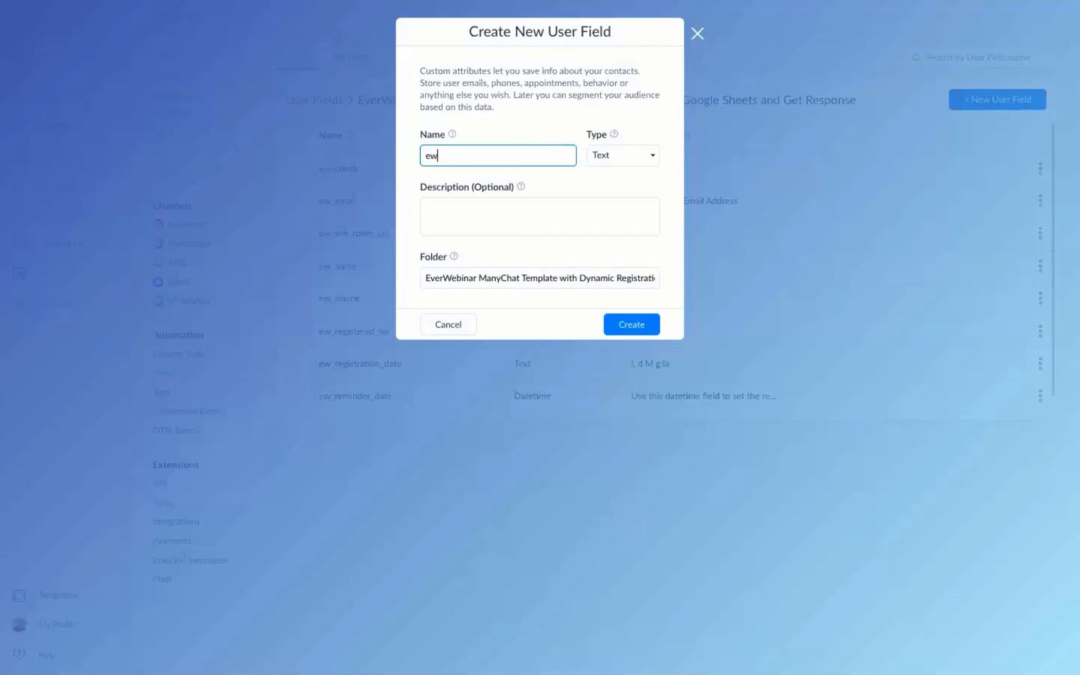
text(_email)
click(619, 154)
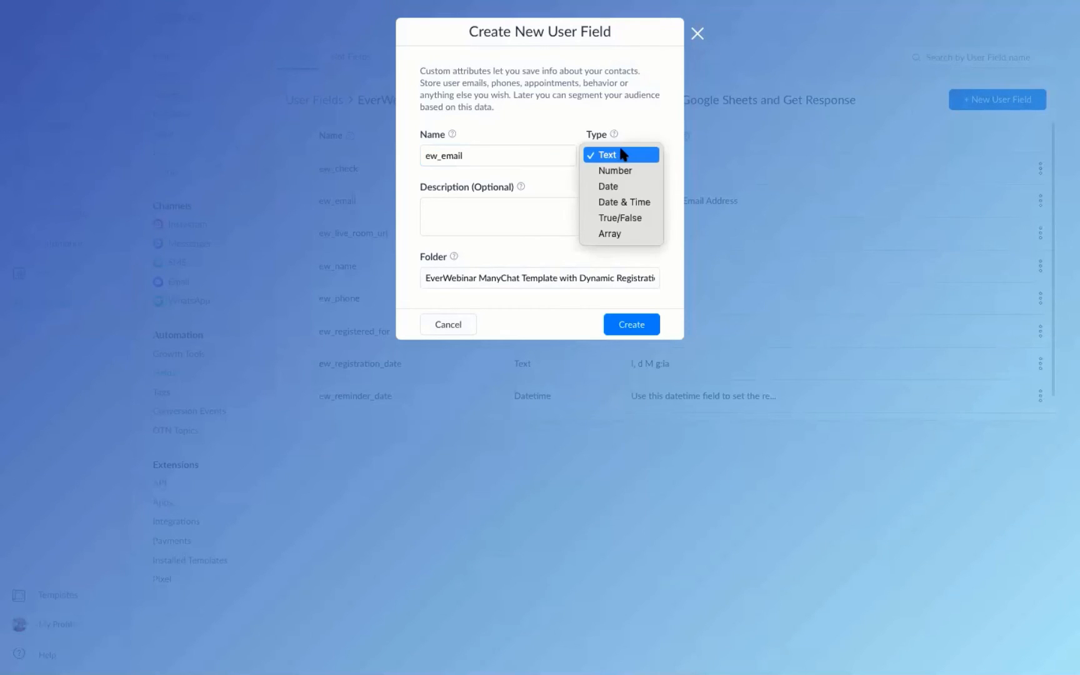
click(623, 154)
click(441, 334)
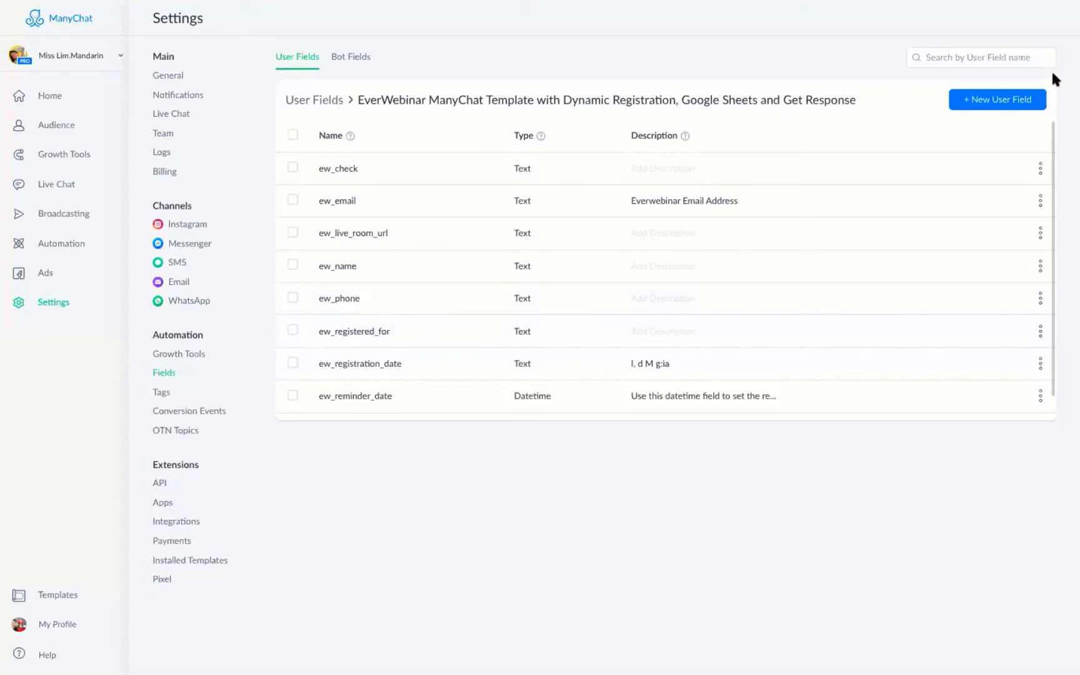
Start another new user field with type Number and select its name.
click(1000, 100)
text(ew_phone)
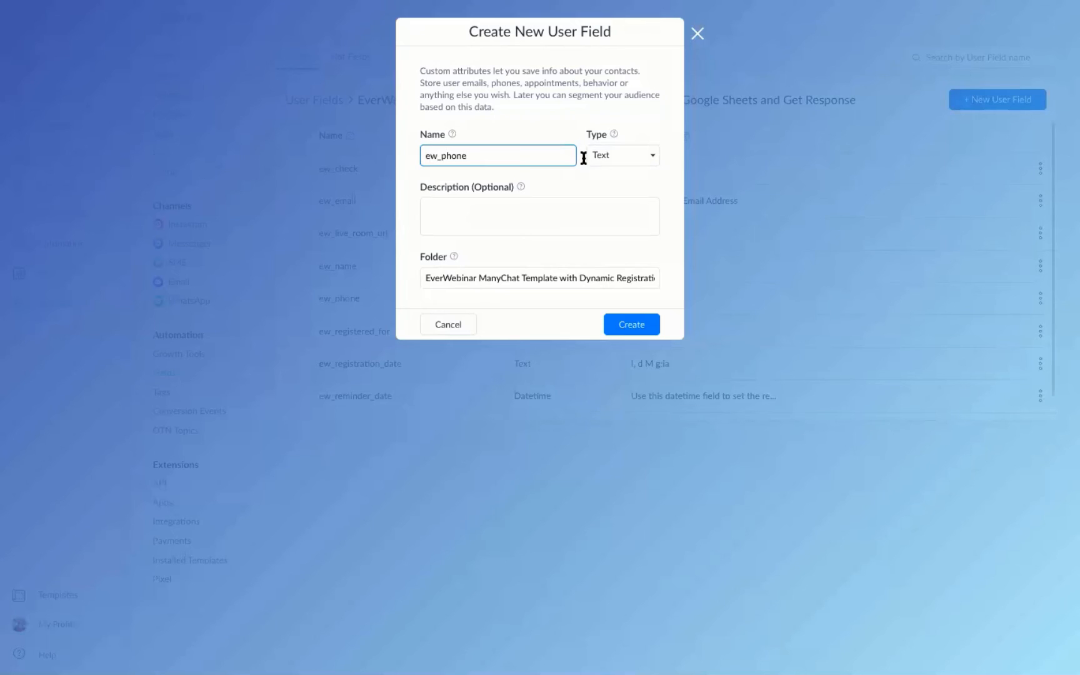
click(628, 157)
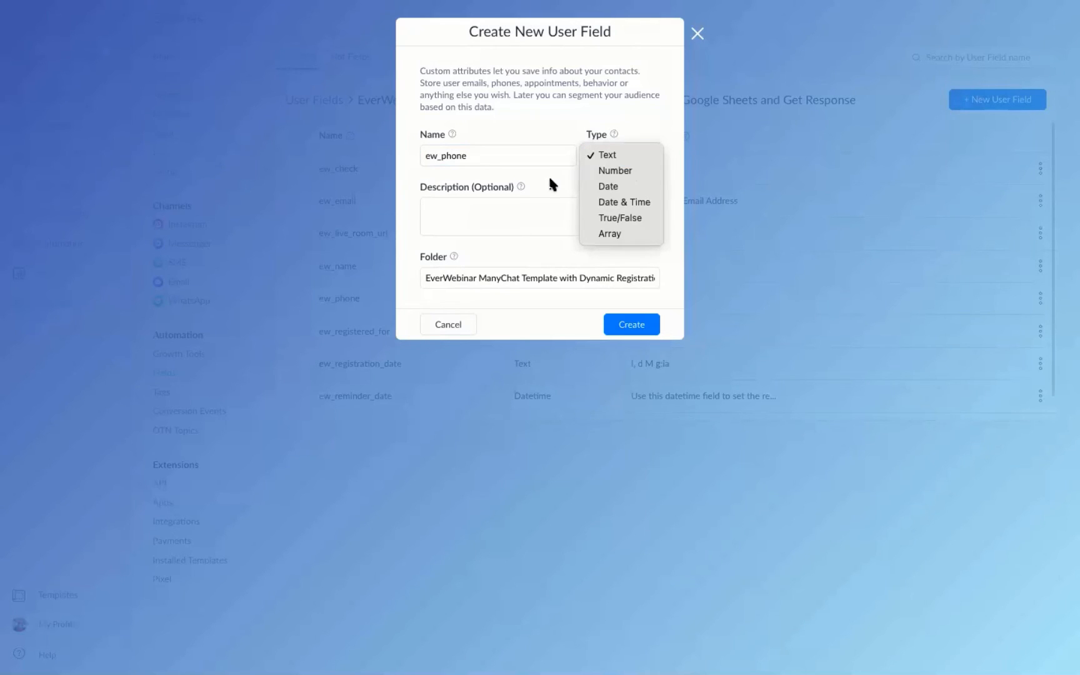
click(603, 171)
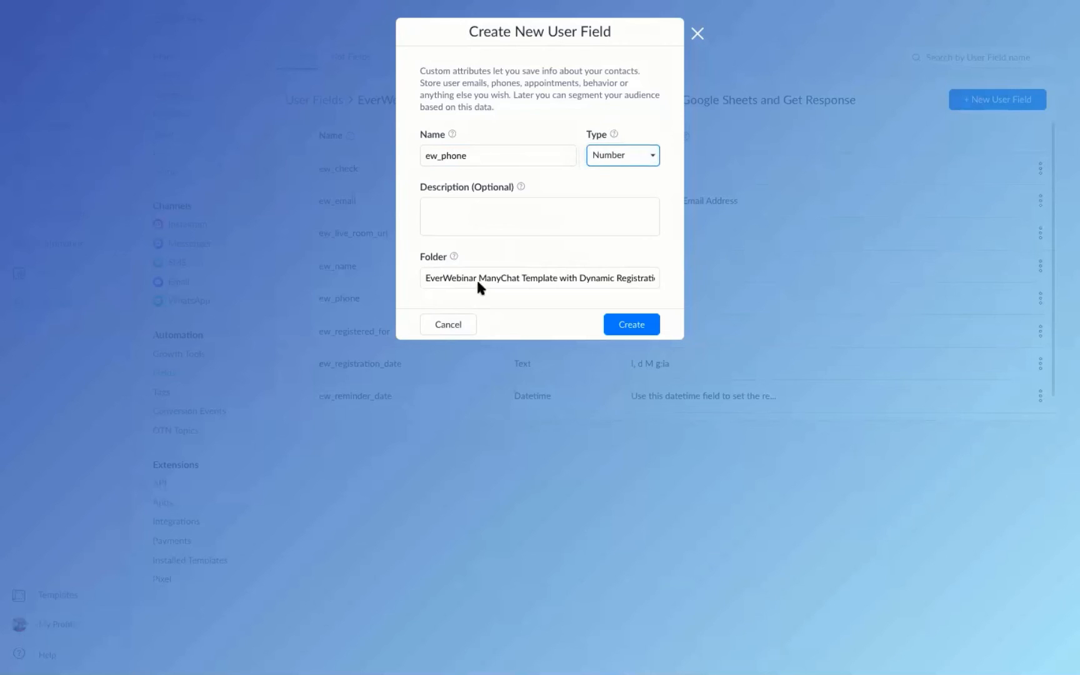
click(489, 164)
double_click(489, 163)
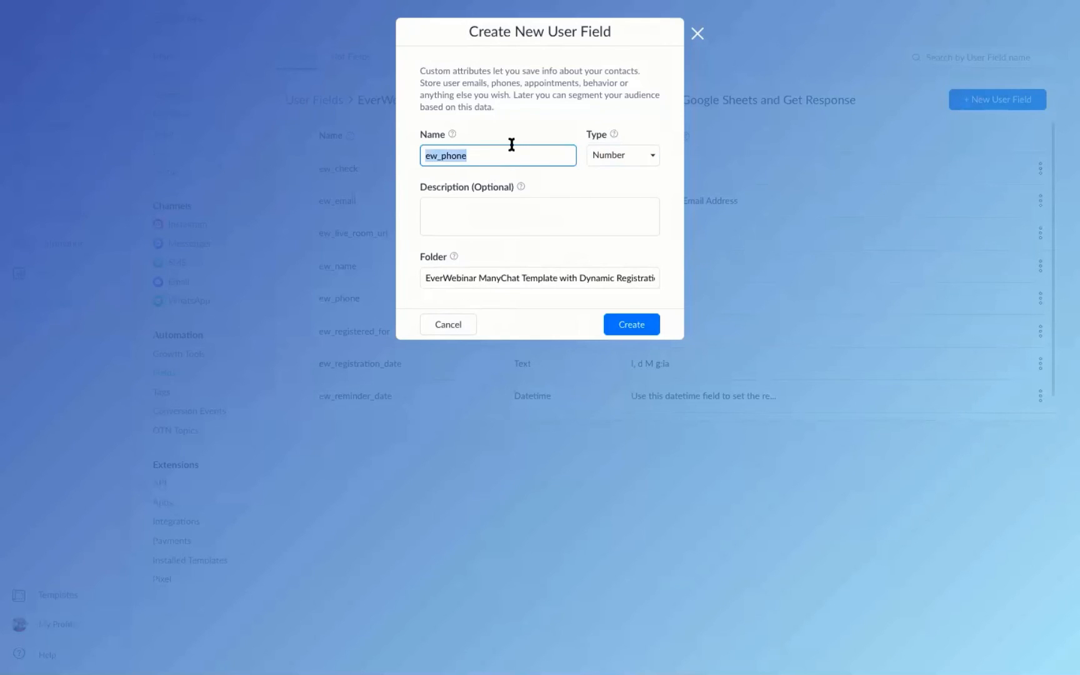
Name the field ew_url with type Text, then discard it.
text(ew_live_room_url)
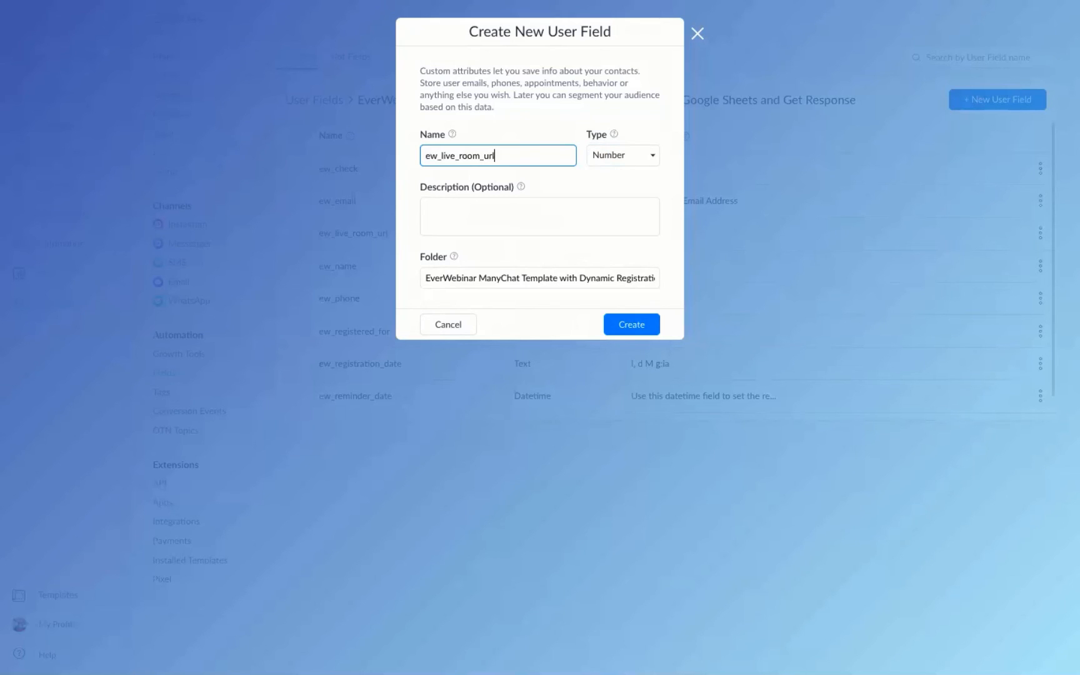
drag(521, 155, 424, 146)
click(496, 154)
drag(499, 159, 443, 156)
click(473, 155)
key(BackSpace)
click(611, 156)
click(623, 141)
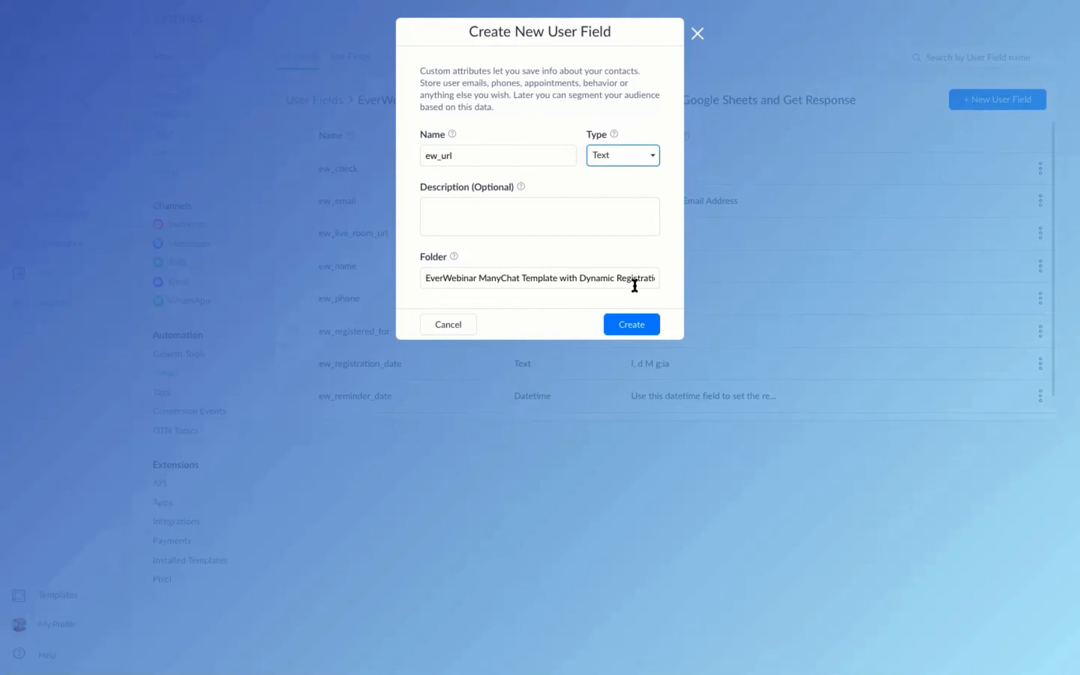
click(465, 328)
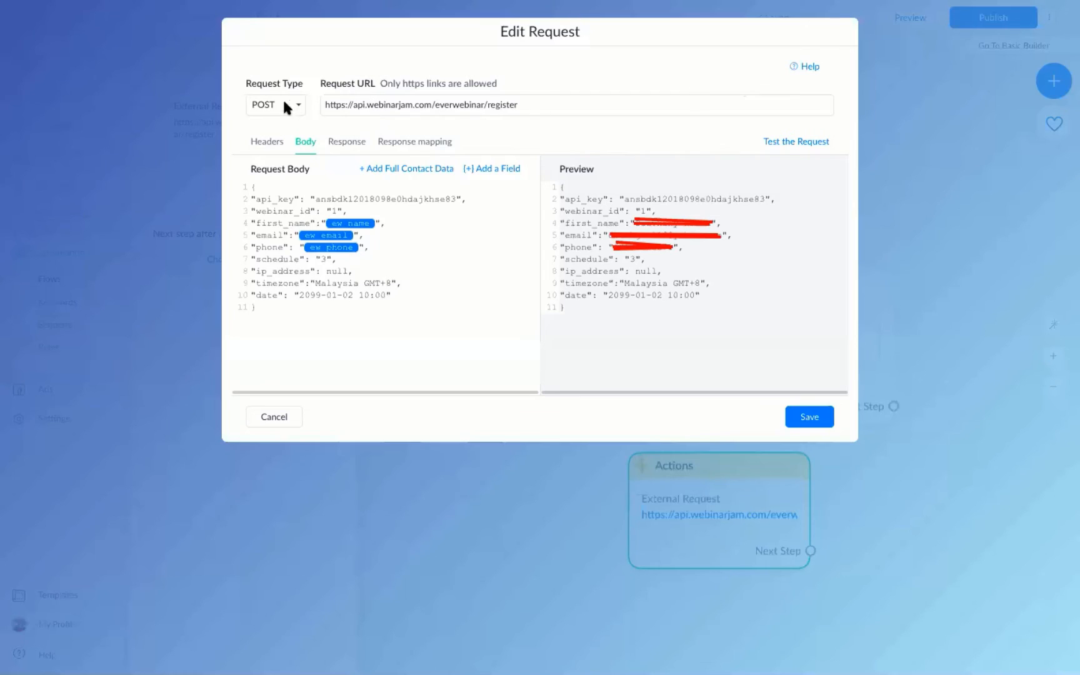
click(371, 224)
click(375, 224)
key(BackSpace)
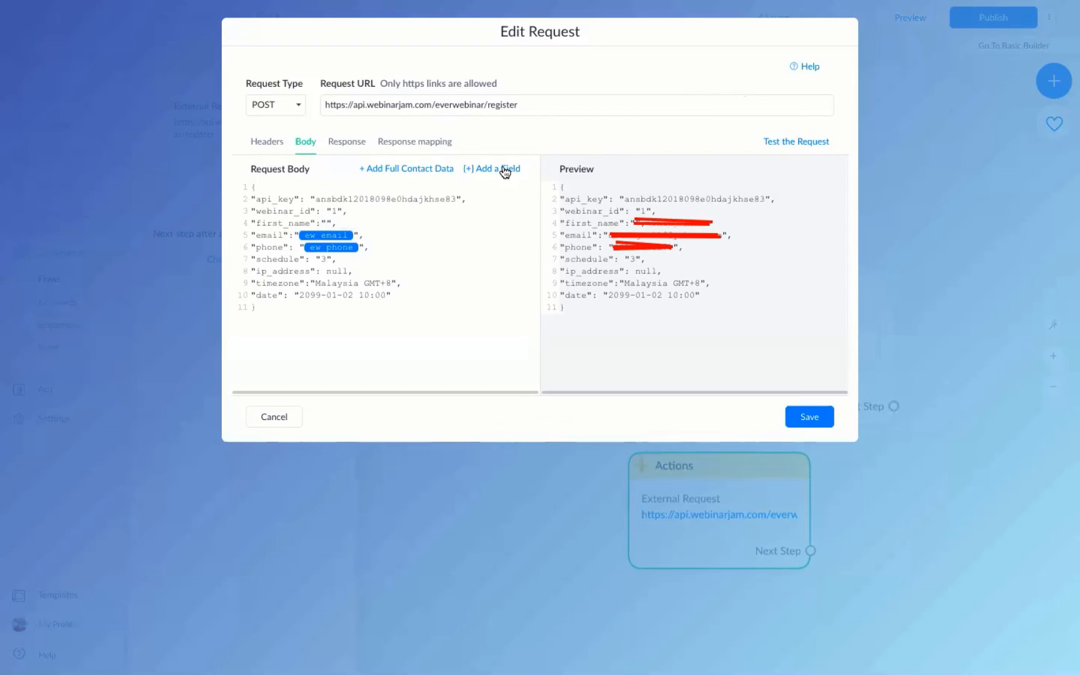
click(502, 170)
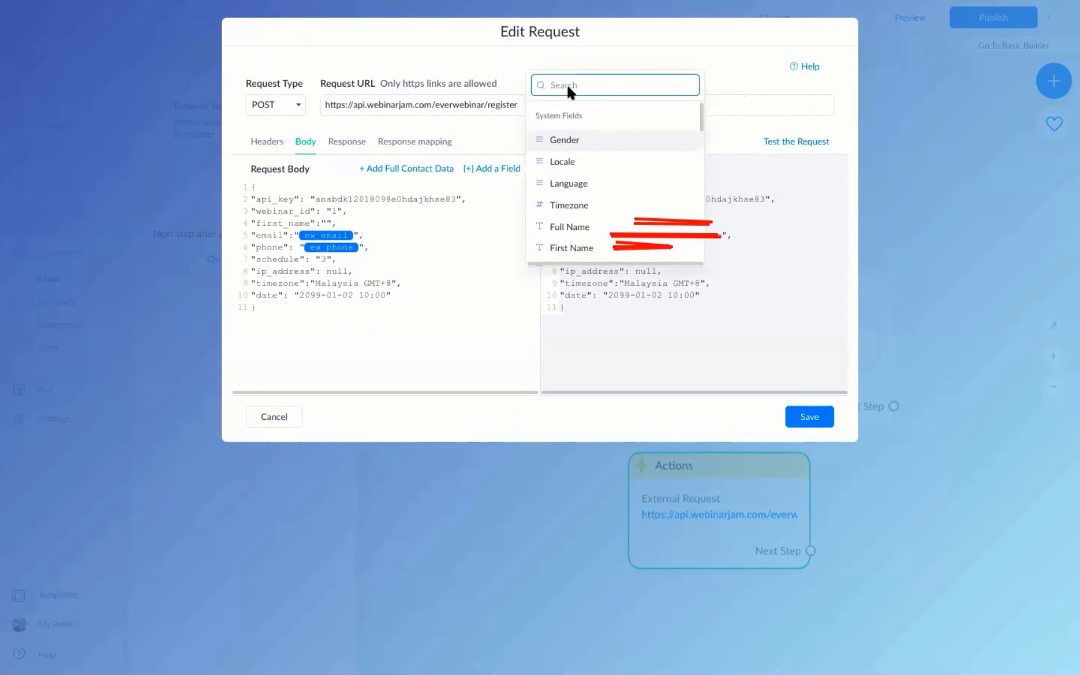
text(ew)
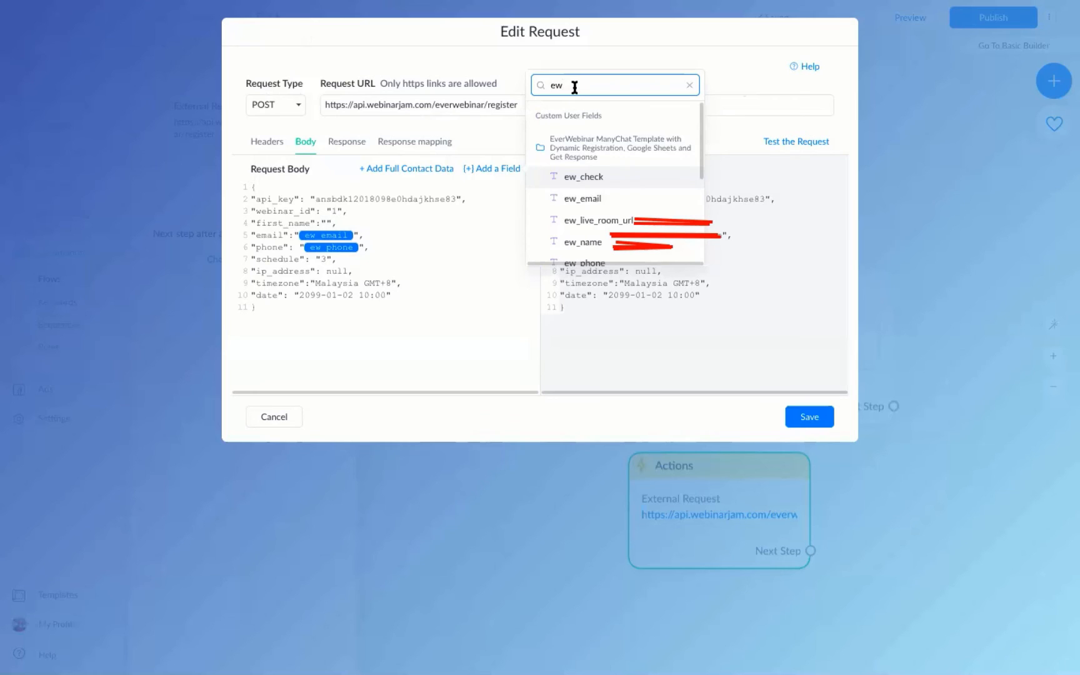
click(578, 235)
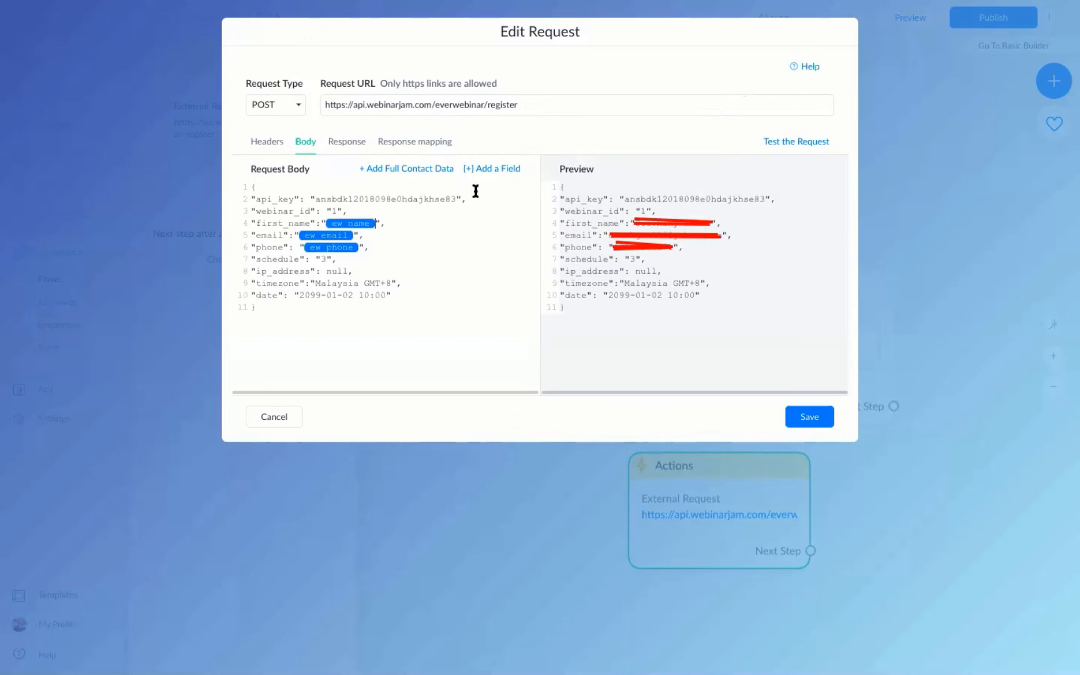
drag(330, 323, 222, 170)
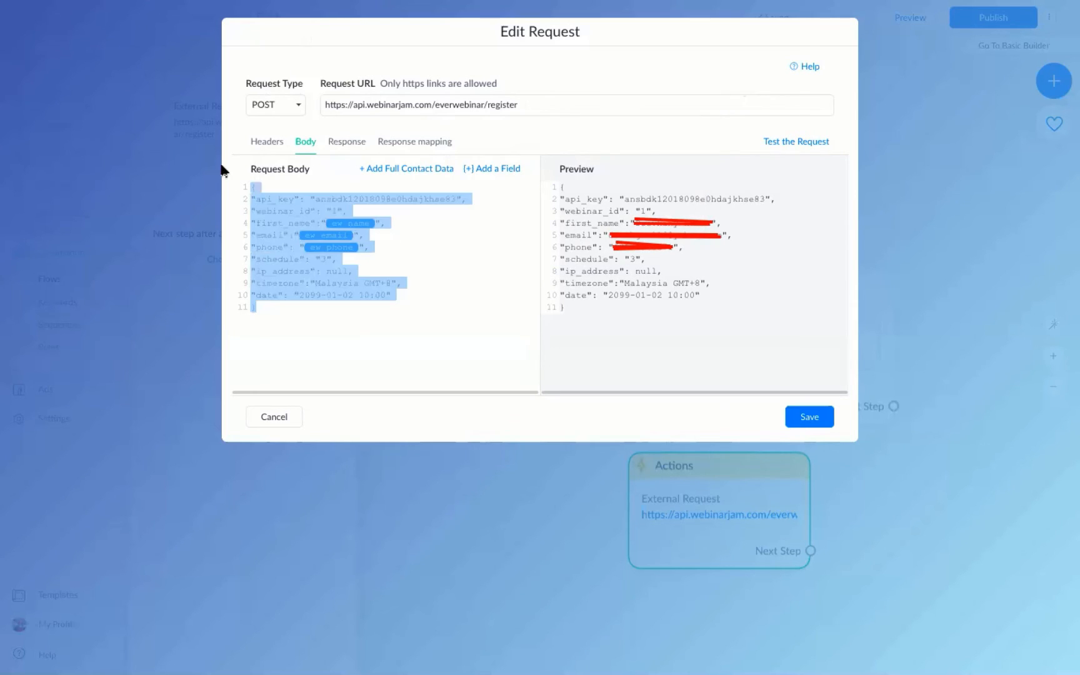
click(323, 318)
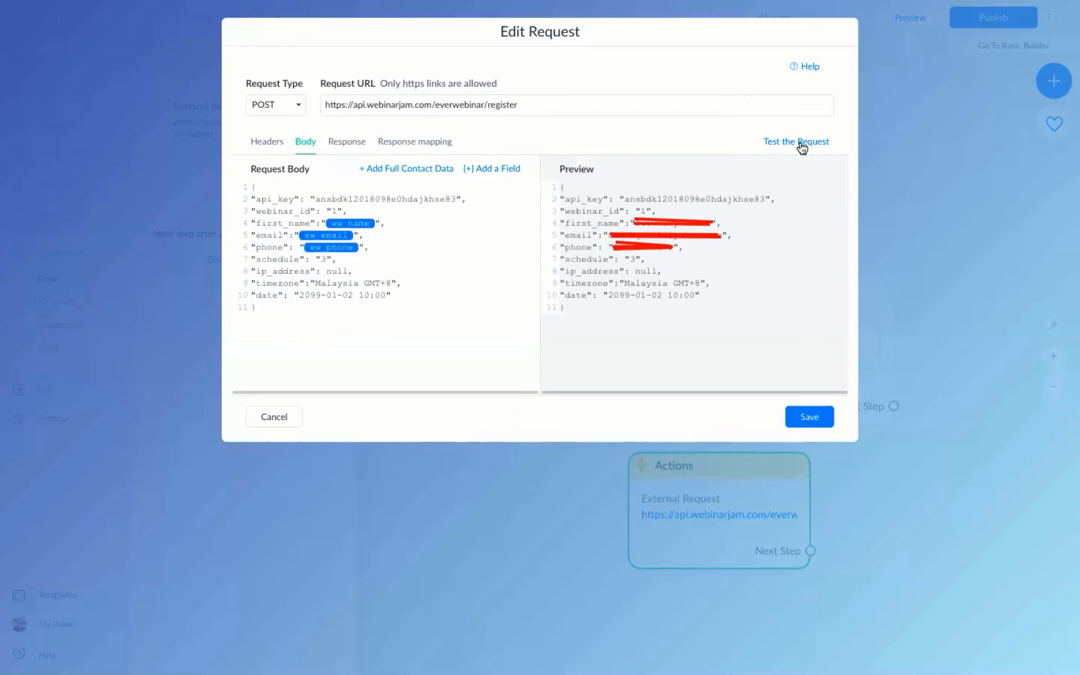
Test the register request and review the invalid api key error and success status.
click(802, 144)
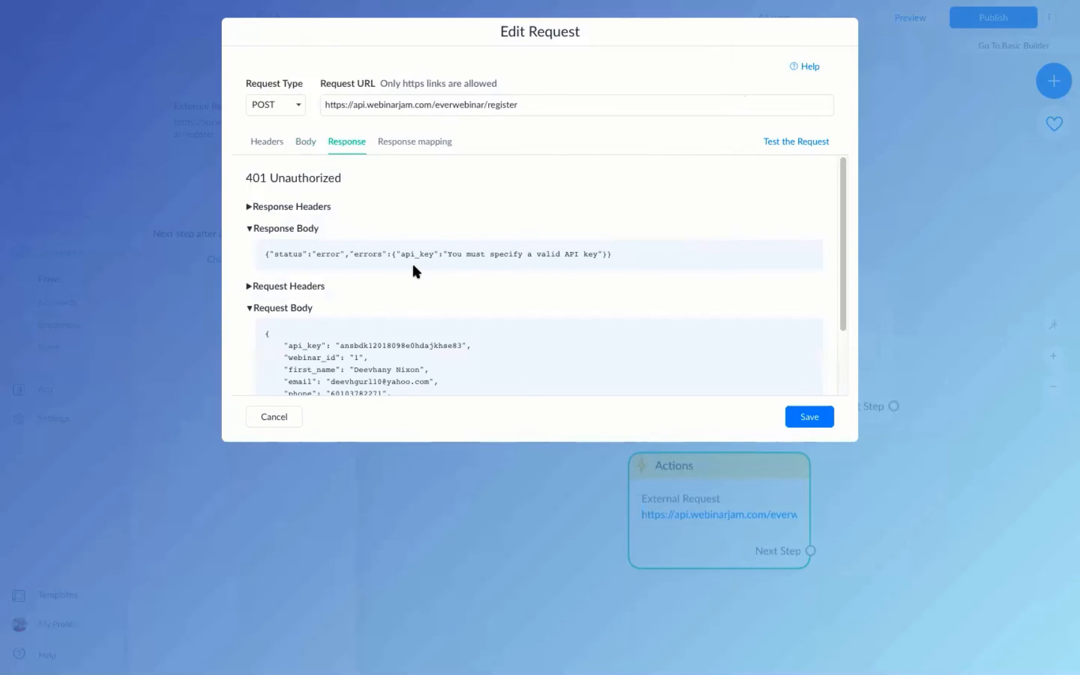
drag(399, 253, 600, 253)
click(392, 208)
drag(273, 253, 353, 250)
click(342, 252)
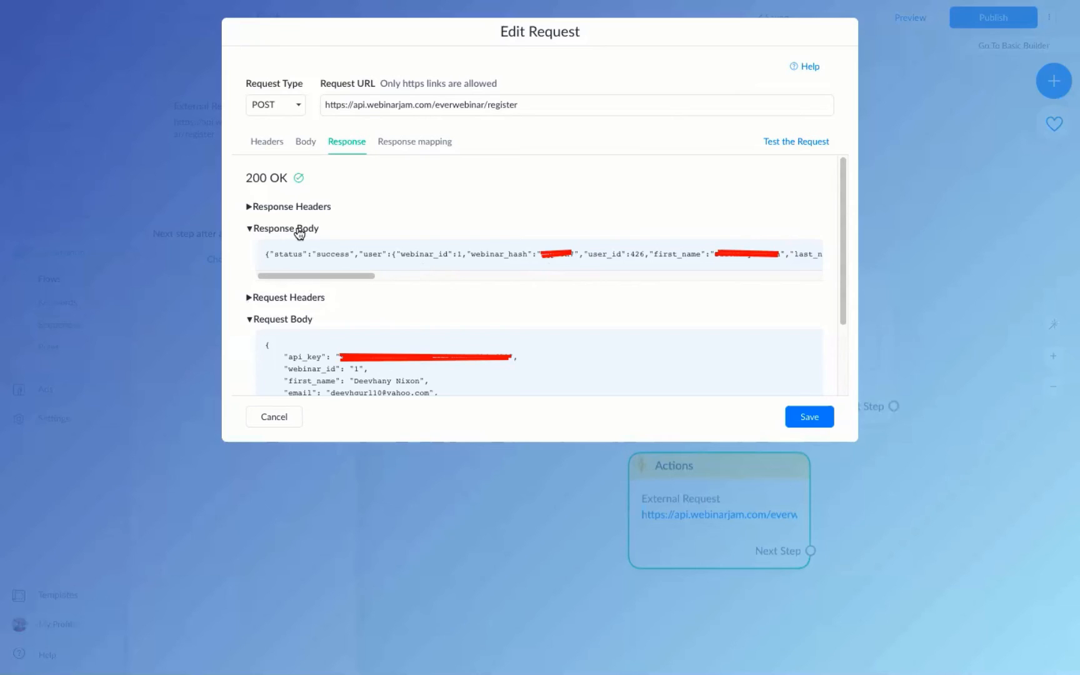
drag(264, 253, 356, 255)
click(402, 254)
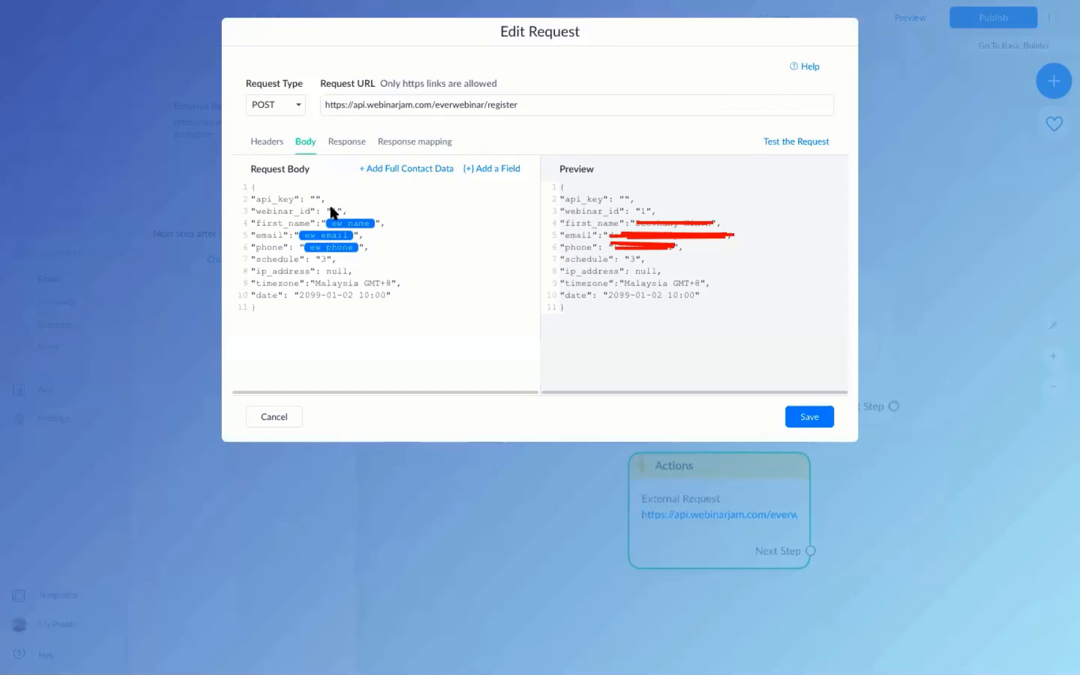
Change schedule to 2, retest past the api key error to 200 OK, then return to Body.
double_click(324, 259)
text(2)
click(793, 145)
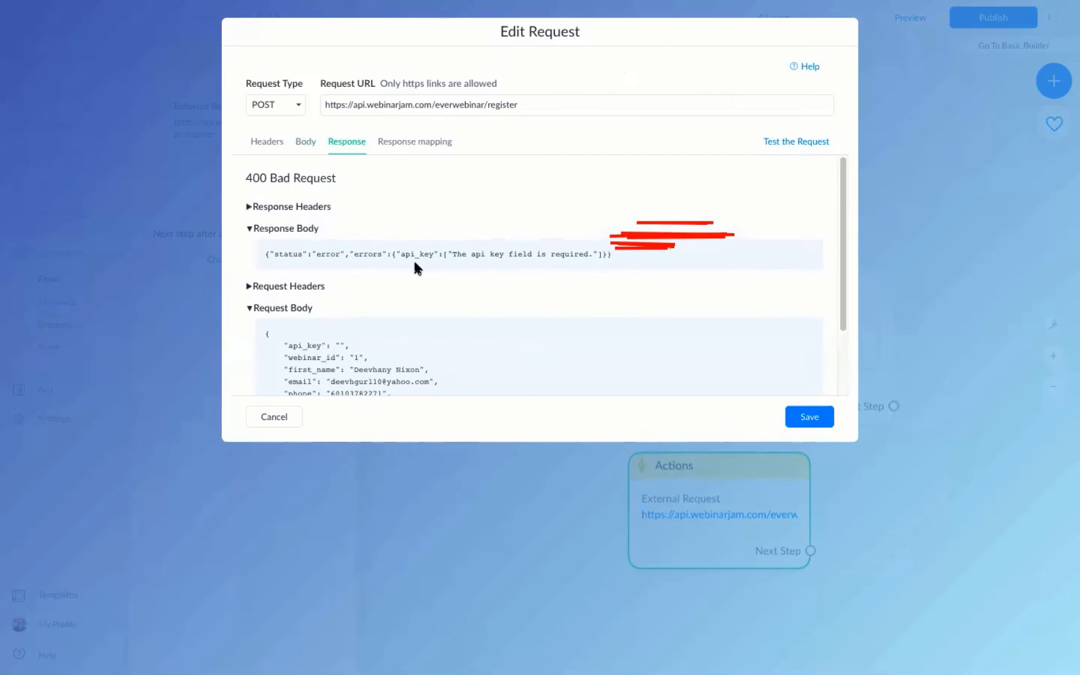
drag(274, 254, 594, 262)
click(553, 254)
click(760, 136)
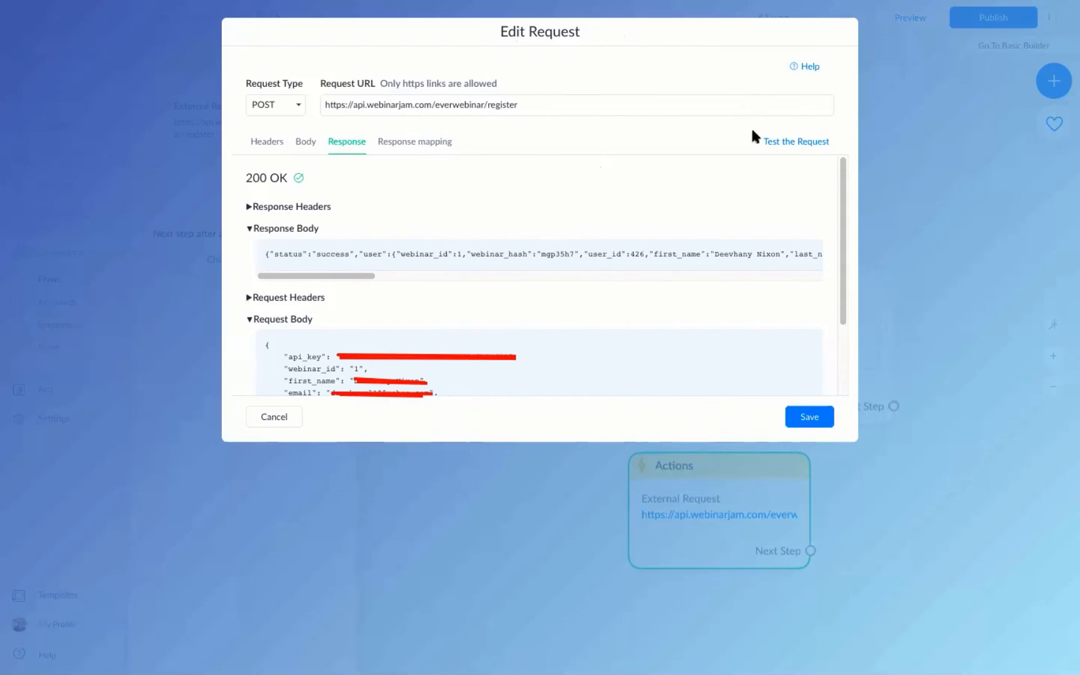
click(306, 141)
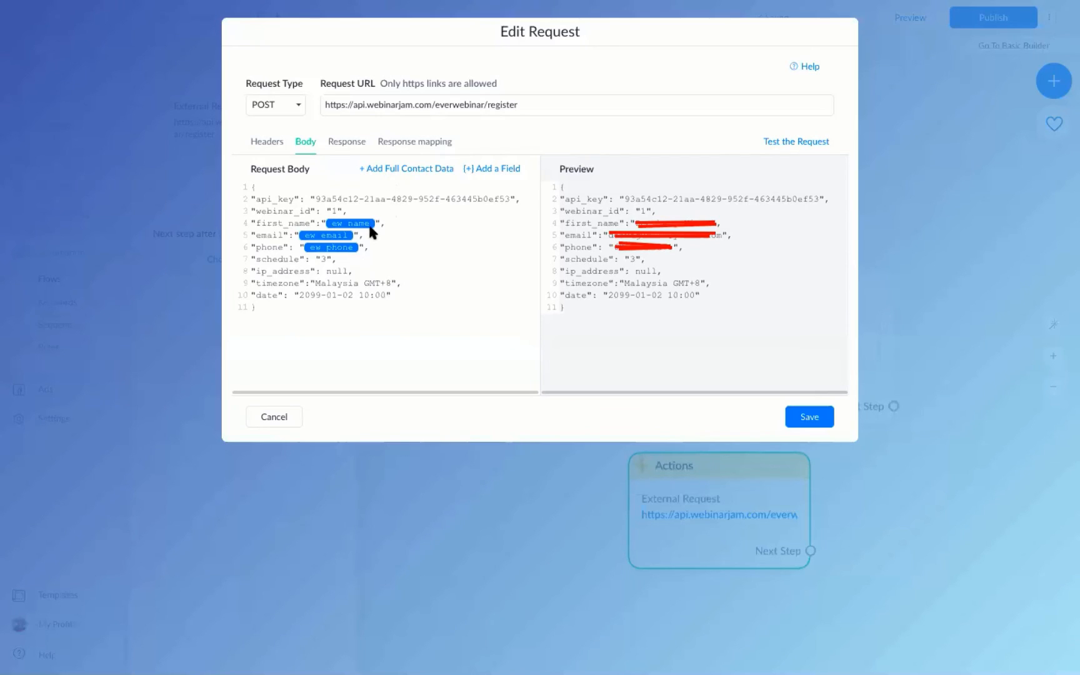
Replace the ew tags with first_name AAAA, a sample email and a sample phone number.
drag(372, 227, 326, 219)
key(Right)
key(BackSpace)
text(AAAA)
click(354, 235)
key(BackSpace)
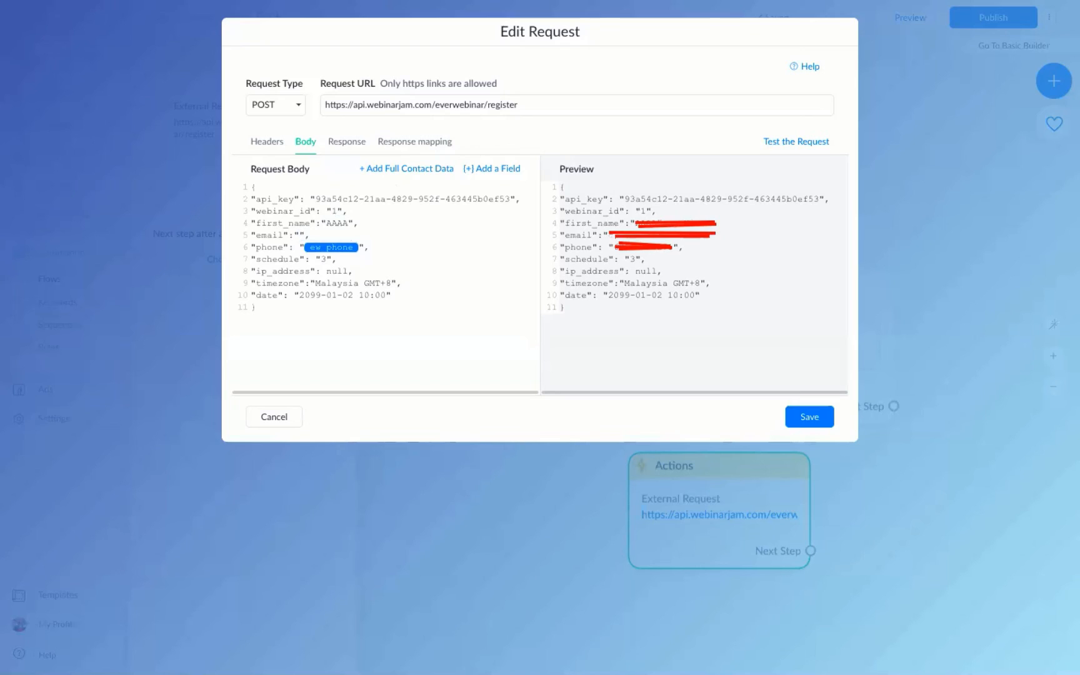
text(aaa@gmail.com)
click(359, 248)
key(BackSpace)
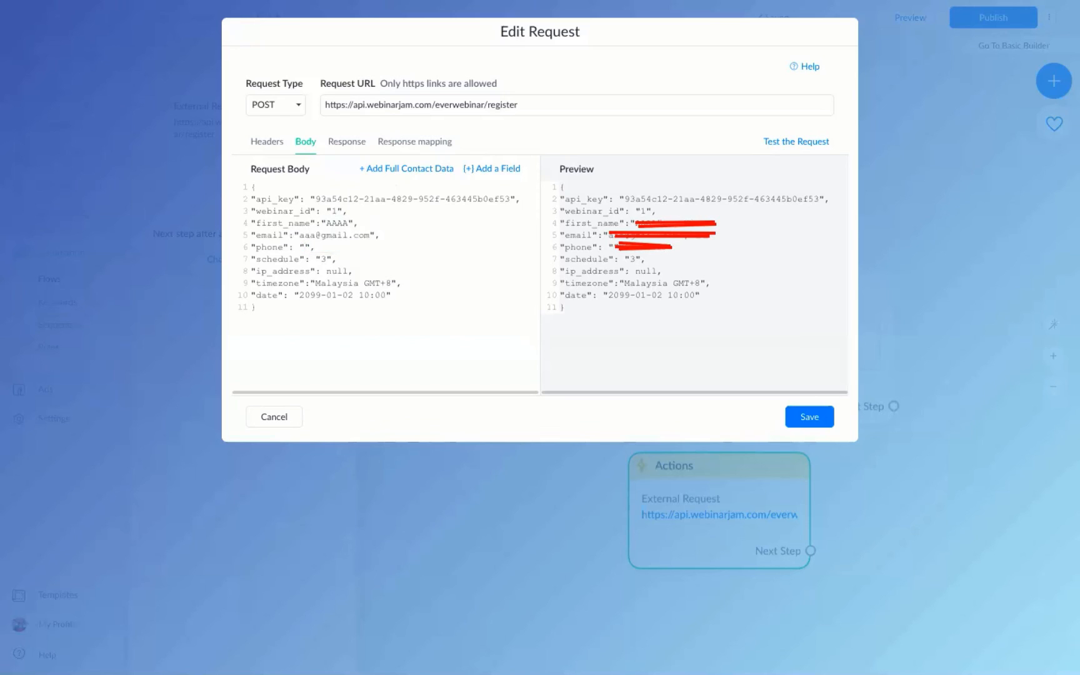
text(368397312)
Review the AAAA first_name value and the success status in the test response.
drag(347, 220, 287, 236)
click(348, 235)
drag(349, 222, 325, 223)
click(494, 170)
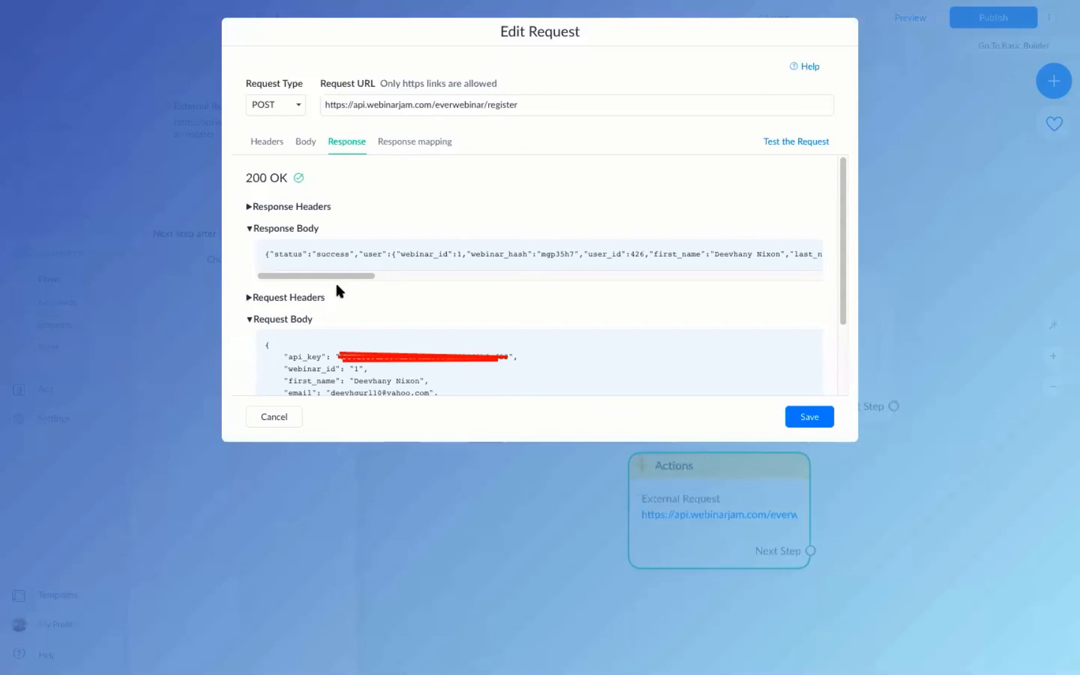
drag(276, 255, 561, 279)
click(345, 257)
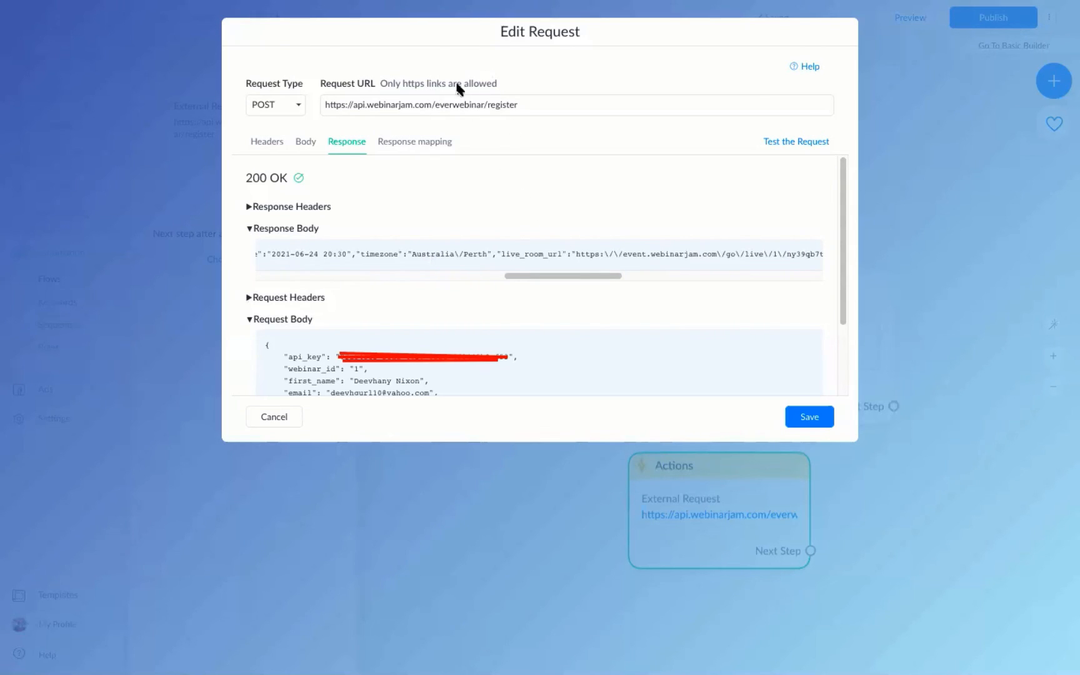
Select the live_room_url value in the response body, noting its escaping backslashes.
drag(492, 239, 573, 268)
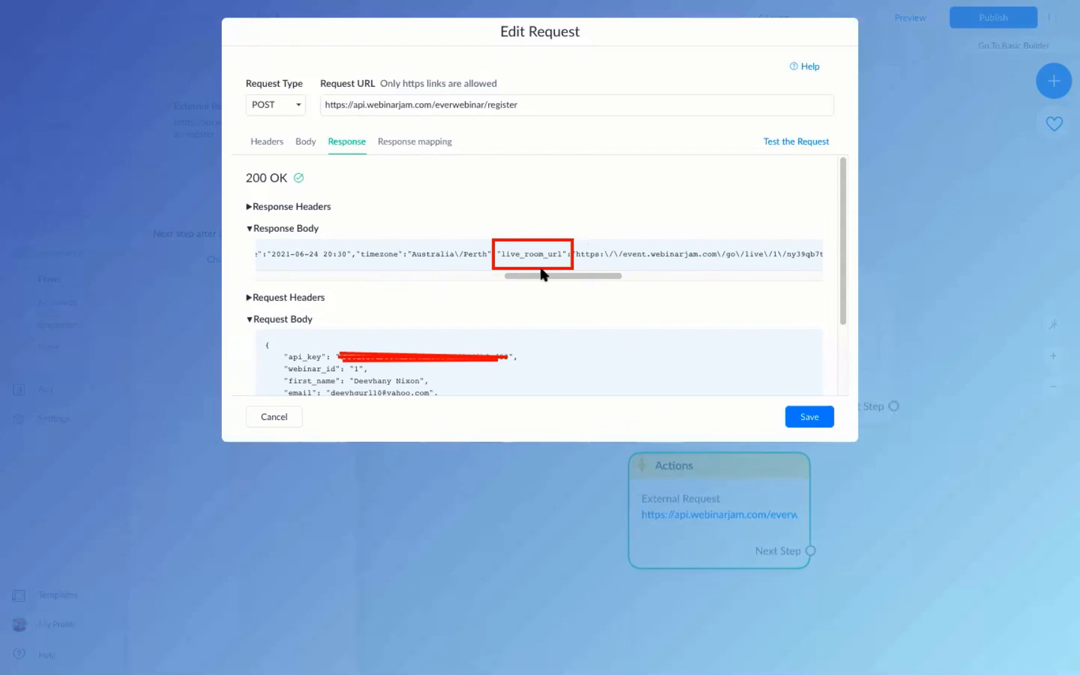
click(554, 239)
drag(580, 253, 631, 278)
click(485, 250)
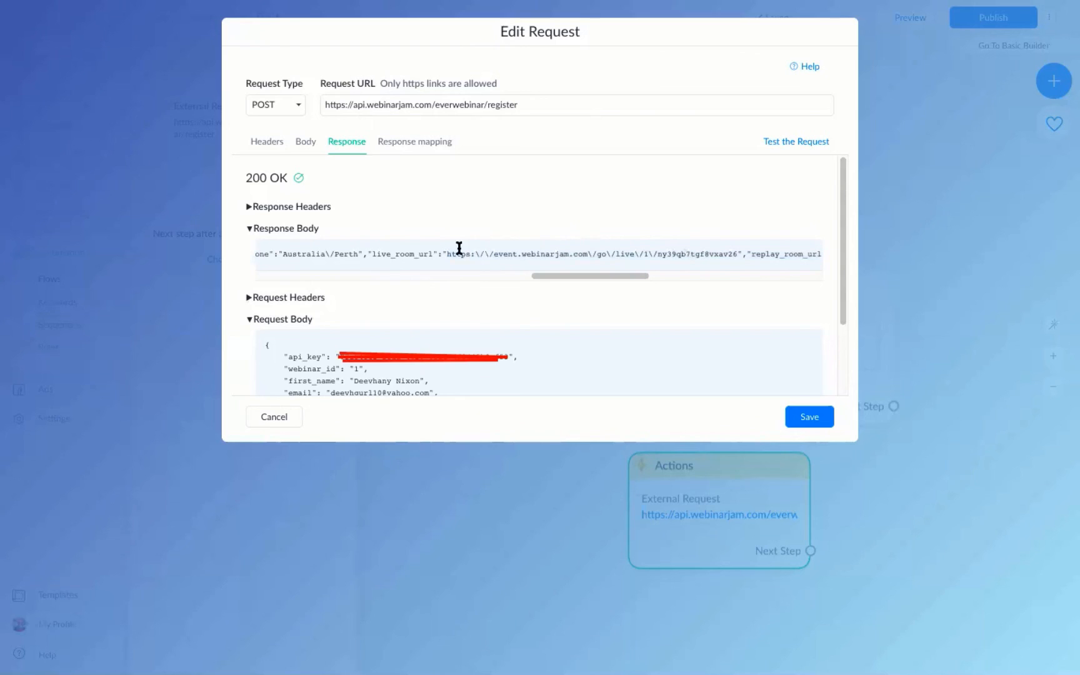
drag(448, 250, 698, 253)
click(698, 253)
drag(737, 253, 442, 254)
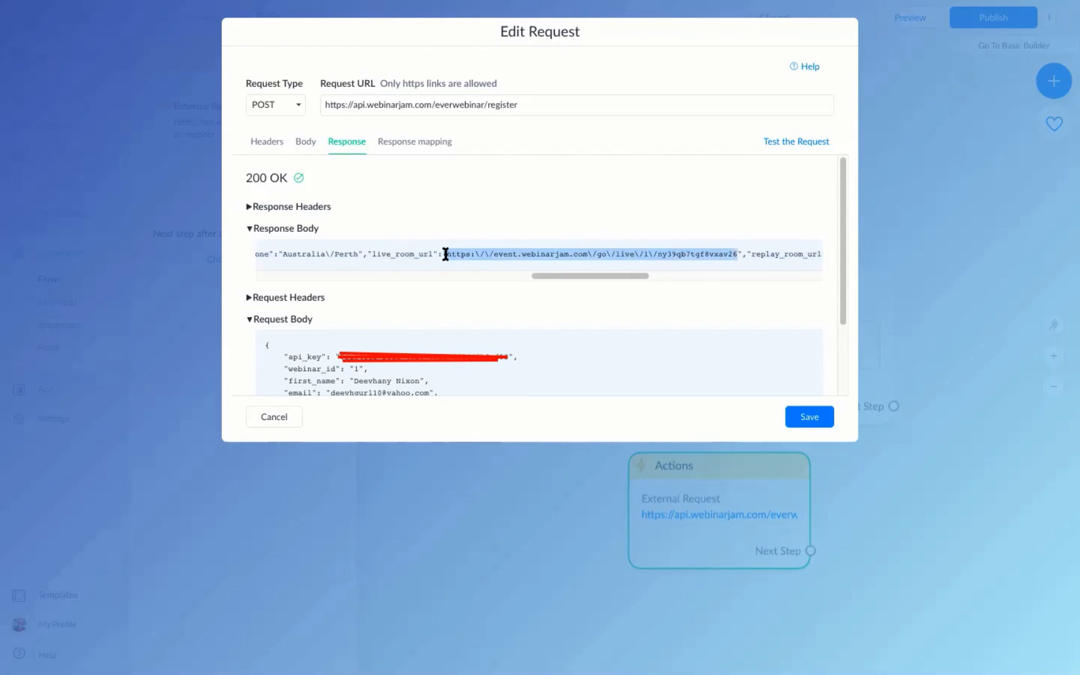
click(446, 255)
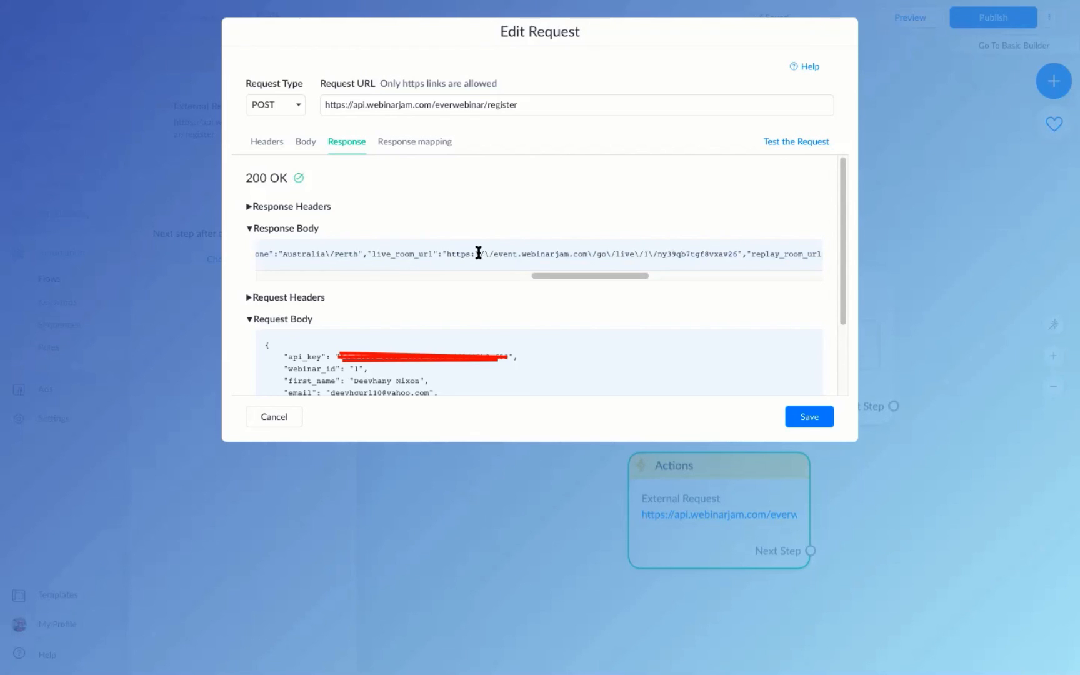
drag(478, 254, 489, 254)
drag(445, 254, 736, 253)
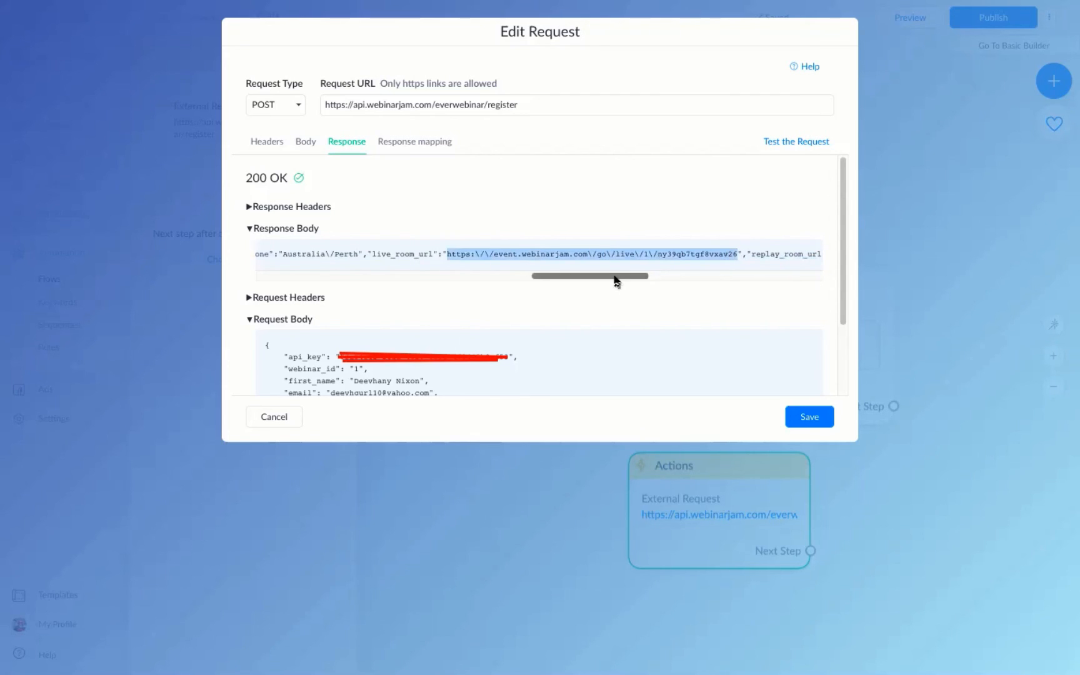
mouse_move(615, 281)
mouse_down()
mouse_move(594, 277)
mouse_move(633, 286)
mouse_up()
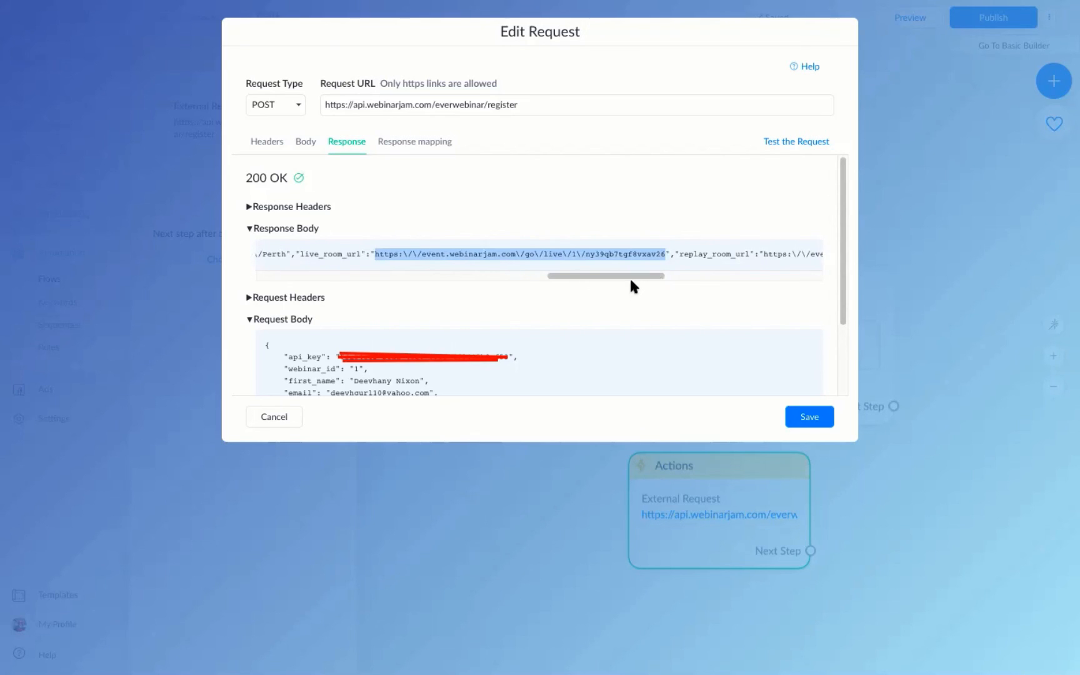
click(480, 251)
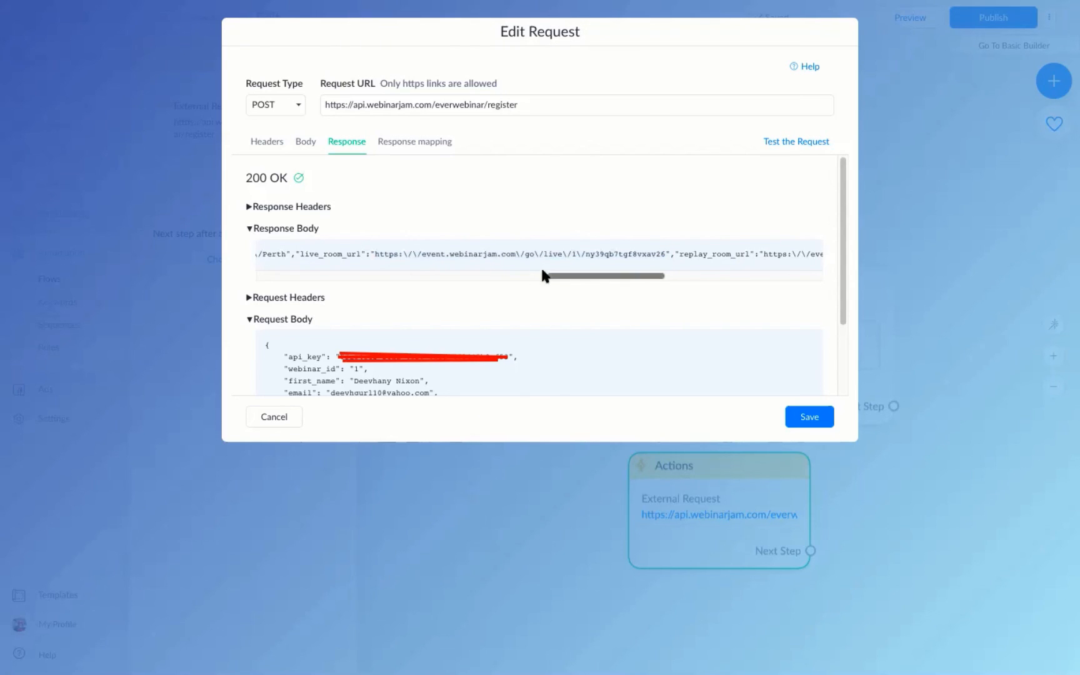
Add a response mapping row and start its JSONPath with '$'.
click(406, 144)
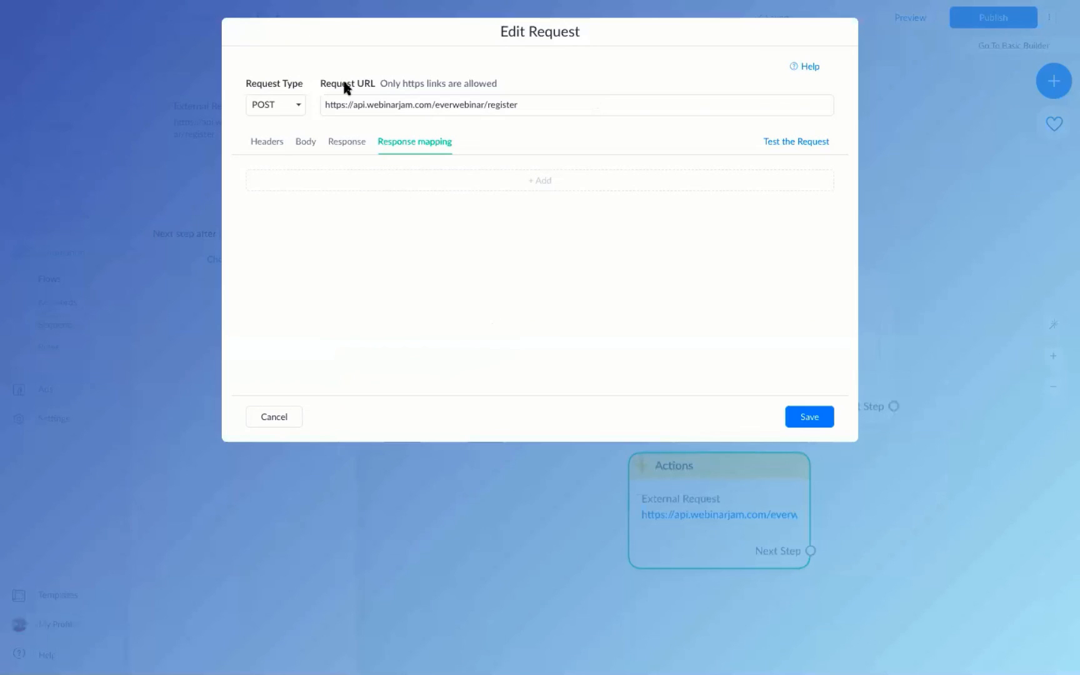
click(525, 180)
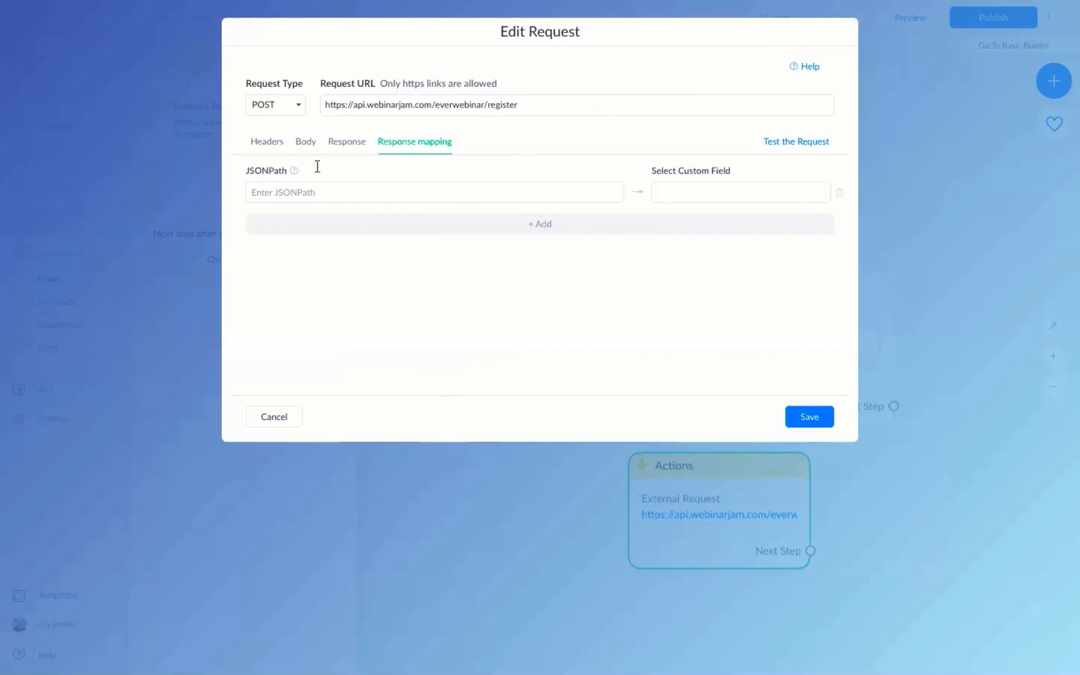
click(284, 193)
text($)
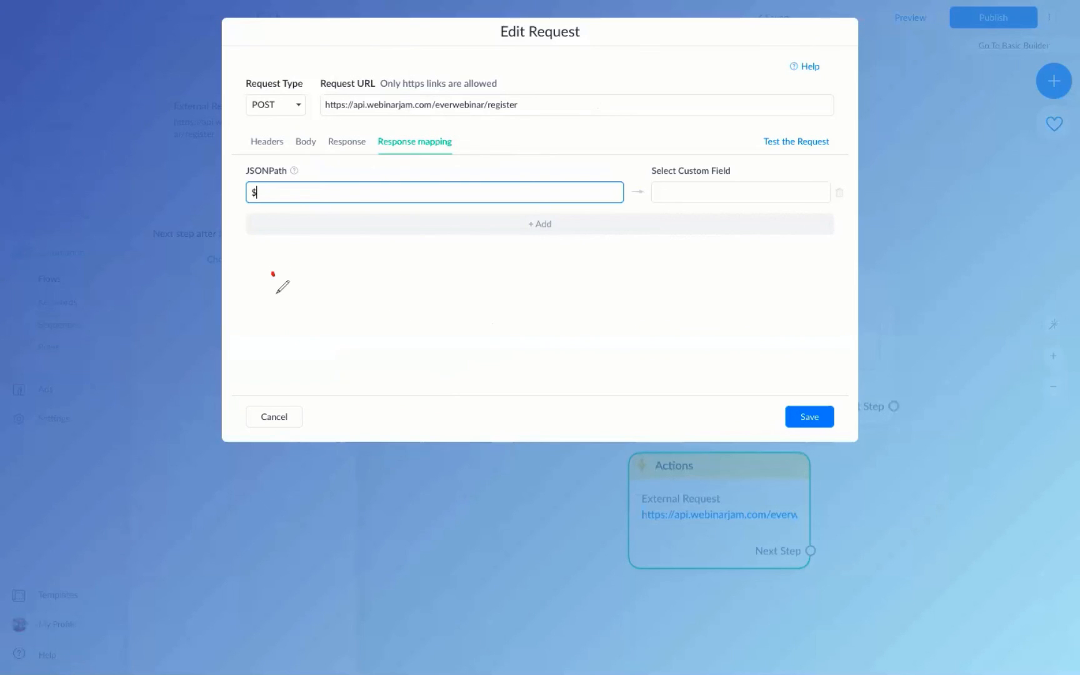
Sketch a JSON root object with keys a and b and the path $.a.
mouse_move(273, 274)
mouse_down()
mouse_move(312, 284)
mouse_move(336, 258)
mouse_move(344, 271)
mouse_up()
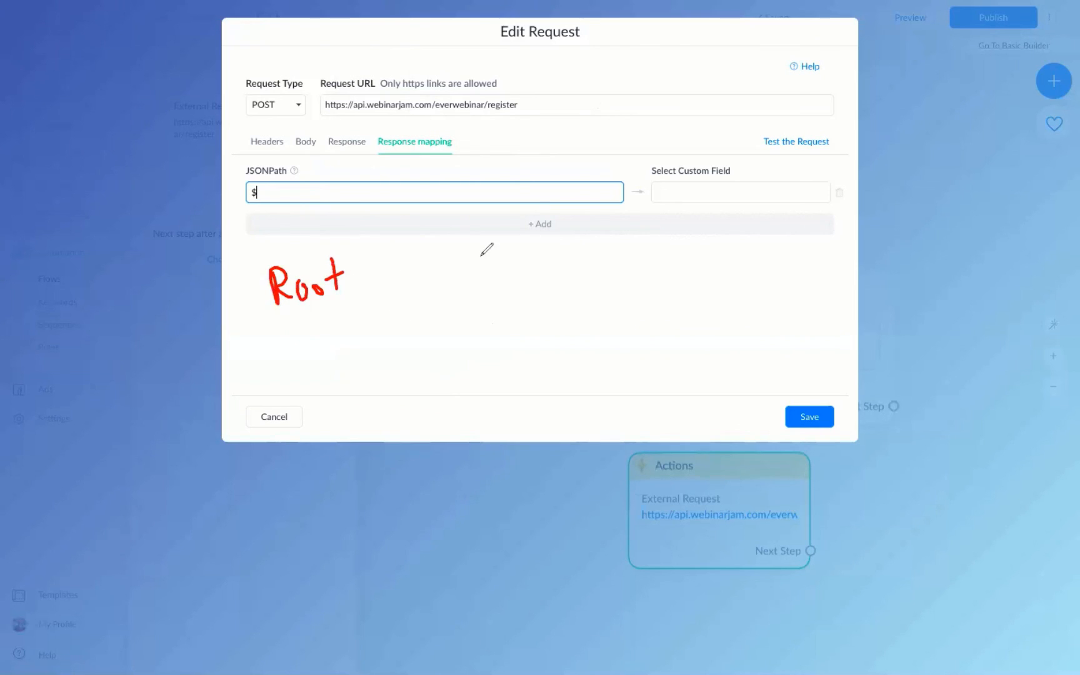
drag(500, 248, 493, 284)
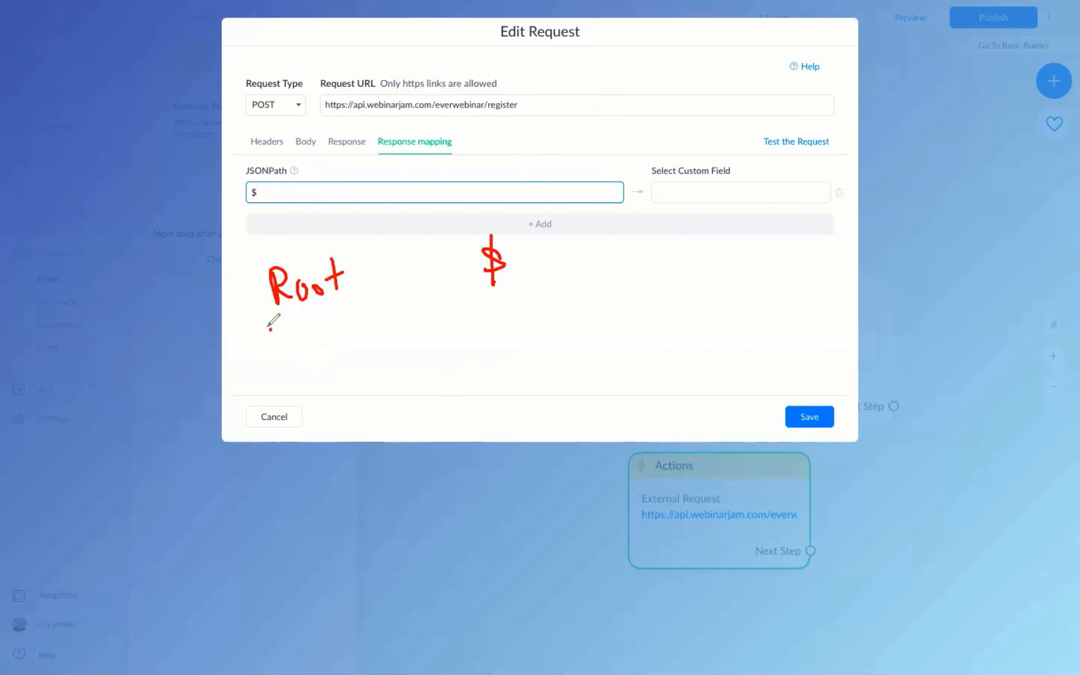
drag(270, 327, 255, 382)
mouse_move(258, 518)
mouse_down()
mouse_move(275, 546)
mouse_move(265, 592)
mouse_up()
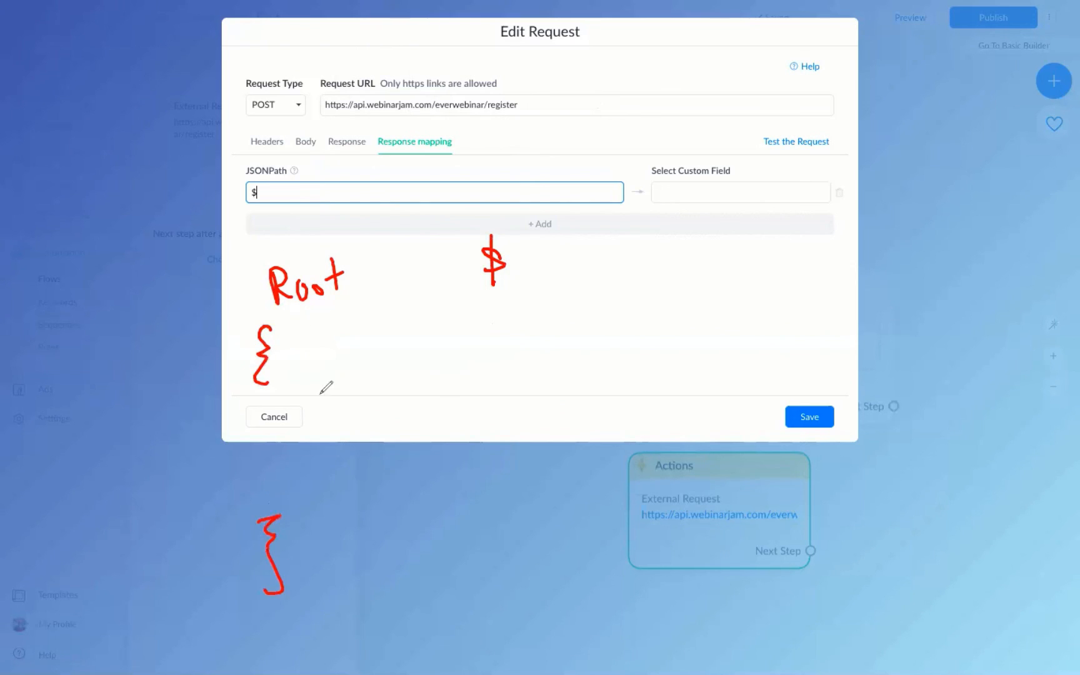
mouse_move(314, 366)
mouse_down()
mouse_move(317, 394)
mouse_move(290, 376)
mouse_up()
mouse_move(293, 359)
mouse_down()
mouse_move(295, 376)
mouse_move(337, 378)
mouse_up()
drag(288, 451, 313, 481)
click(308, 450)
drag(328, 453, 336, 466)
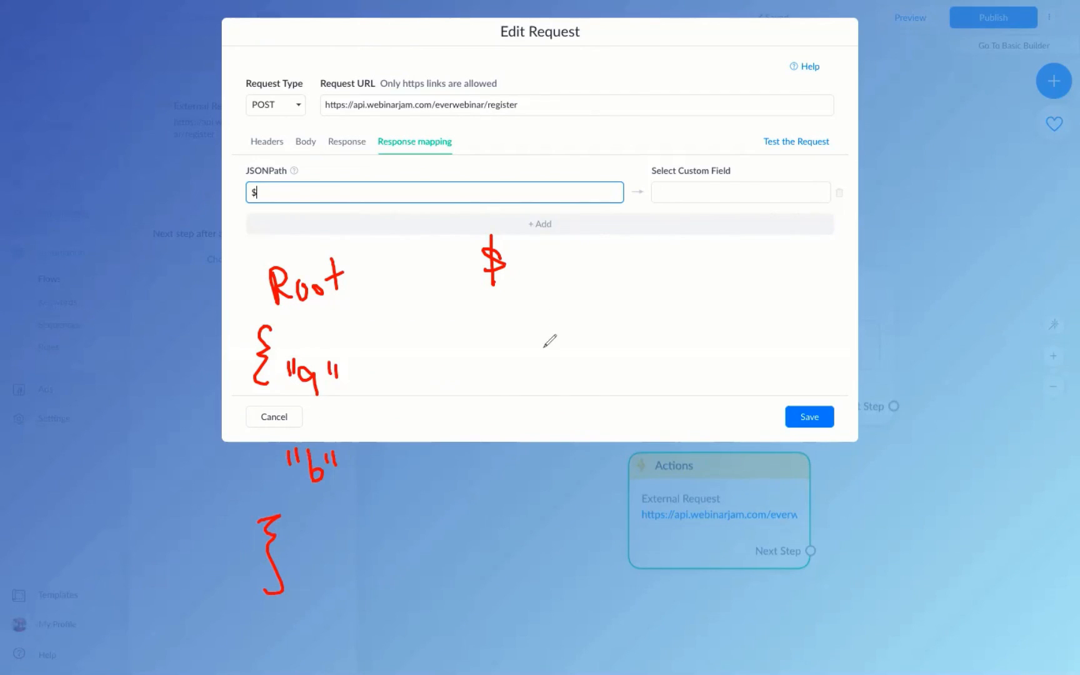
click(521, 271)
drag(553, 253, 558, 273)
Redraw the sketch as a nested object with keys a and b, illustrating $.a.b.
click(593, 63)
drag(282, 370, 334, 367)
drag(289, 455, 339, 448)
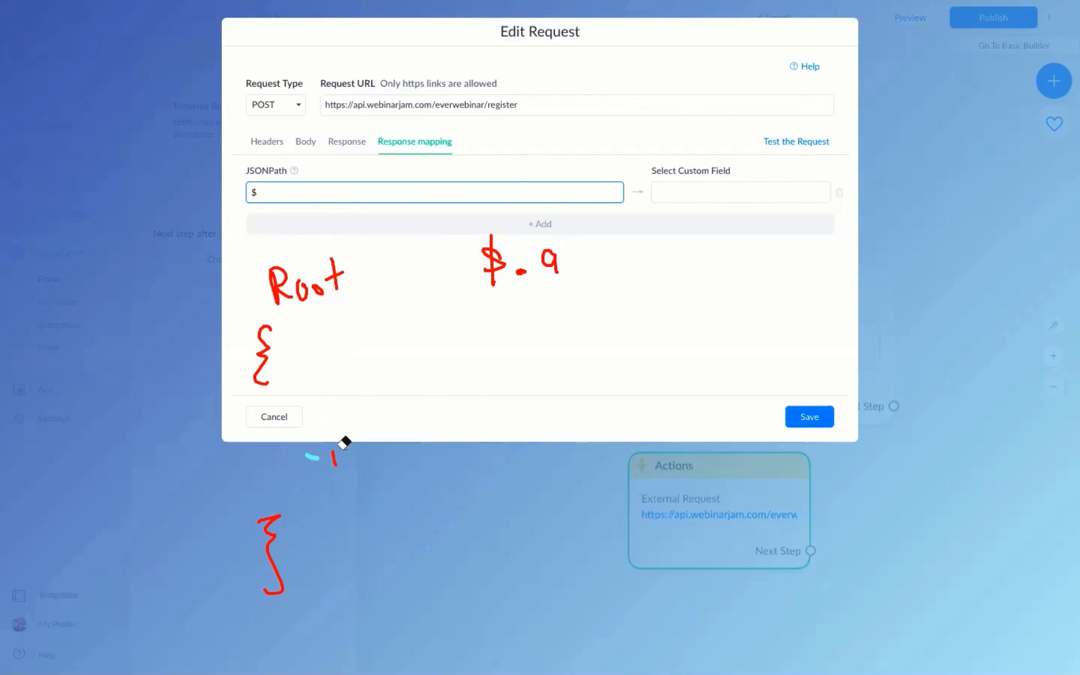
drag(566, 250, 519, 273)
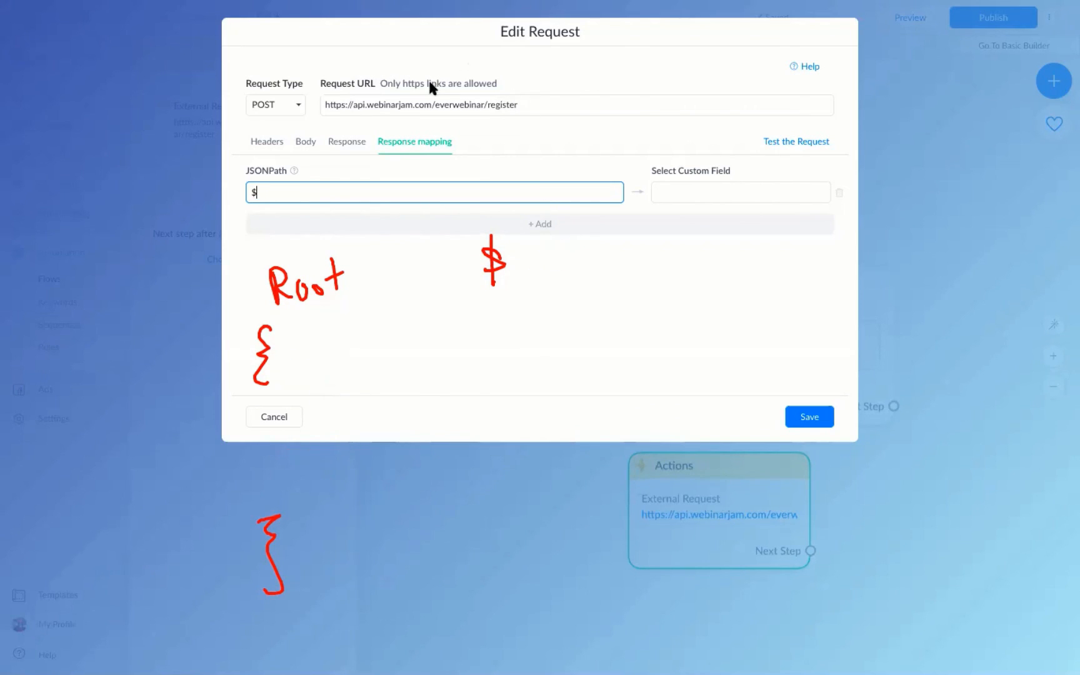
drag(306, 370, 289, 405)
mouse_move(295, 456)
mouse_down()
mouse_move(304, 481)
mouse_move(293, 490)
mouse_up()
drag(342, 414, 347, 441)
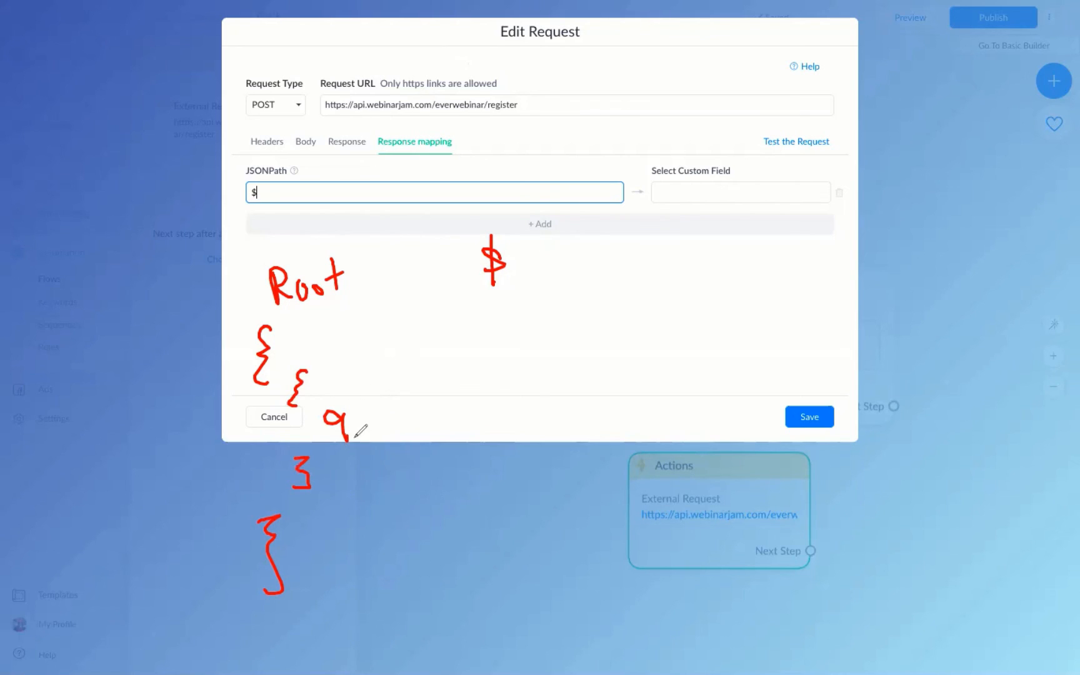
mouse_move(339, 447)
mouse_down()
mouse_move(352, 467)
mouse_move(344, 471)
mouse_up()
click(523, 271)
drag(566, 249, 575, 272)
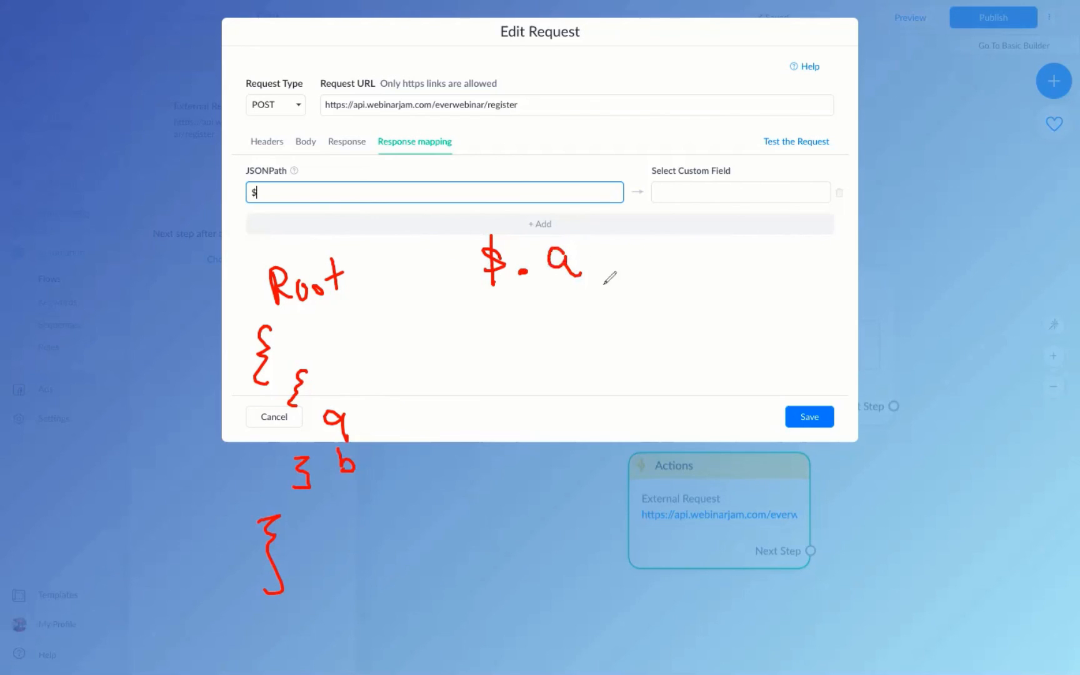
click(601, 268)
drag(625, 233, 628, 265)
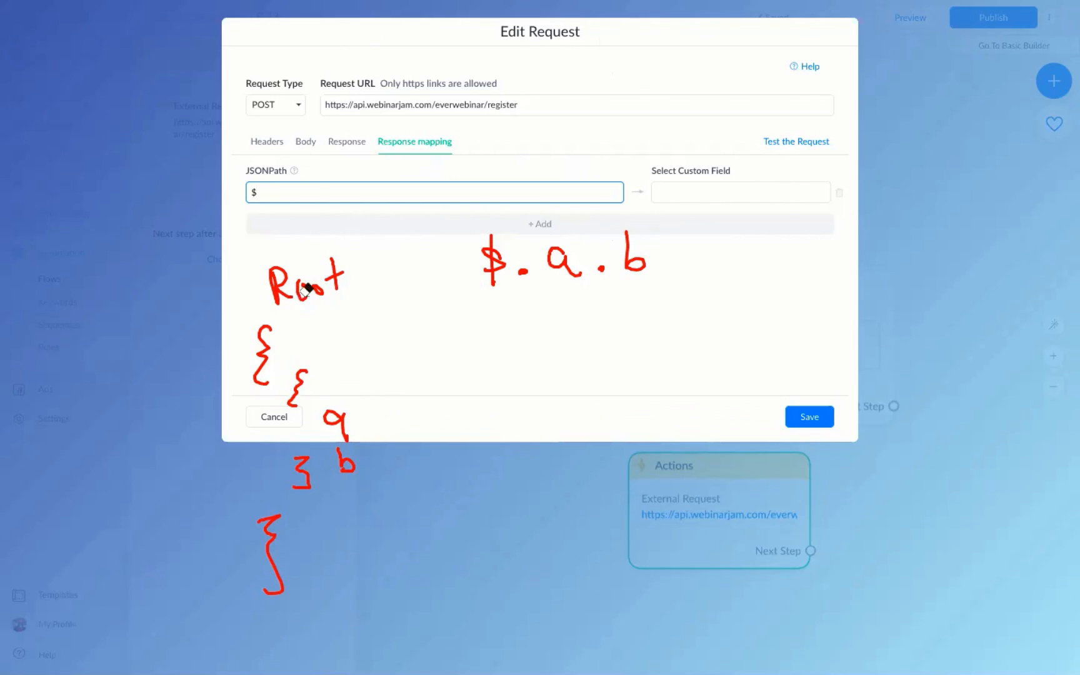
mouse_move(306, 290)
mouse_down()
mouse_move(279, 325)
mouse_move(318, 433)
mouse_move(315, 465)
mouse_move(458, 425)
mouse_move(625, 248)
mouse_up()
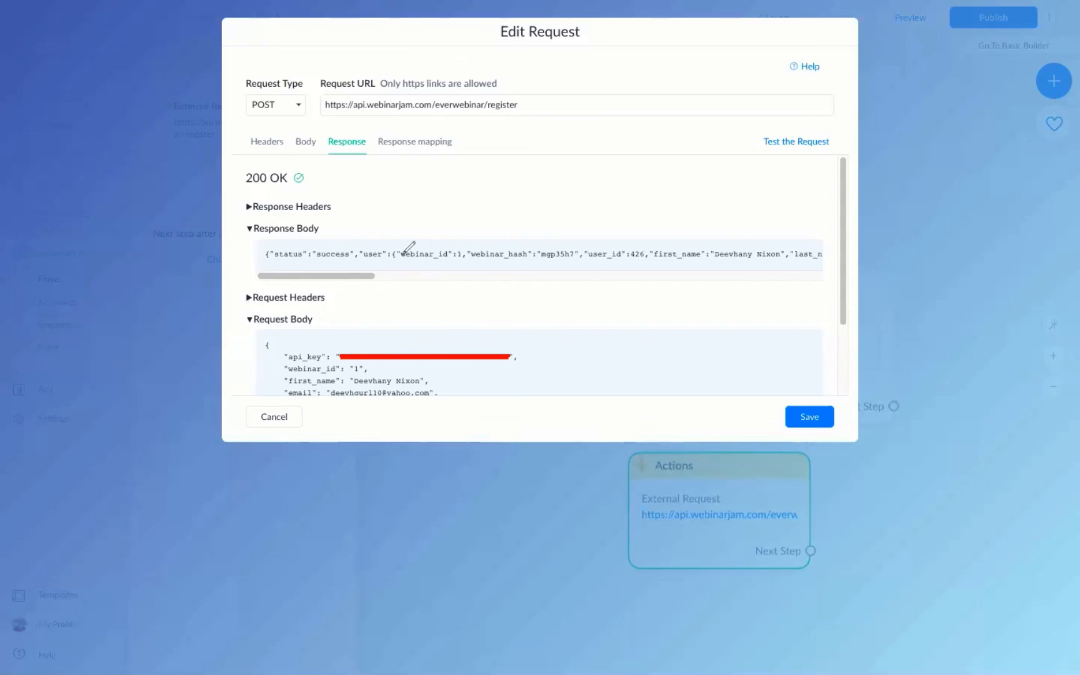
mouse_move(354, 380)
mouse_down()
mouse_move(425, 385)
mouse_move(337, 394)
mouse_up()
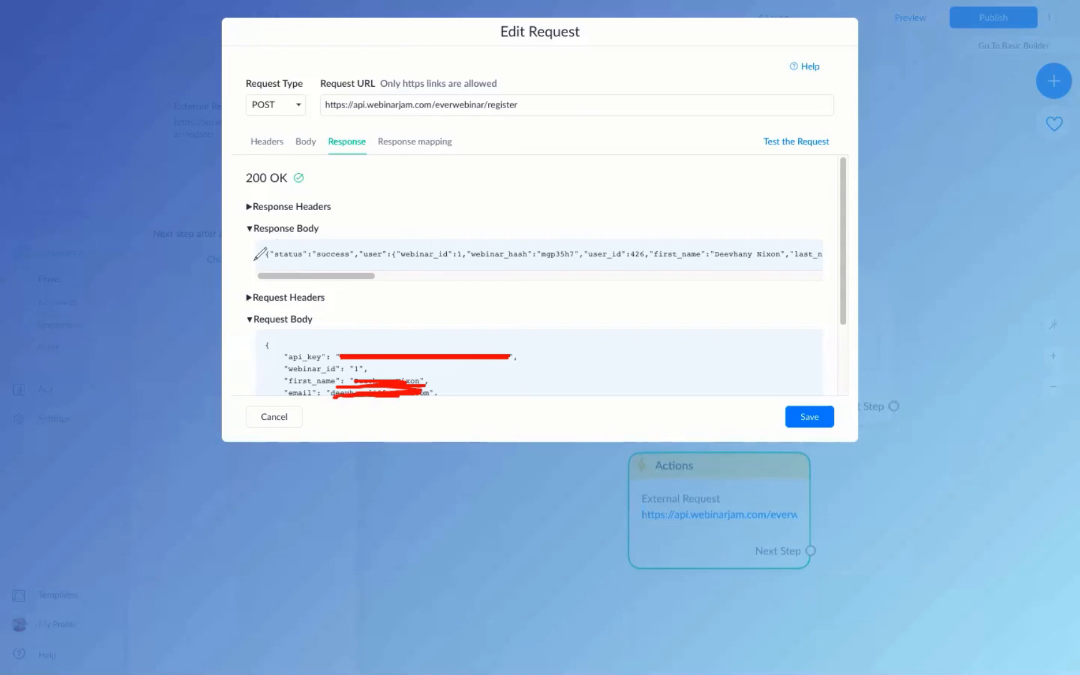
drag(271, 248, 263, 274)
mouse_move(497, 164)
mouse_down()
mouse_move(472, 203)
mouse_move(480, 212)
mouse_up()
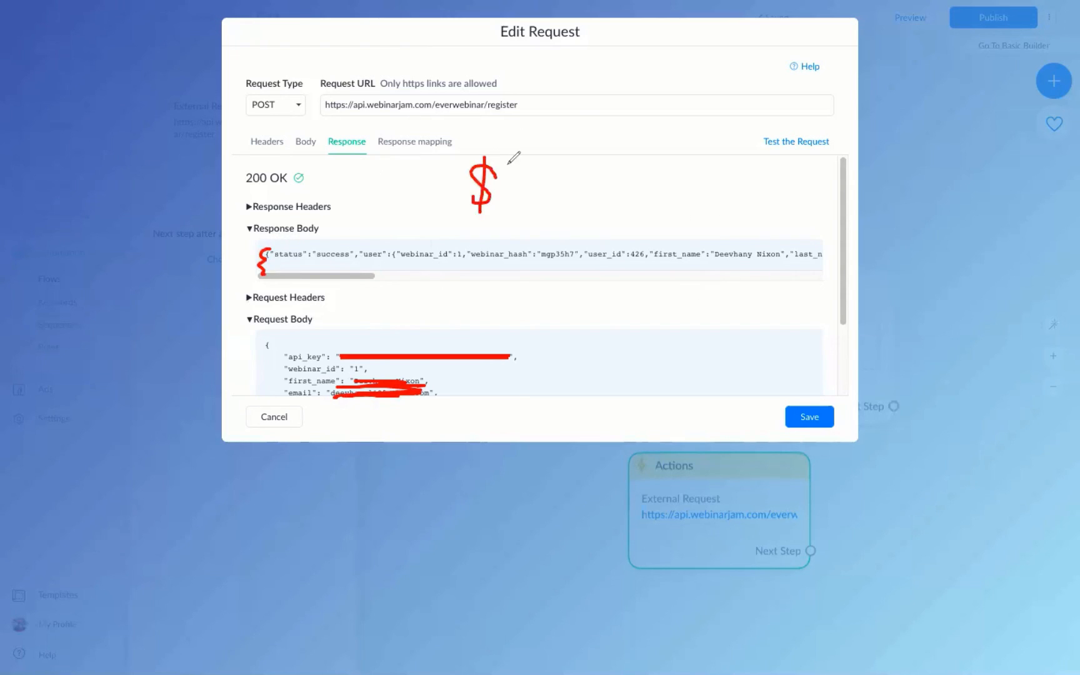
click(507, 195)
click(271, 250)
mouse_move(273, 244)
mouse_down()
mouse_move(317, 279)
mouse_move(305, 240)
mouse_up()
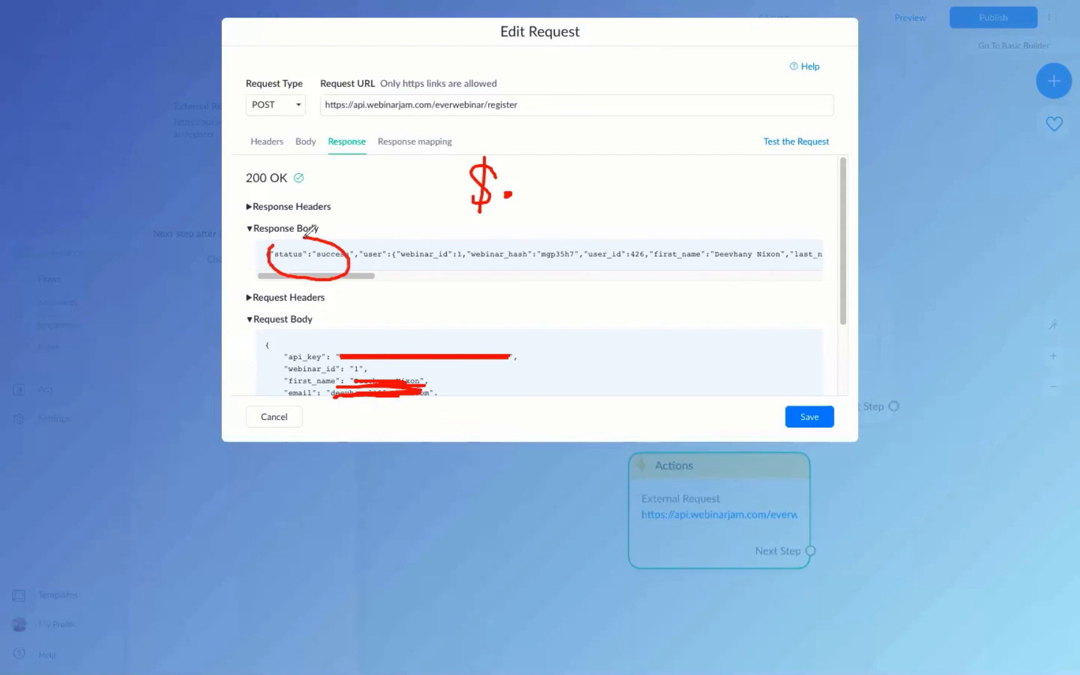
mouse_move(385, 238)
mouse_down()
mouse_move(373, 269)
mouse_move(470, 248)
mouse_move(401, 234)
mouse_up()
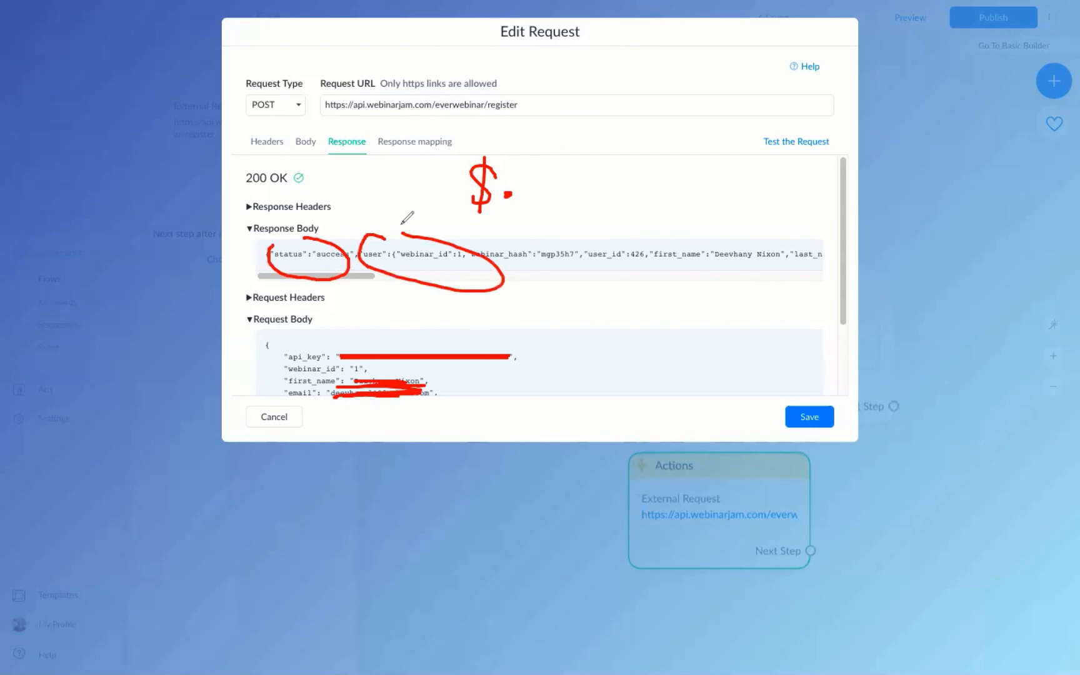
drag(913, 254, 888, 304)
mouse_move(898, 497)
mouse_down()
mouse_move(895, 553)
mouse_move(878, 561)
mouse_up()
mouse_move(907, 331)
mouse_down()
mouse_move(891, 354)
mouse_move(938, 350)
mouse_move(966, 326)
mouse_move(984, 364)
mouse_up()
click(888, 436)
drag(888, 437, 910, 437)
mouse_move(923, 442)
mouse_down()
mouse_move(909, 465)
mouse_move(946, 459)
mouse_up()
mouse_move(950, 463)
mouse_down()
mouse_move(966, 439)
mouse_move(984, 468)
mouse_up()
mouse_move(1059, 425)
mouse_down()
mouse_move(1053, 469)
mouse_move(1036, 478)
mouse_up()
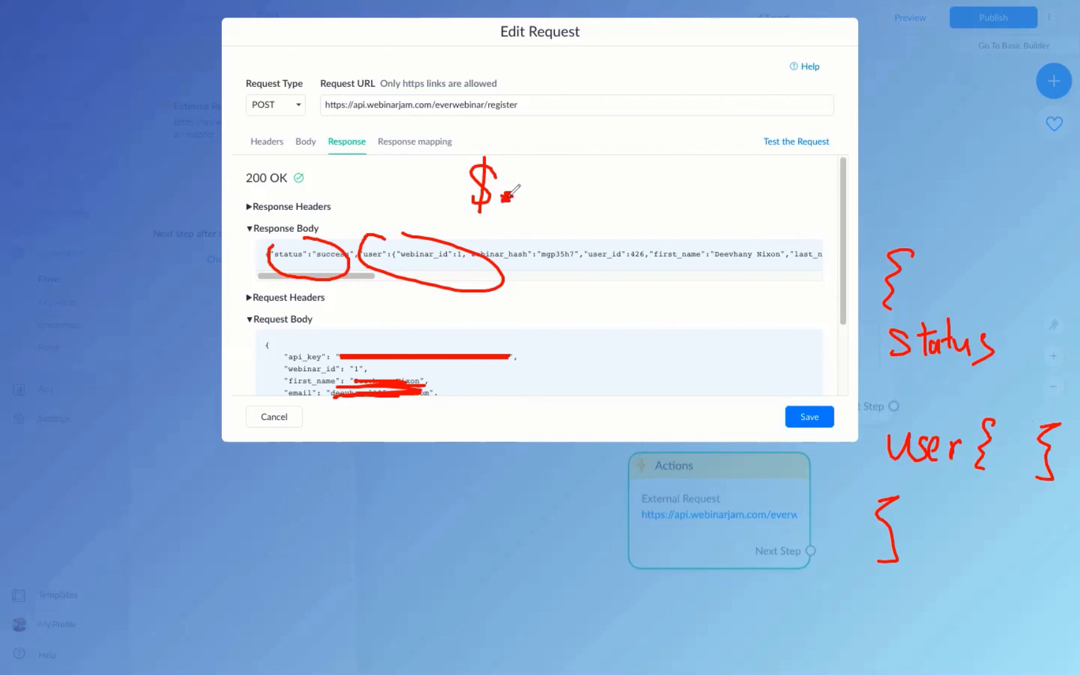
mouse_move(530, 173)
mouse_down()
mouse_move(545, 193)
mouse_move(573, 191)
mouse_up()
drag(578, 178, 588, 181)
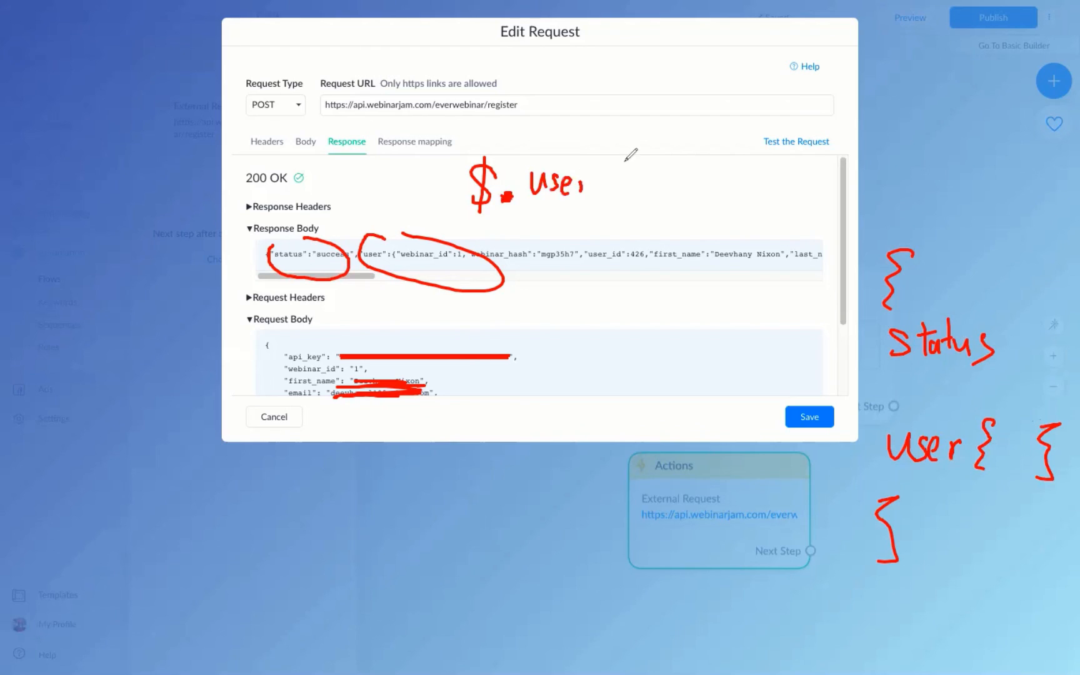
click(605, 187)
drag(995, 445, 1031, 474)
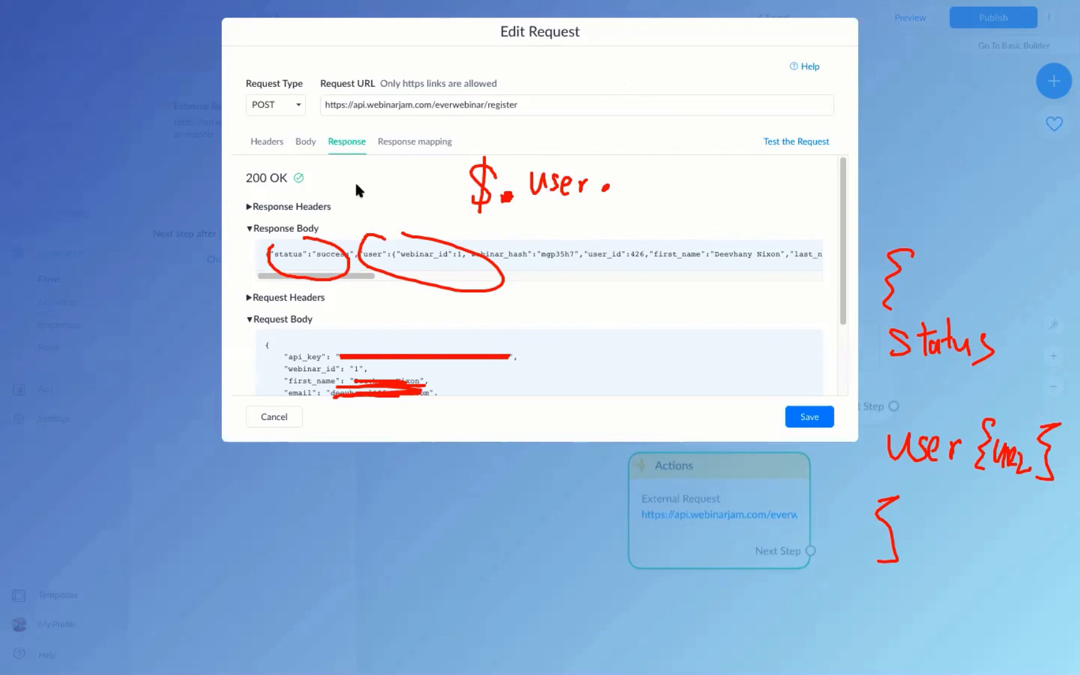
drag(331, 236, 422, 248)
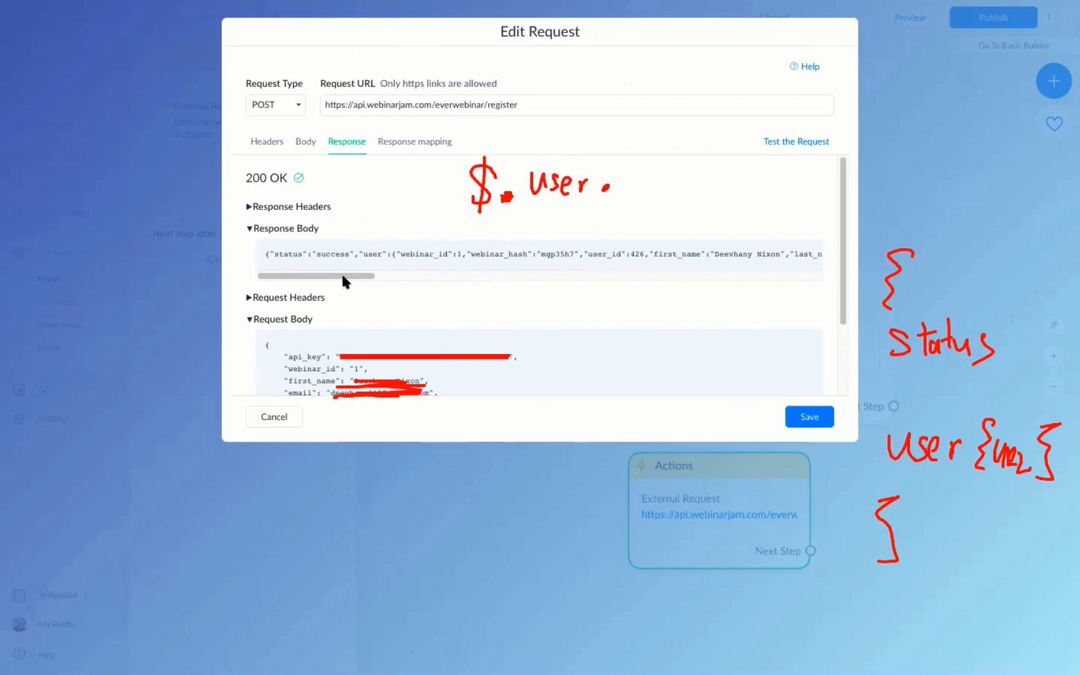
drag(342, 275, 635, 255)
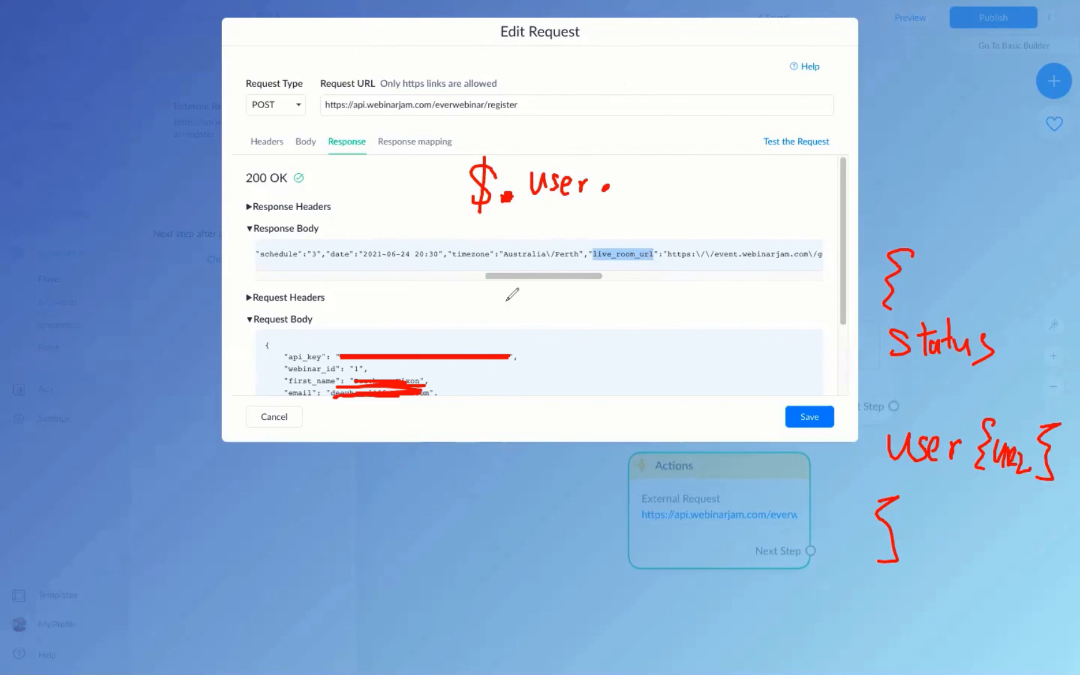
mouse_move(630, 152)
mouse_down()
mouse_move(628, 193)
mouse_move(647, 193)
mouse_up()
mouse_move(651, 168)
mouse_down()
mouse_move(705, 200)
mouse_move(734, 183)
mouse_move(828, 199)
mouse_up()
drag(830, 180, 850, 182)
drag(855, 154, 855, 206)
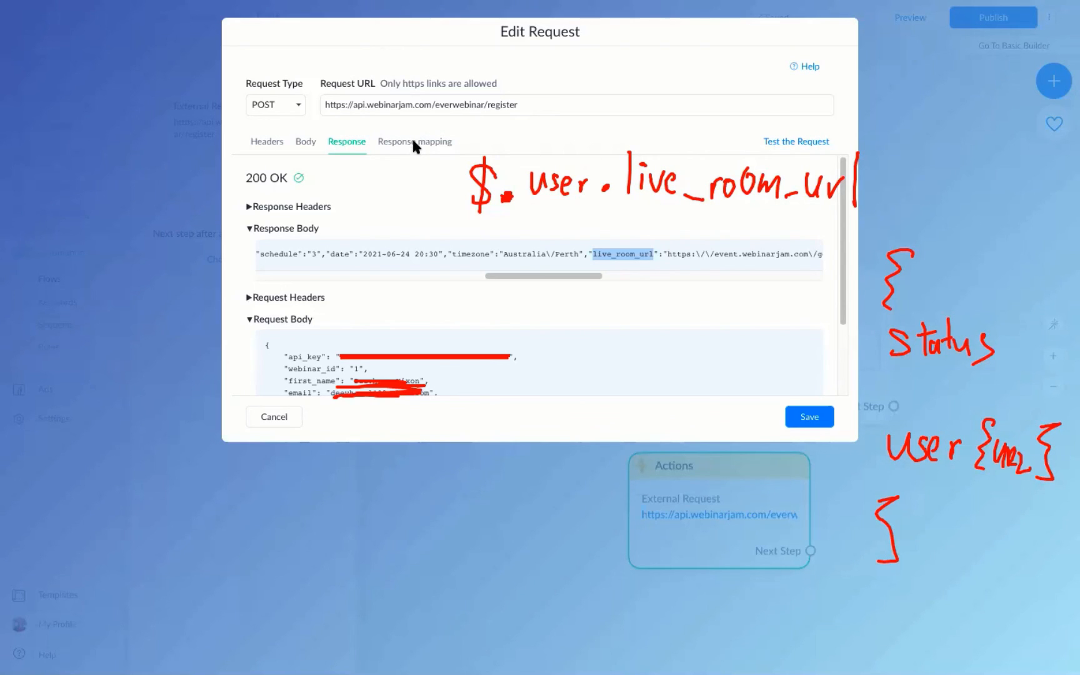
Enter the JSONPath $.user.live_room_url, noting that paths are case-sensitive.
click(429, 143)
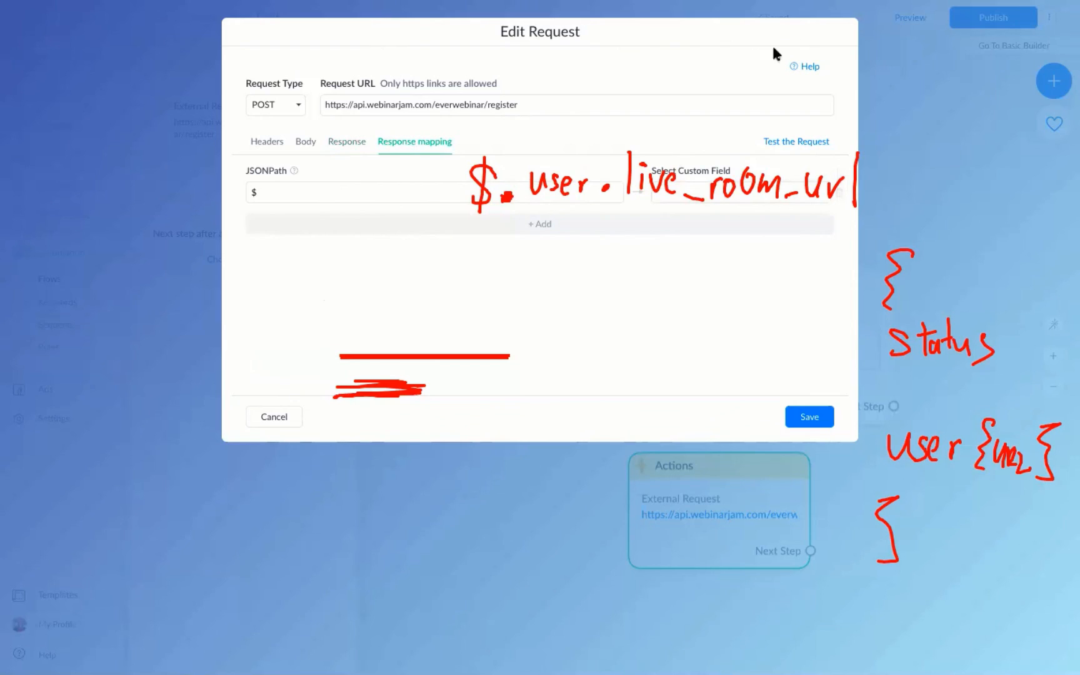
click(289, 195)
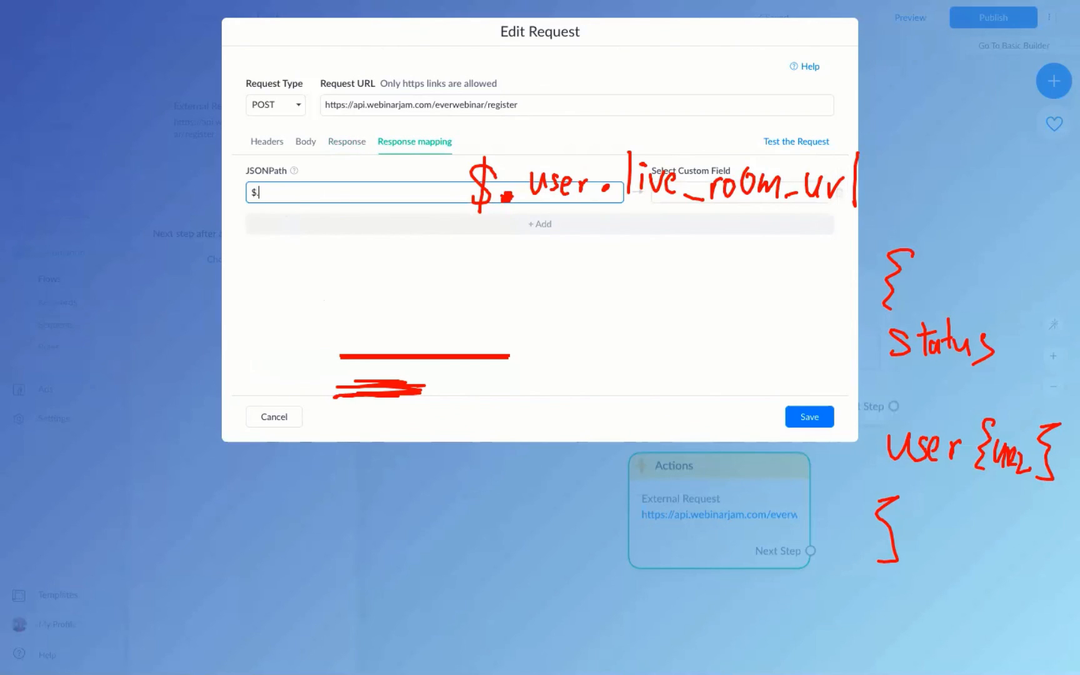
text(.user.live_room_url)
click(806, 72)
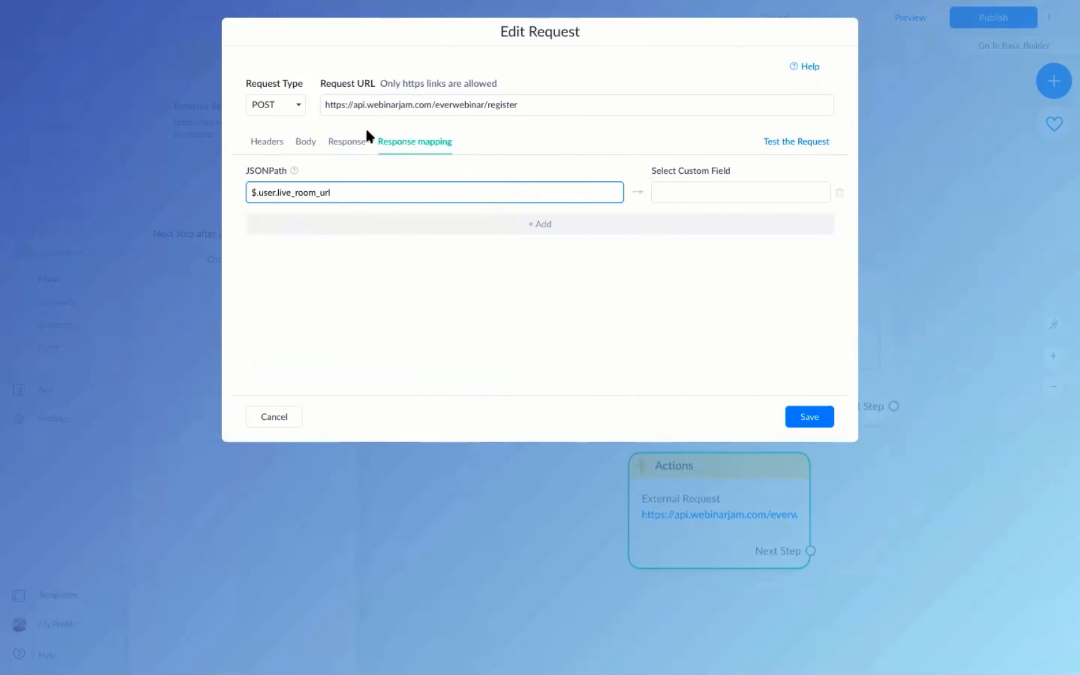
mouse_move(288, 265)
mouse_down()
mouse_move(299, 273)
mouse_move(353, 256)
mouse_move(385, 267)
mouse_move(414, 255)
mouse_move(428, 273)
mouse_up()
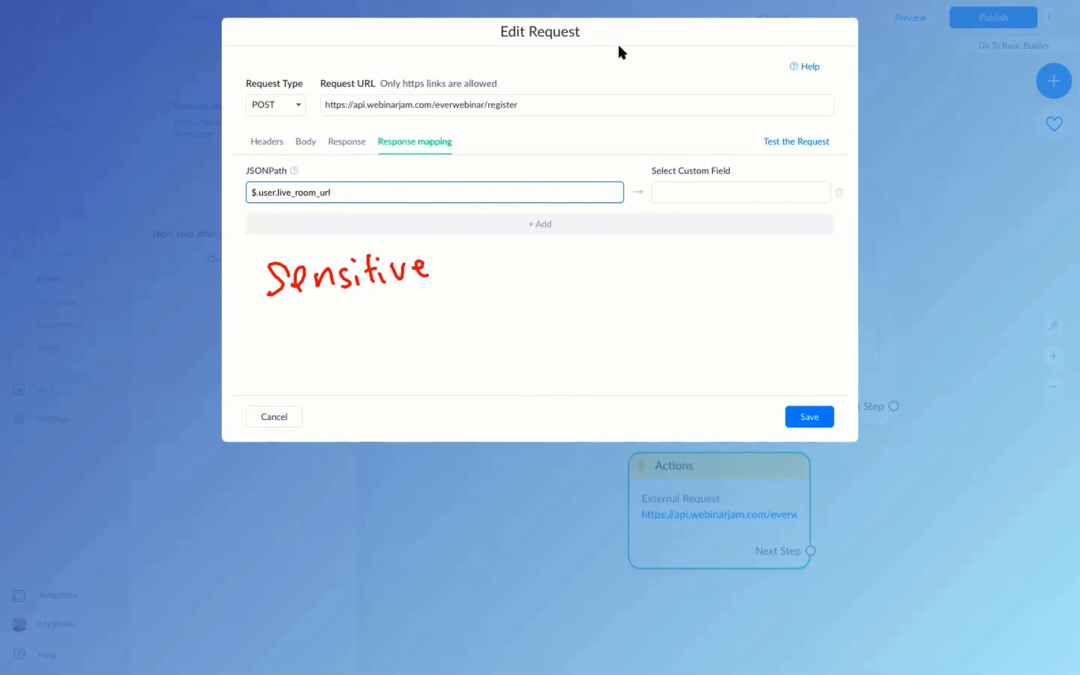
mouse_move(417, 271)
mouse_down()
mouse_move(351, 274)
mouse_move(396, 276)
mouse_up()
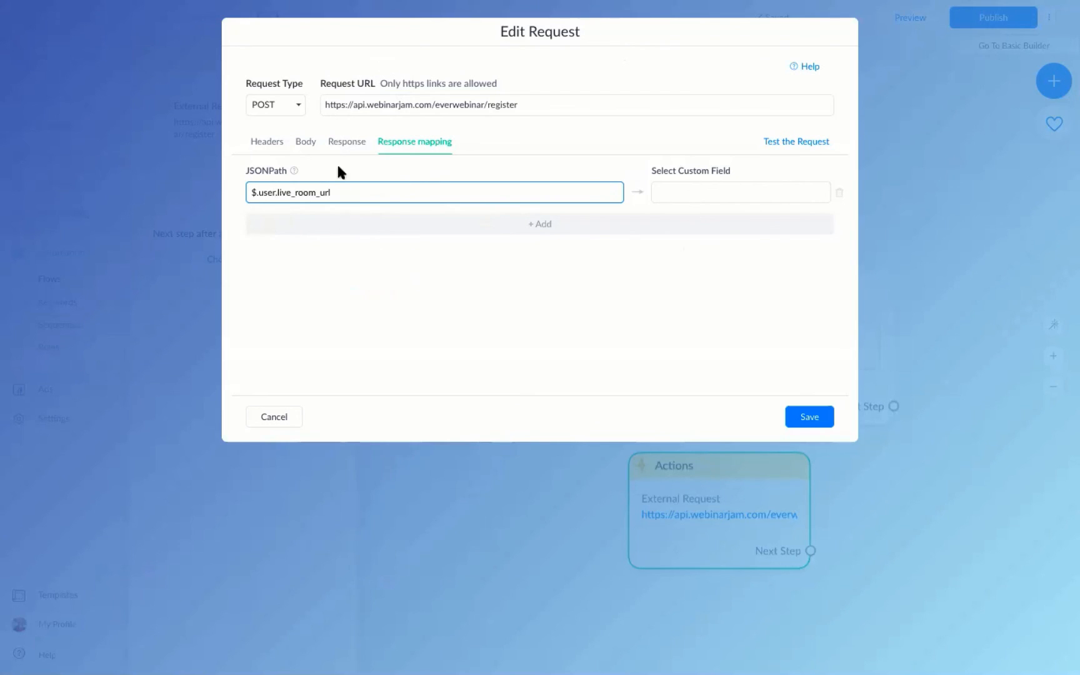
Map the path to the ew_live_room_url custom field and save the request.
click(672, 191)
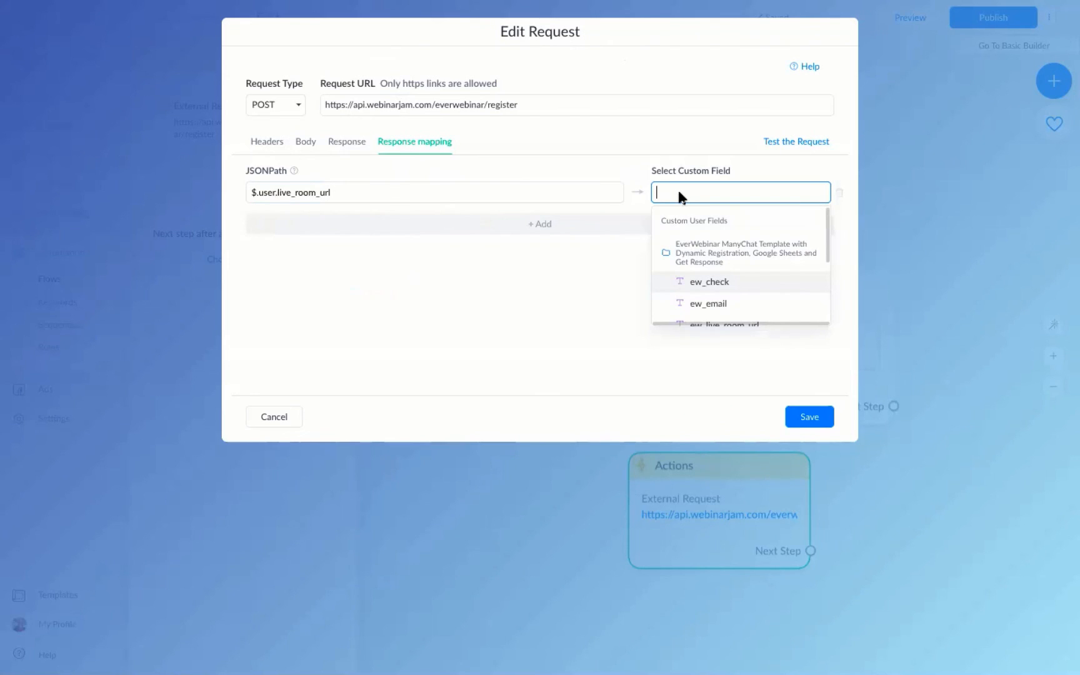
text(ew_liv)
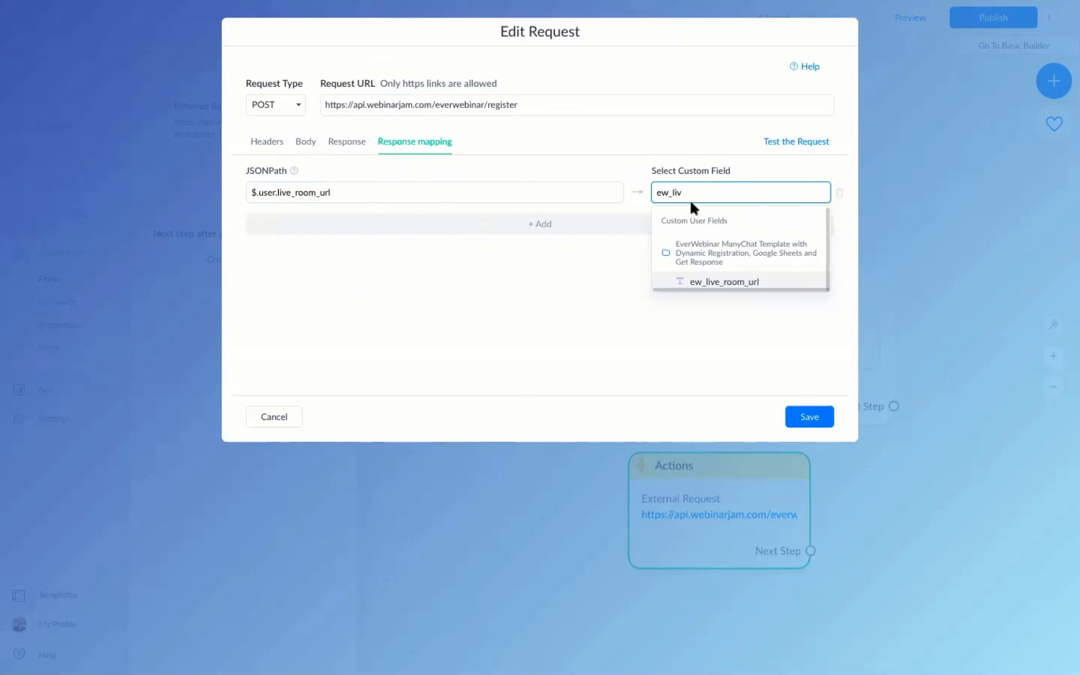
click(704, 281)
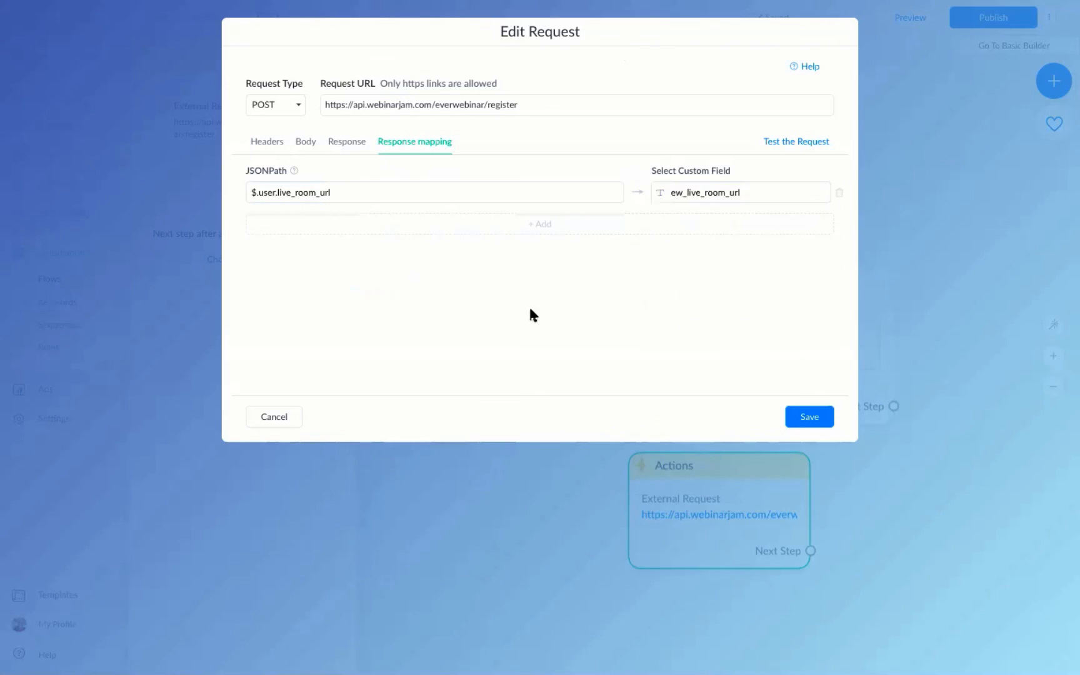
click(678, 192)
drag(672, 192, 723, 188)
click(724, 191)
click(816, 422)
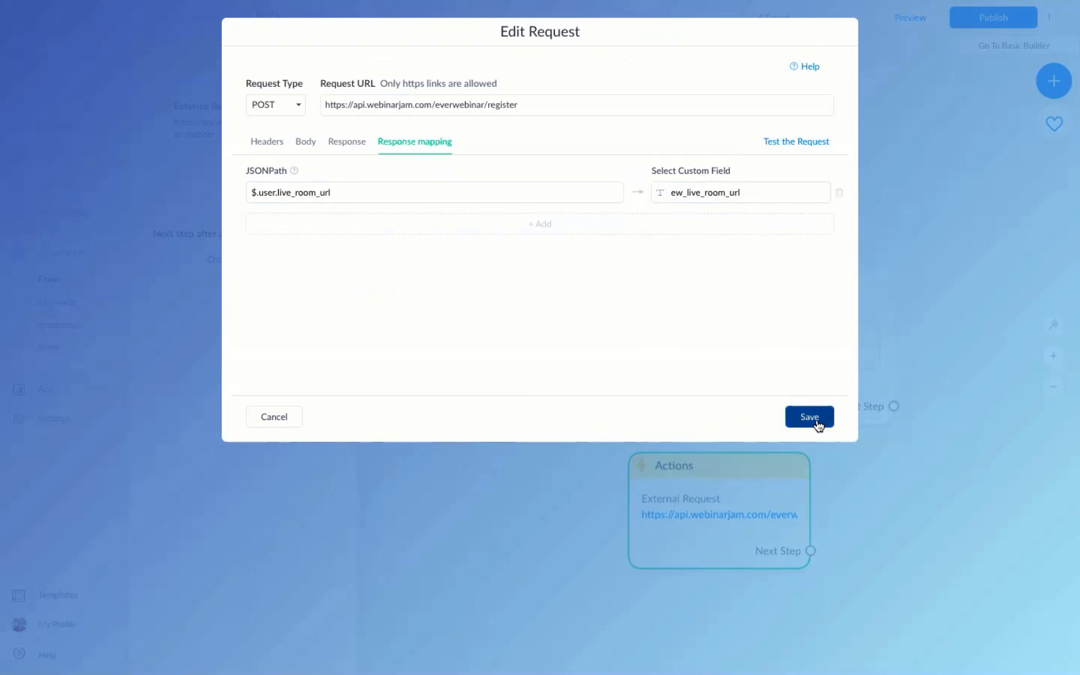
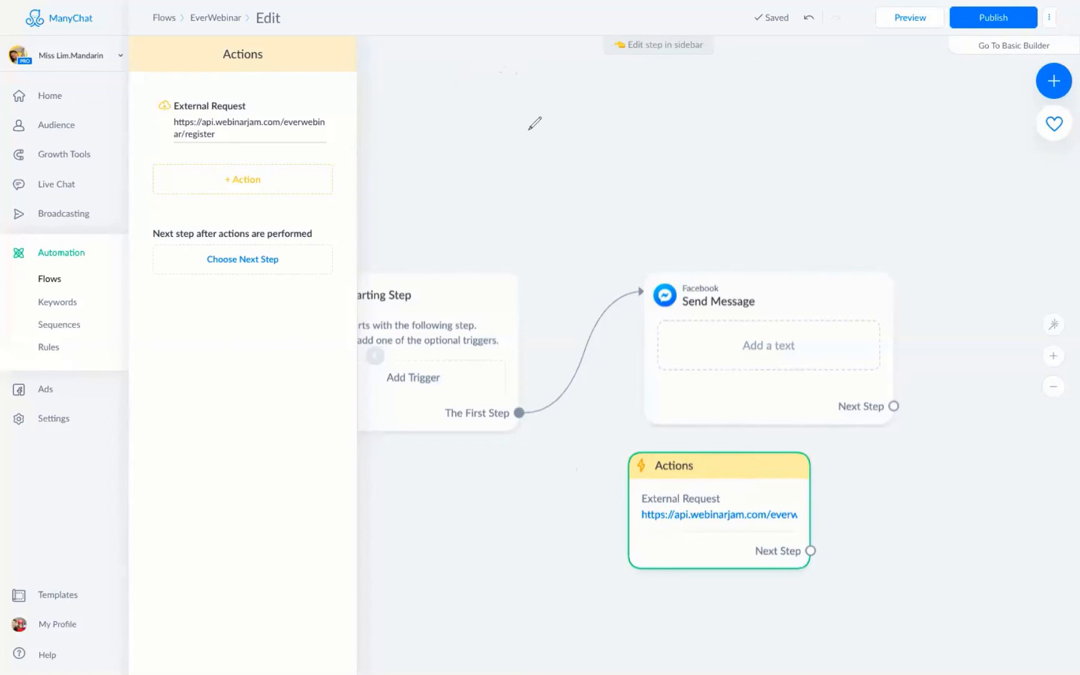
Handwrite a red 'Google Sheets' heading above the flow, then a circled 1 with 'Name email'.
mouse_move(526, 113)
mouse_down()
mouse_move(512, 161)
mouse_move(524, 155)
mouse_up()
drag(517, 135, 533, 133)
mouse_move(529, 138)
mouse_down()
mouse_move(531, 163)
mouse_move(602, 125)
mouse_move(632, 145)
mouse_up()
mouse_move(692, 112)
mouse_down()
mouse_move(698, 129)
mouse_move(747, 134)
mouse_move(808, 116)
mouse_up()
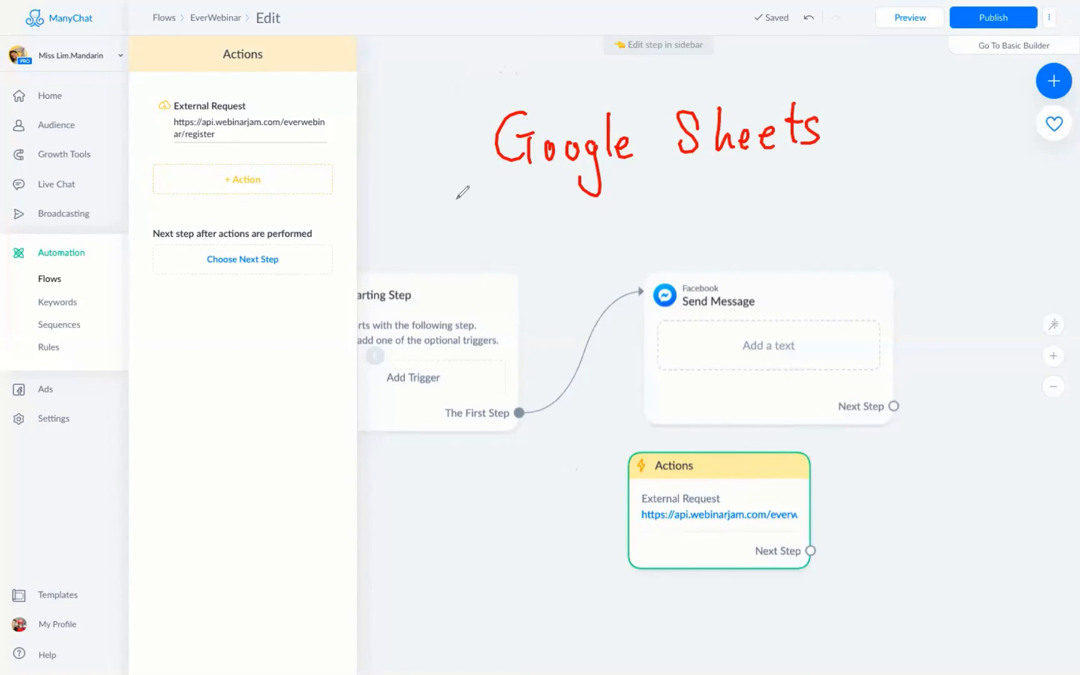
mouse_move(461, 217)
mouse_down()
mouse_move(464, 246)
mouse_move(489, 199)
mouse_up()
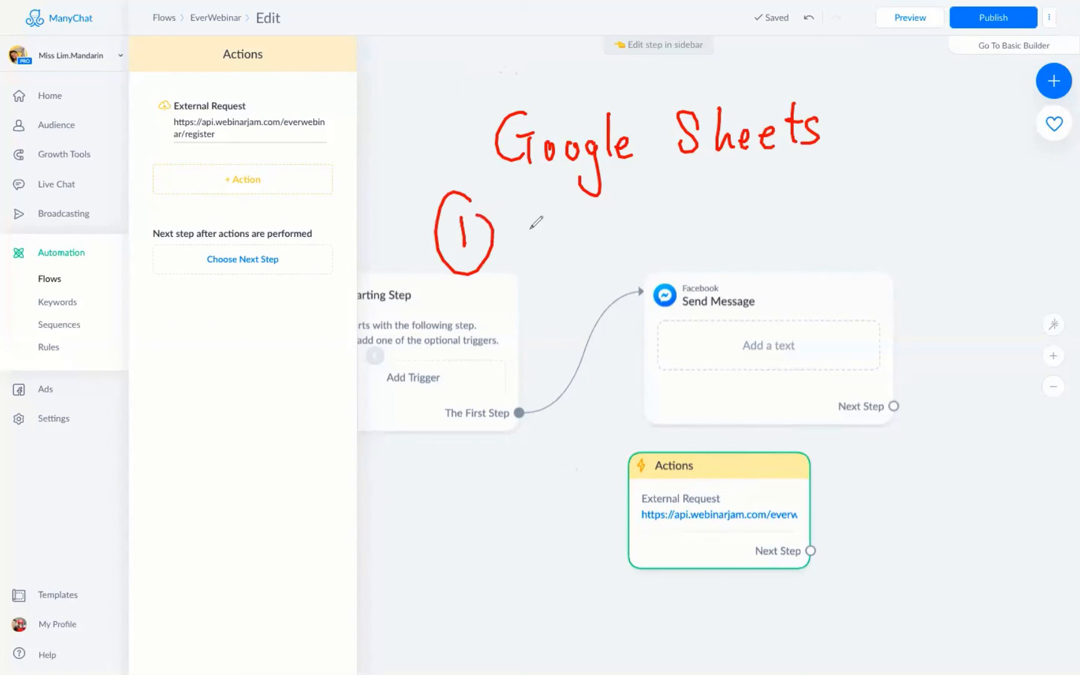
mouse_move(511, 253)
mouse_down()
mouse_move(652, 214)
mouse_move(709, 220)
mouse_up()
drag(722, 178, 719, 219)
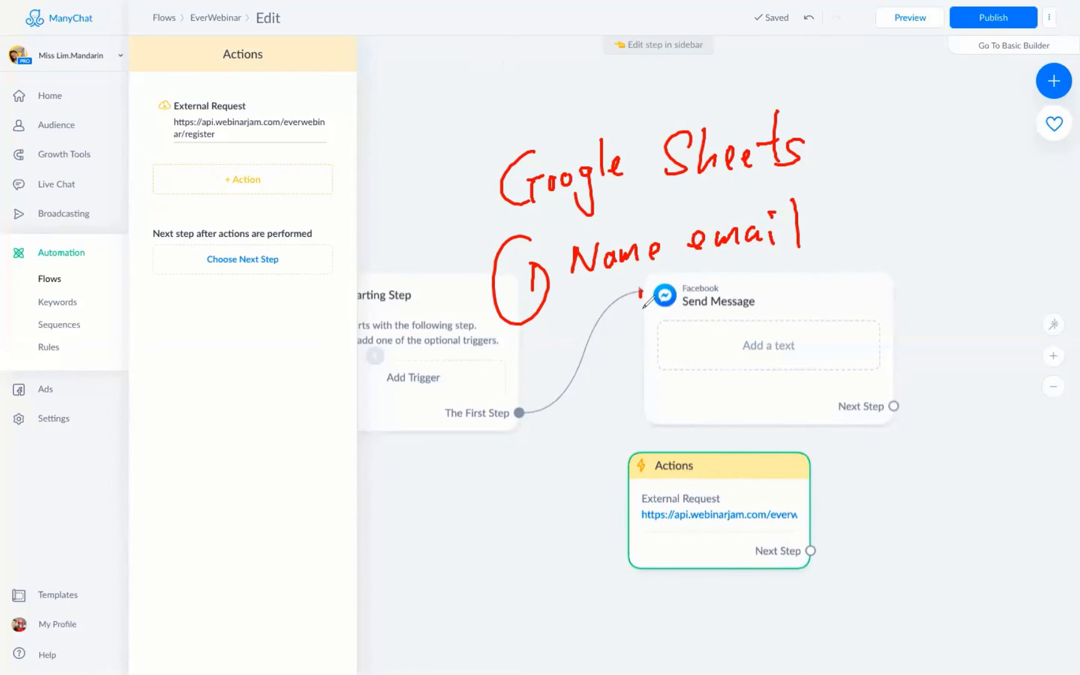
Draw a red arrow from Send Message into the Actions card and write 'URL' beside it.
drag(640, 293, 680, 478)
drag(680, 478, 691, 455)
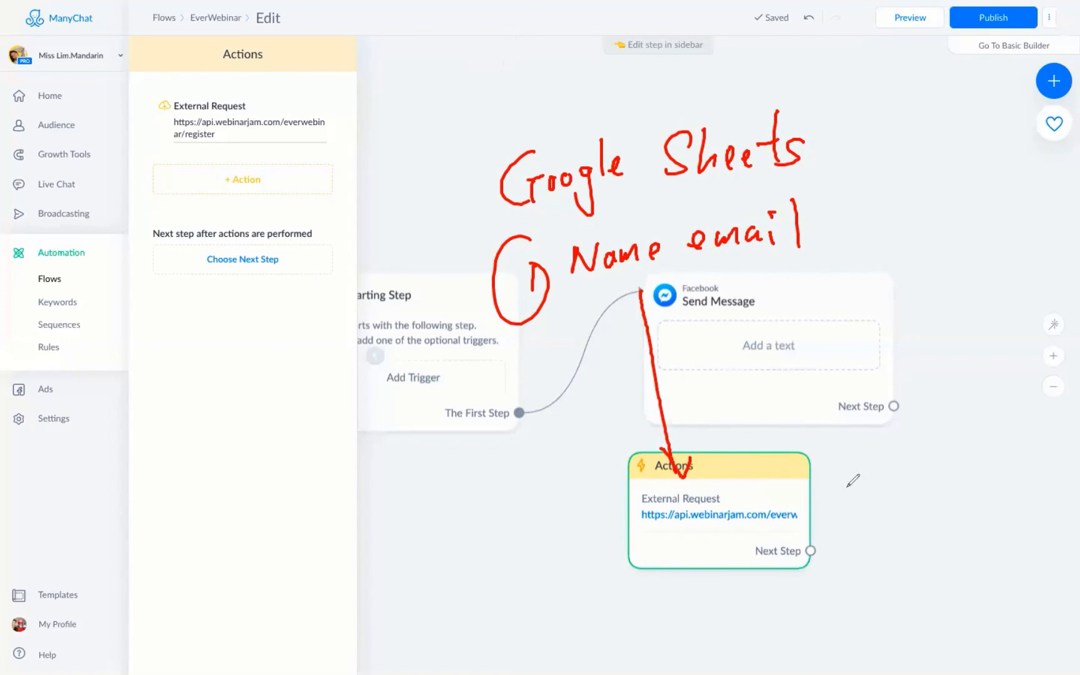
mouse_move(836, 487)
mouse_down()
mouse_move(859, 486)
mouse_move(893, 518)
mouse_up()
mouse_move(898, 473)
mouse_down()
mouse_move(916, 513)
mouse_move(931, 507)
mouse_up()
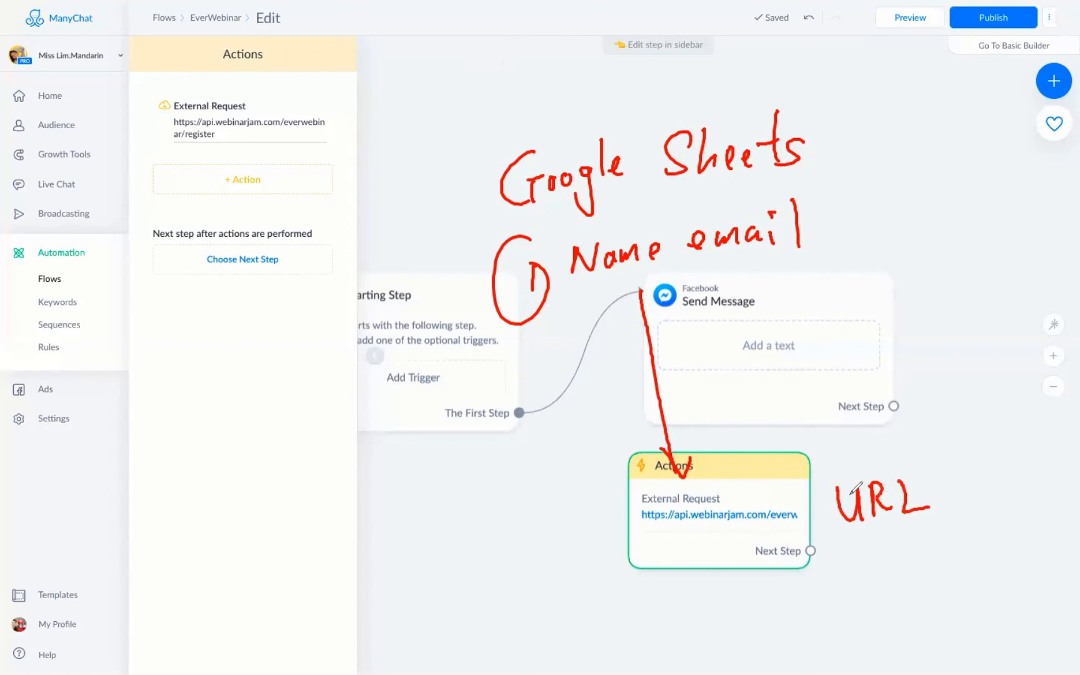
Write a circled 2 followed by 'Put back Google Sheets'.
drag(507, 571, 532, 596)
drag(539, 548, 559, 562)
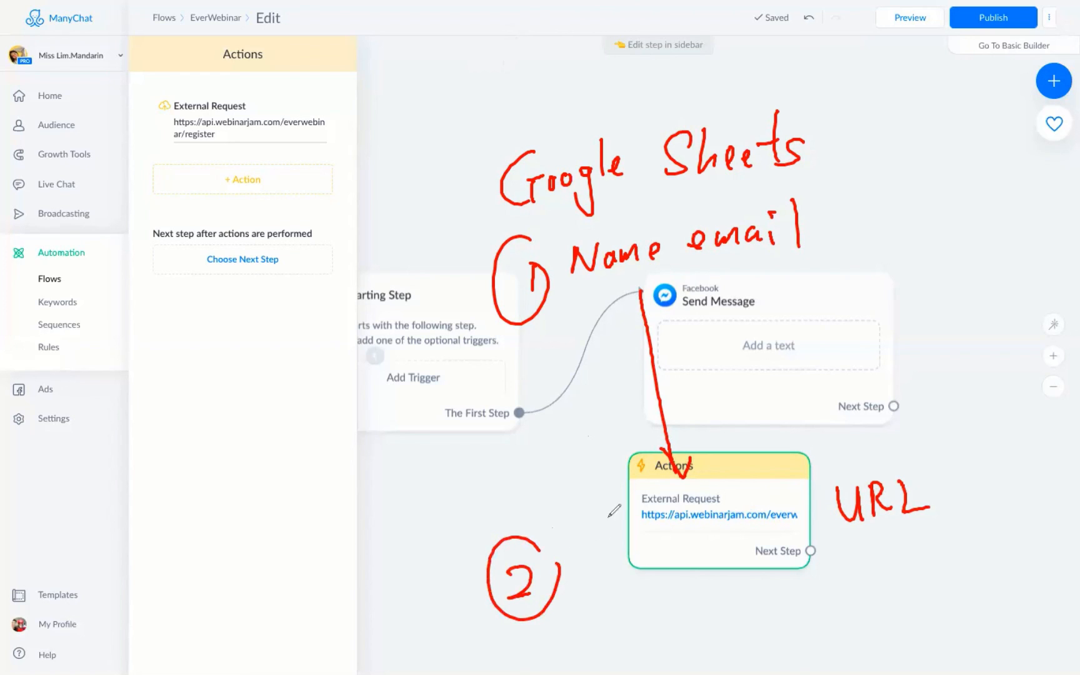
mouse_move(584, 549)
mouse_down()
mouse_move(587, 595)
mouse_move(592, 567)
mouse_move(637, 572)
mouse_move(624, 594)
mouse_up()
mouse_move(667, 538)
mouse_down()
mouse_move(664, 588)
mouse_move(709, 583)
mouse_up()
mouse_move(727, 540)
mouse_down()
mouse_move(724, 581)
mouse_move(743, 576)
mouse_up()
mouse_move(805, 536)
mouse_down()
mouse_move(789, 538)
mouse_move(806, 569)
mouse_move(823, 556)
mouse_up()
mouse_move(847, 549)
mouse_down()
mouse_move(840, 590)
mouse_move(871, 567)
mouse_up()
drag(875, 559, 903, 563)
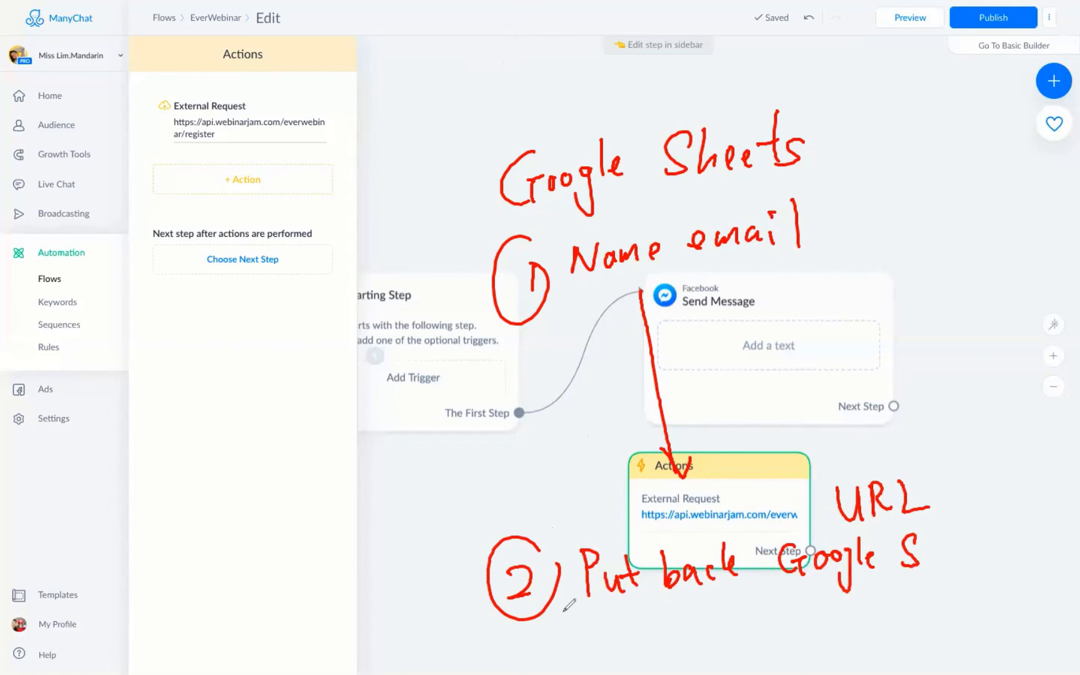
Write and circle the number 3 below the circled 2.
mouse_move(556, 626)
mouse_down()
mouse_move(576, 635)
mouse_move(558, 656)
mouse_up()
mouse_move(572, 605)
mouse_down()
mouse_move(598, 606)
mouse_move(652, 653)
mouse_move(678, 653)
mouse_up()
mouse_move(694, 629)
mouse_down()
mouse_move(685, 642)
mouse_move(700, 630)
mouse_up()
Write 'Loop' beside the circled 3, circle the 'URL' note, then erase all red annotations.
drag(718, 630, 748, 664)
drag(743, 622, 746, 638)
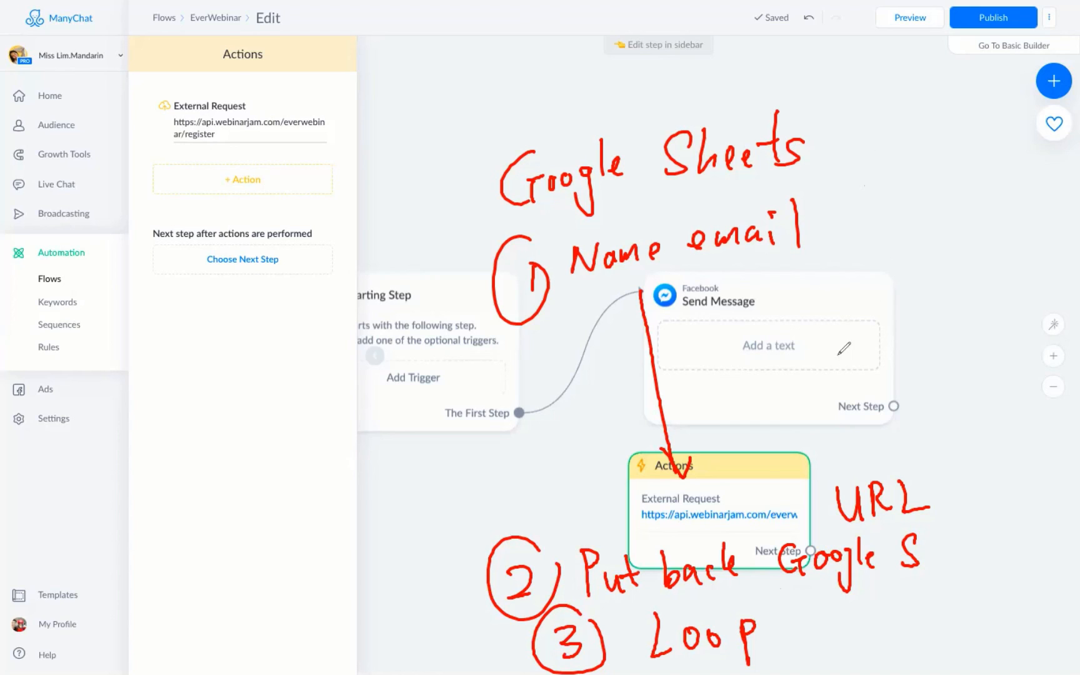
mouse_move(920, 463)
mouse_down()
mouse_move(870, 431)
mouse_move(926, 450)
mouse_up()
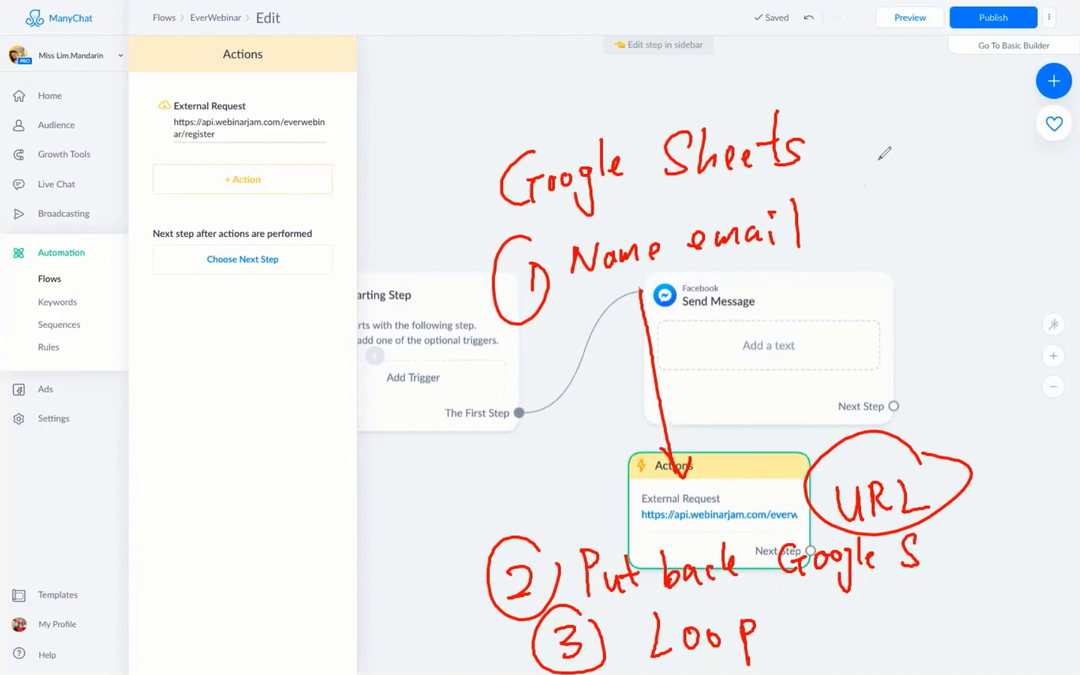
click(806, 68)
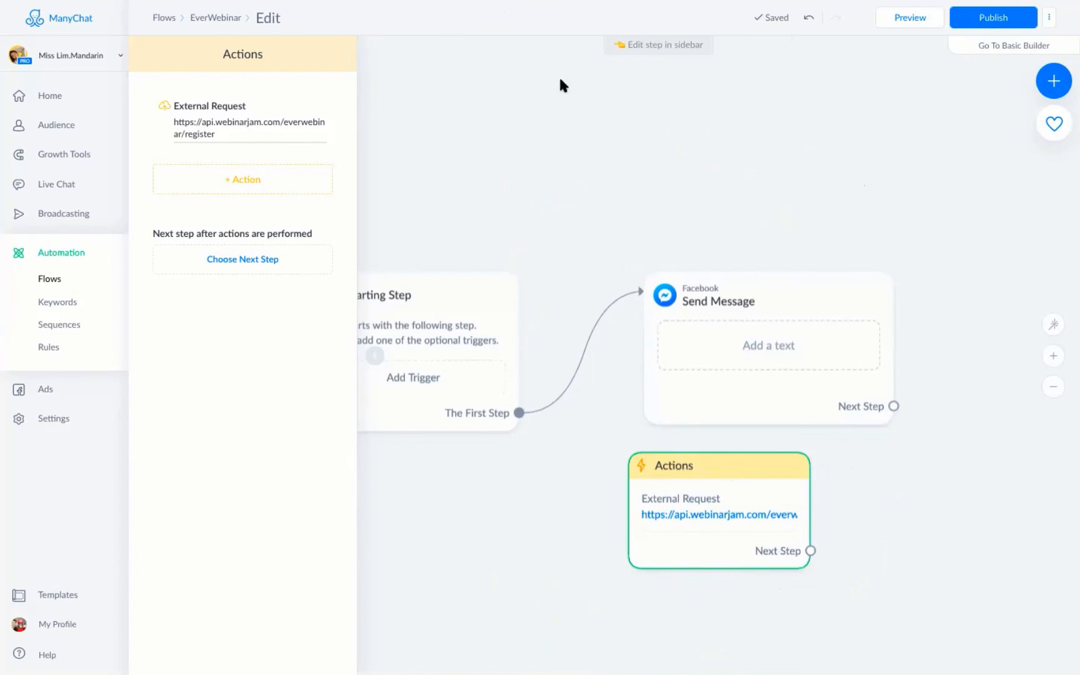